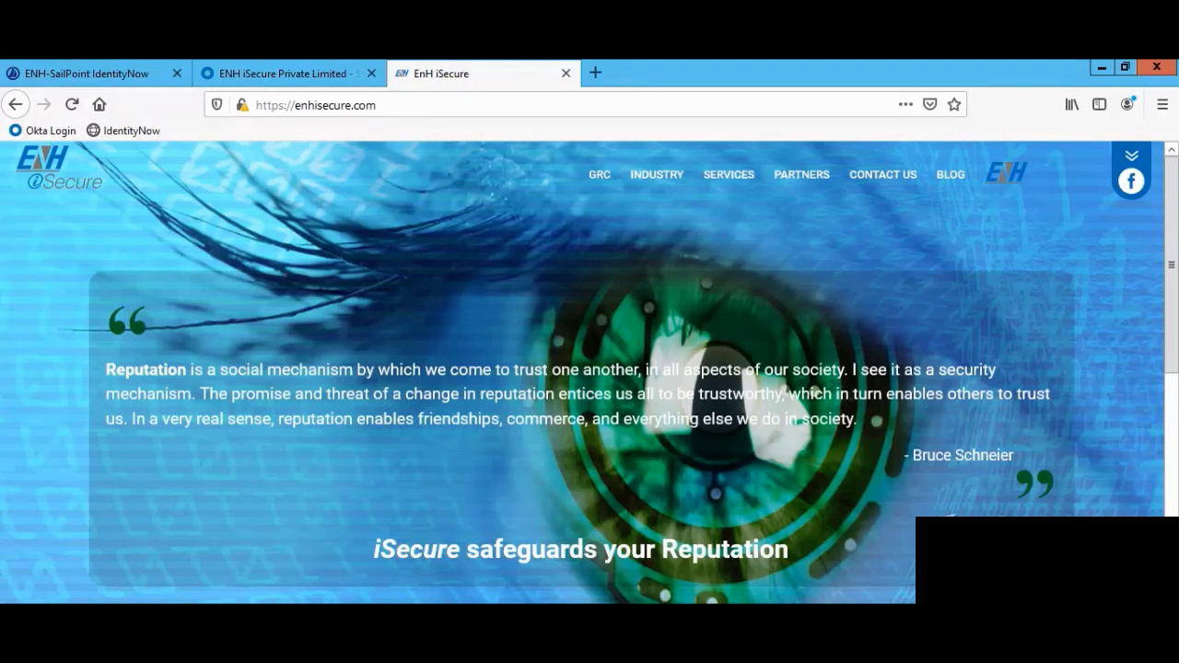
Sign in to Okta with the admin e-mail and password, then verify with the Okta Verify passcode
click(280, 80)
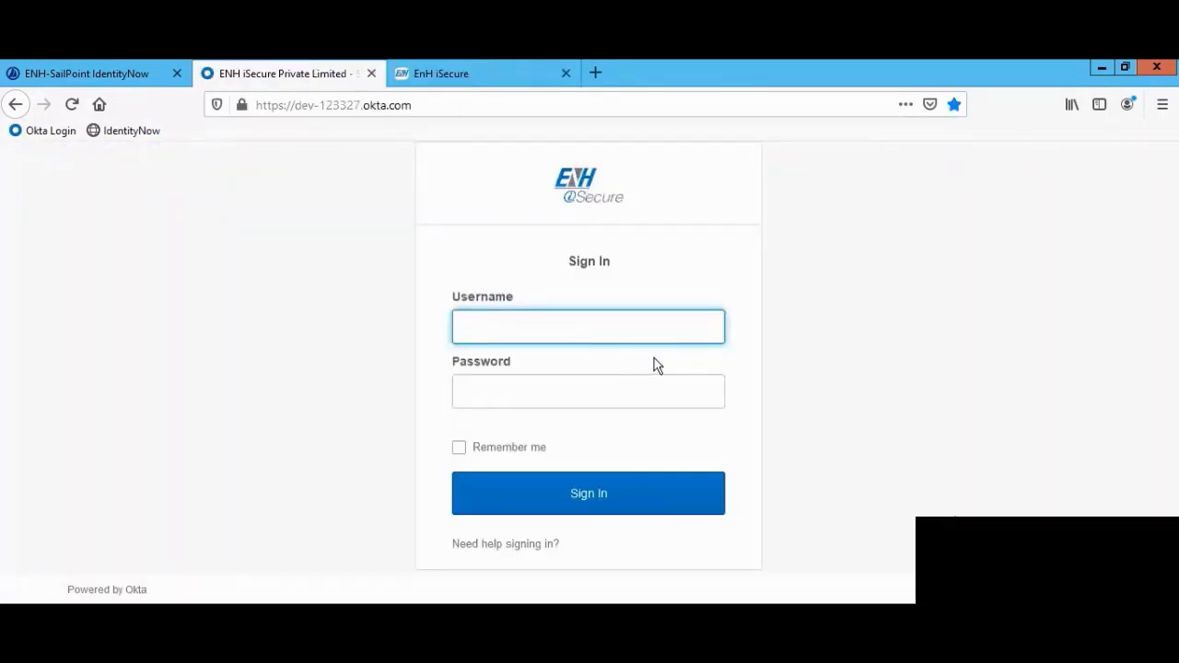
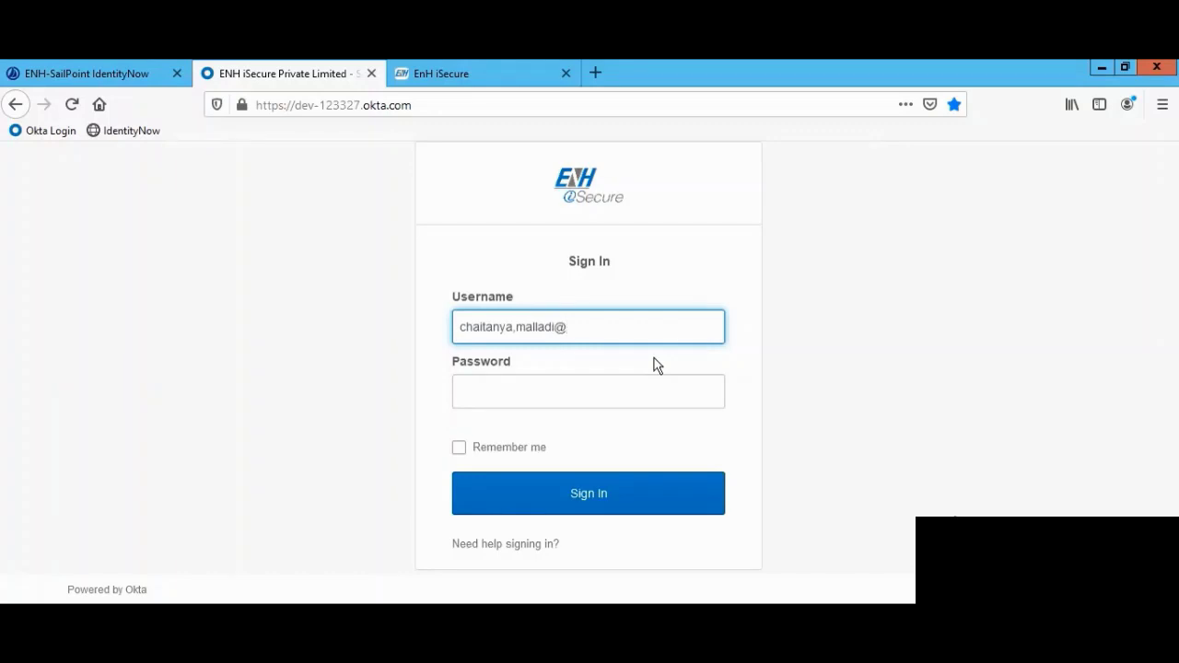
key(Tab)
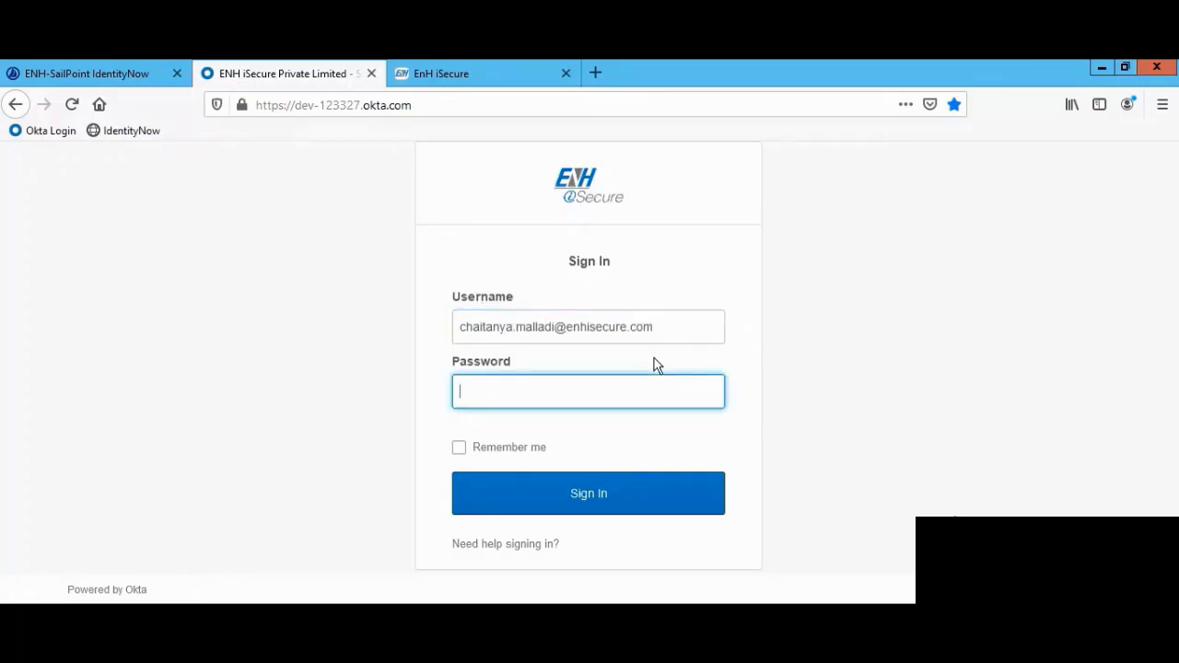
key(Return)
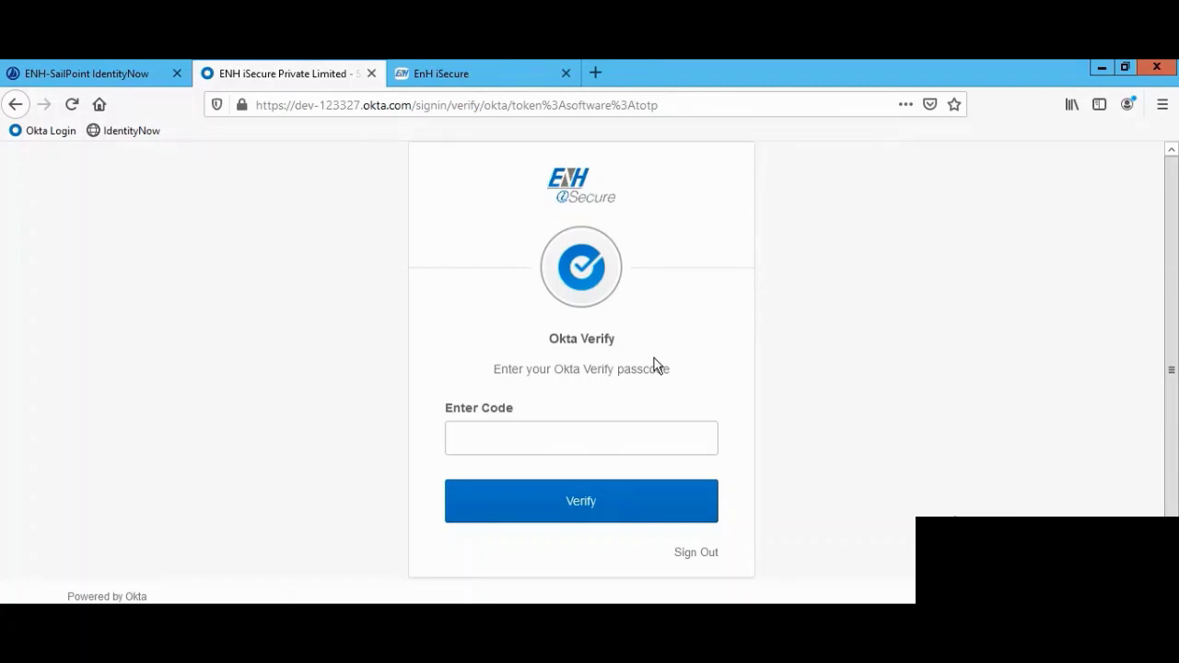
click(596, 517)
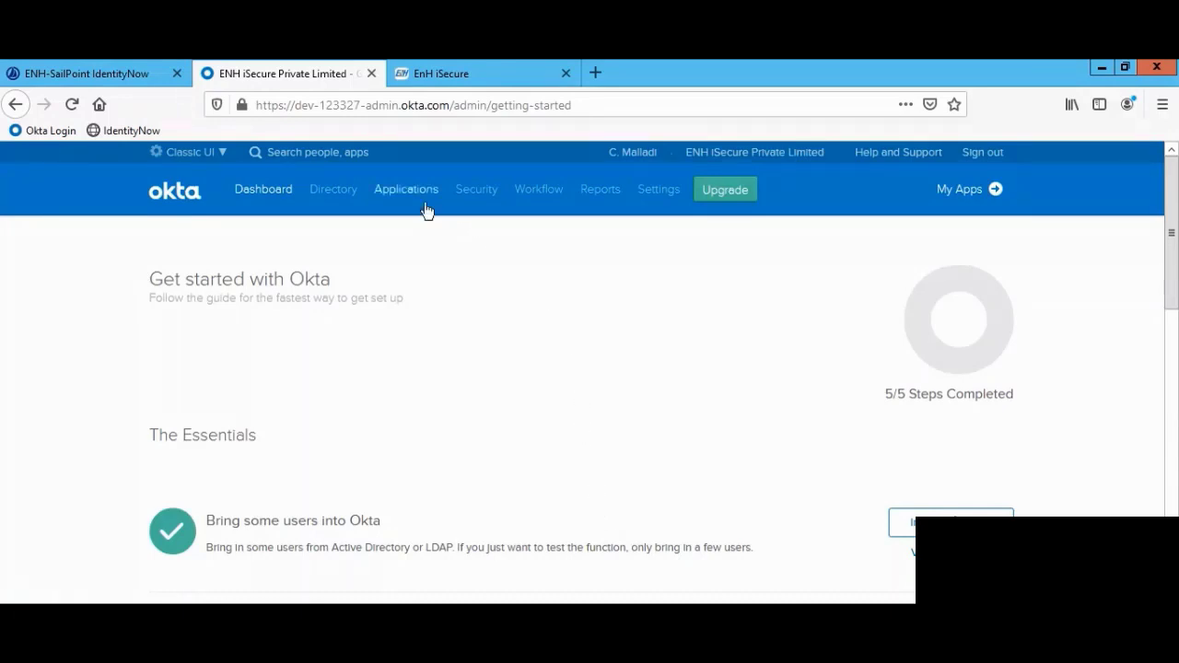
From Applications > Applications, add an application and start creating a new custom app integration
mouse_move(419, 198)
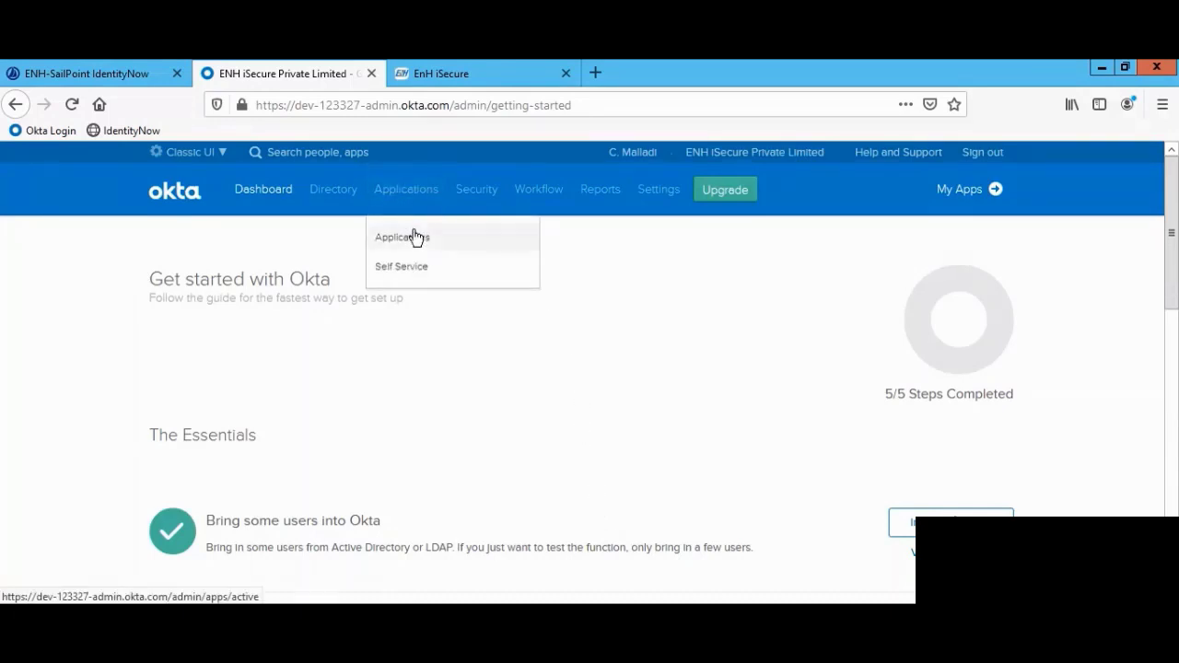
click(415, 237)
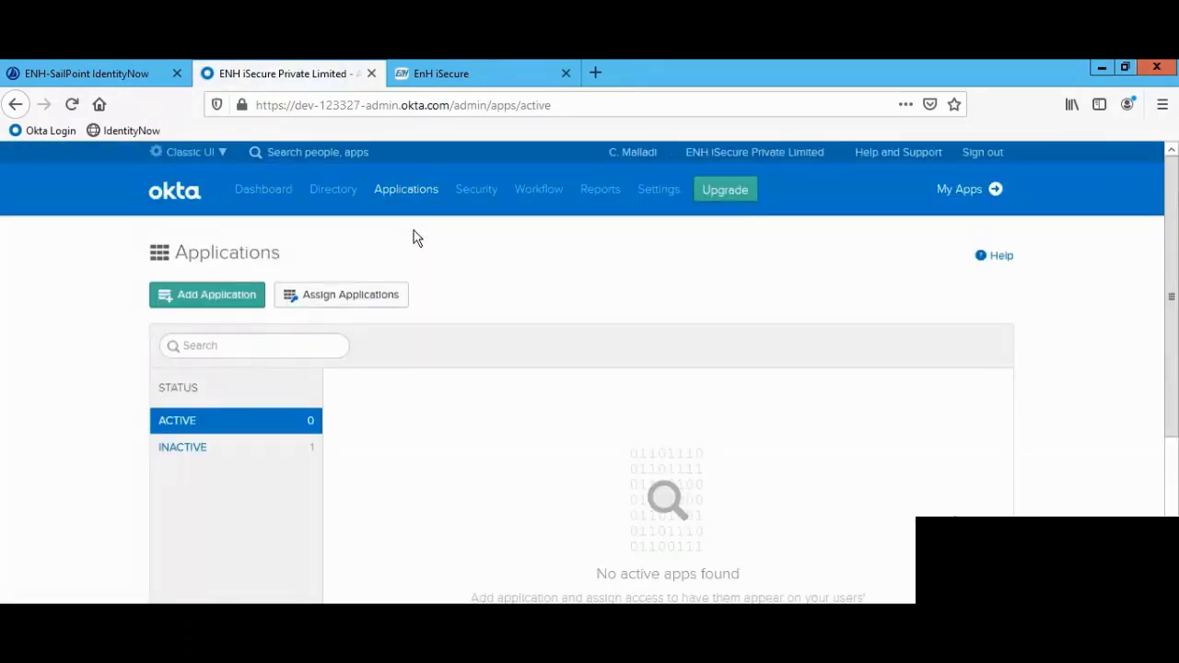
click(203, 294)
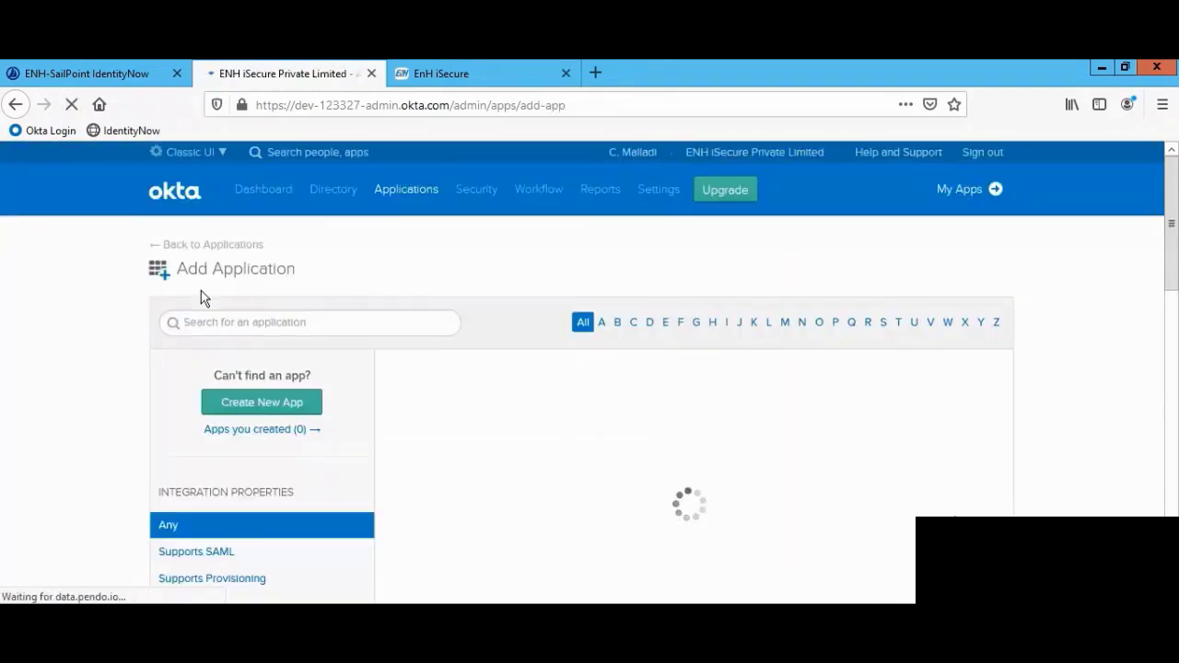
click(253, 416)
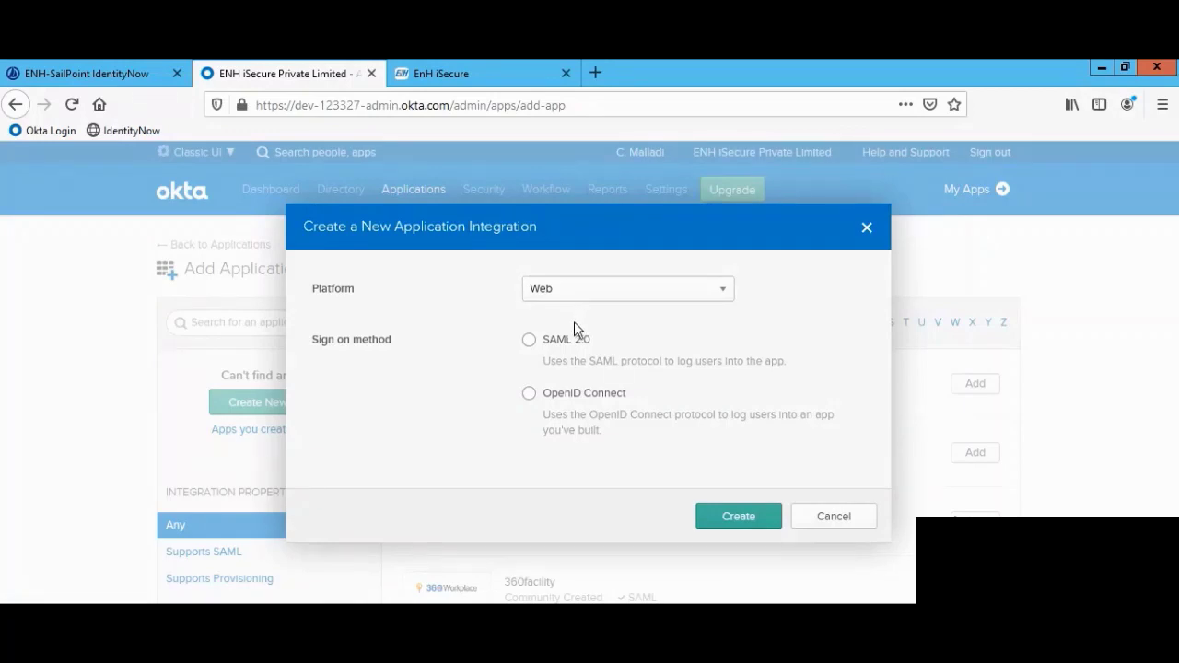
Create a SAML 2.0 integration named 'IdentityNow App' and advance to Configure SAML
click(528, 340)
click(738, 517)
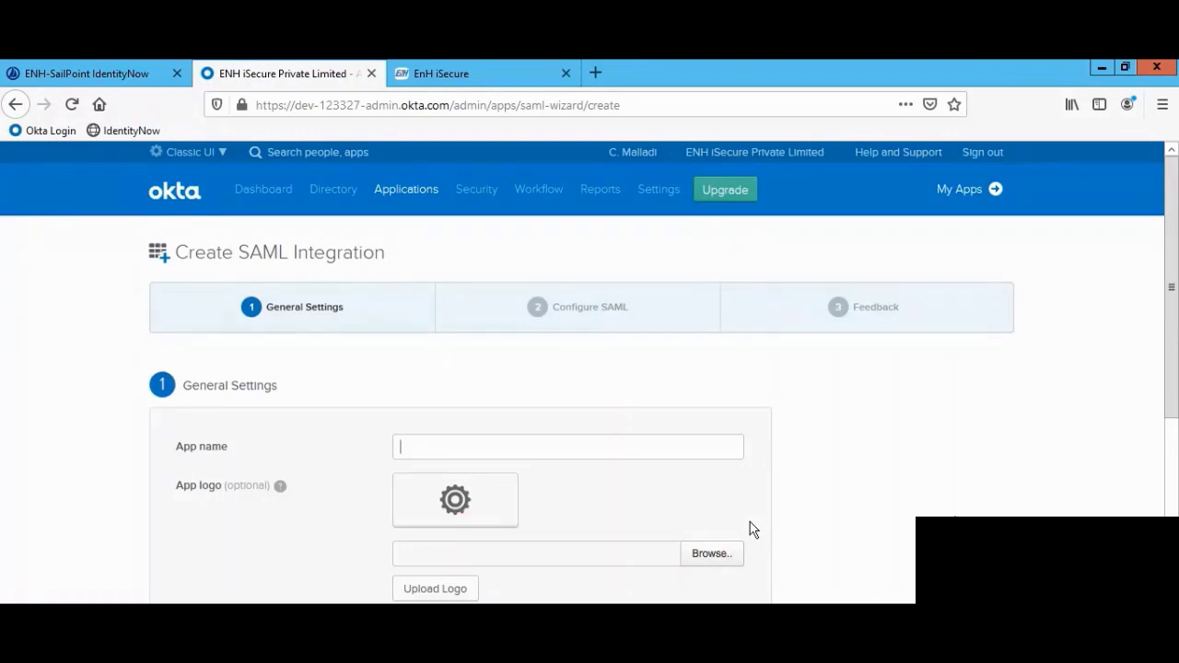
scroll(751, 528, down, 3)
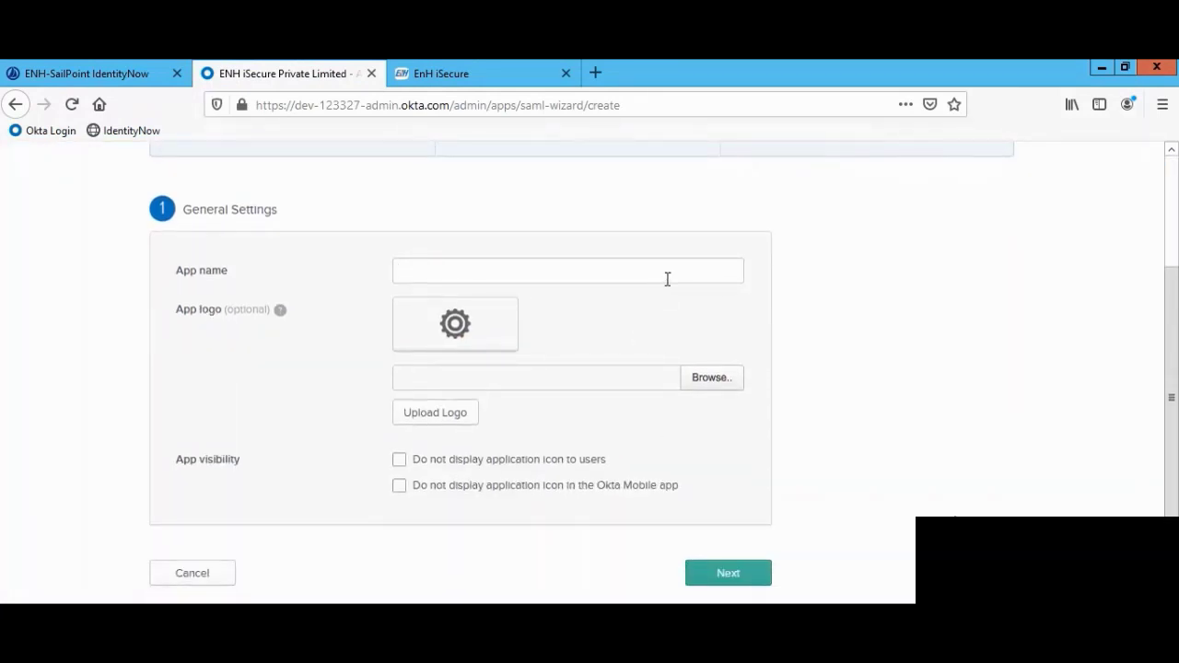
text(Identity)
key(BackSpace)
key(BackSpace)
text(tyNow)
text(App)
click(732, 575)
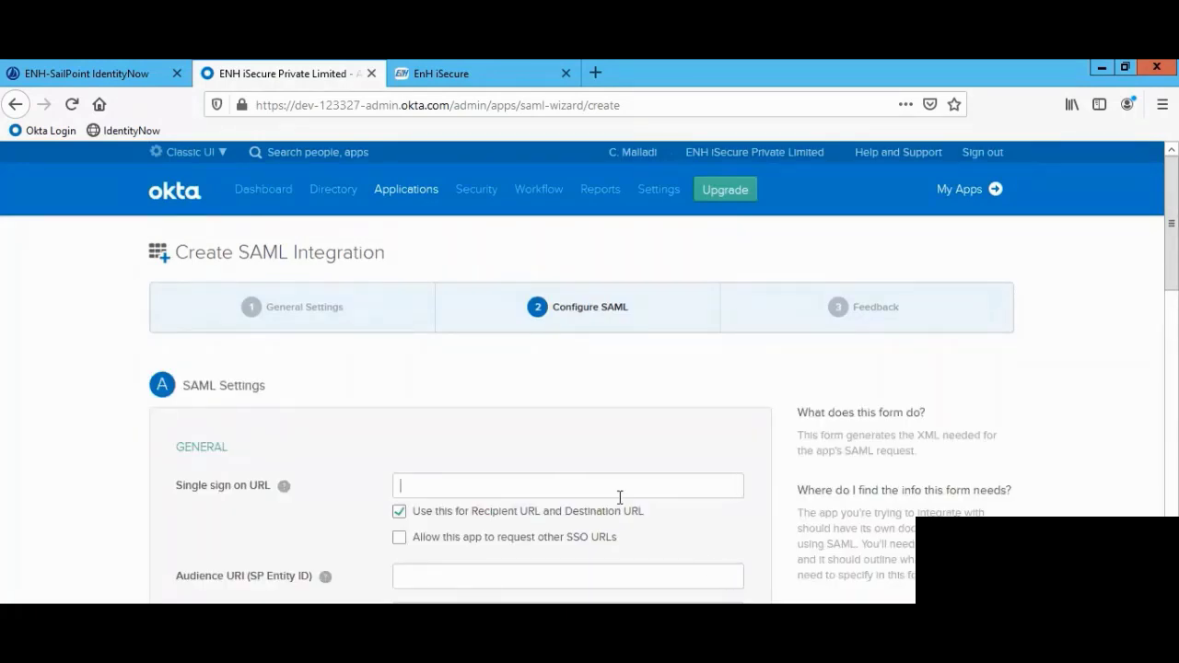
Look over the Okta SAML settings form, then bring up IdentityNow's Service Provider settings
scroll(621, 501, down, 3)
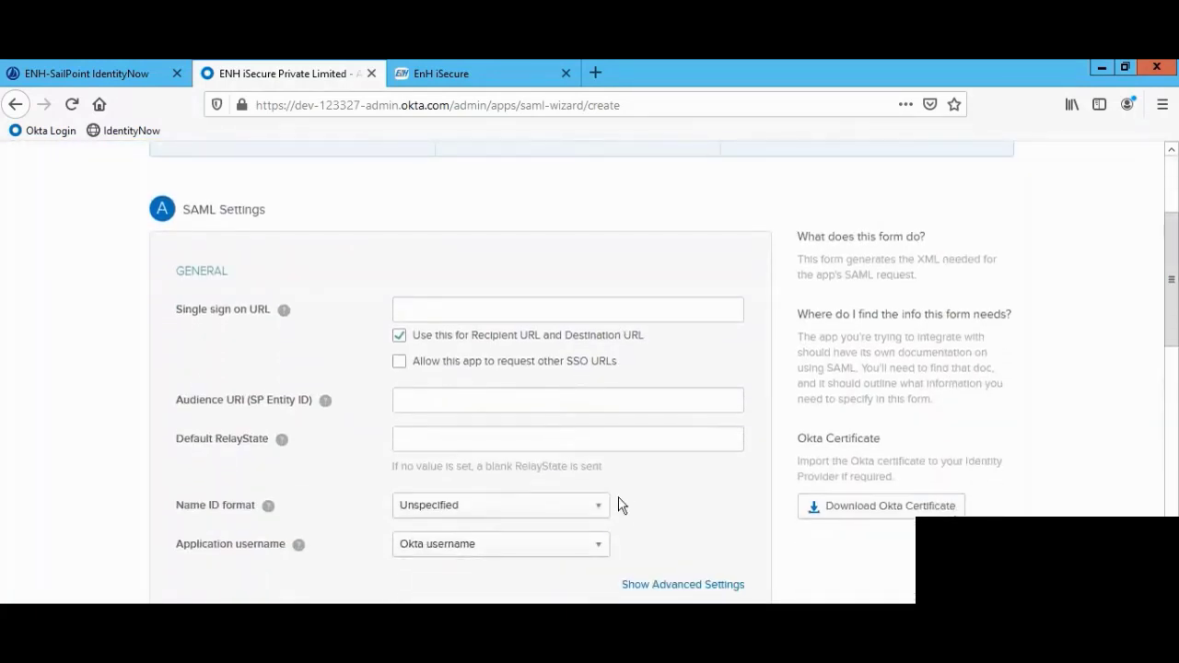
scroll(621, 505, down, 2)
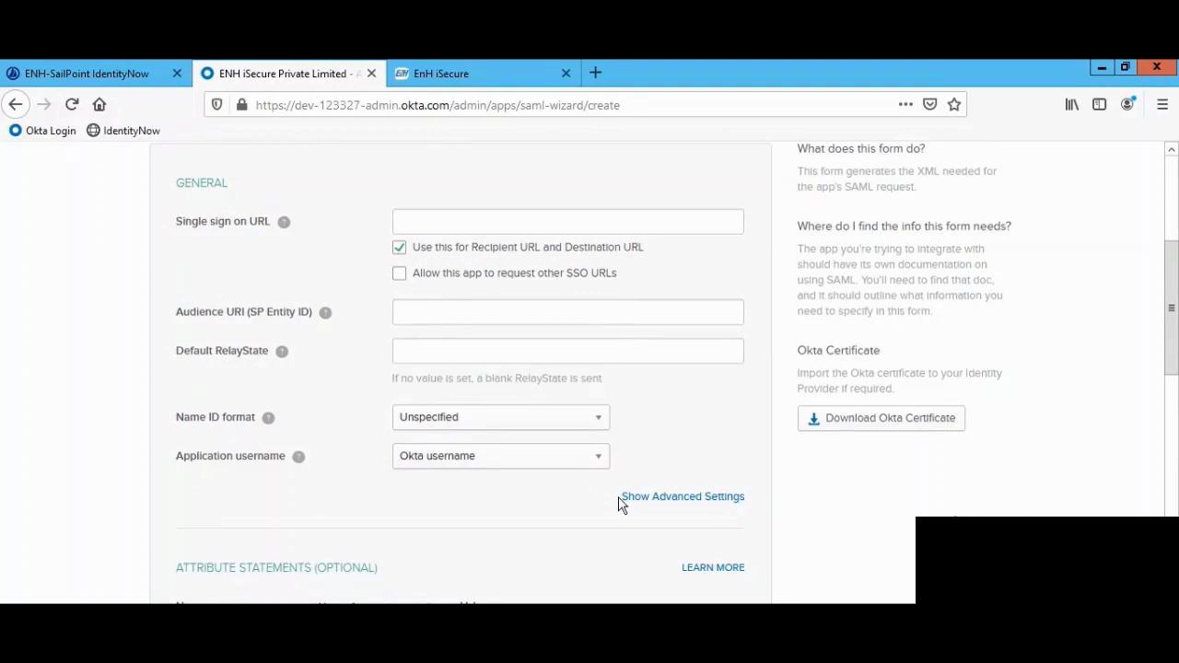
click(647, 218)
click(91, 78)
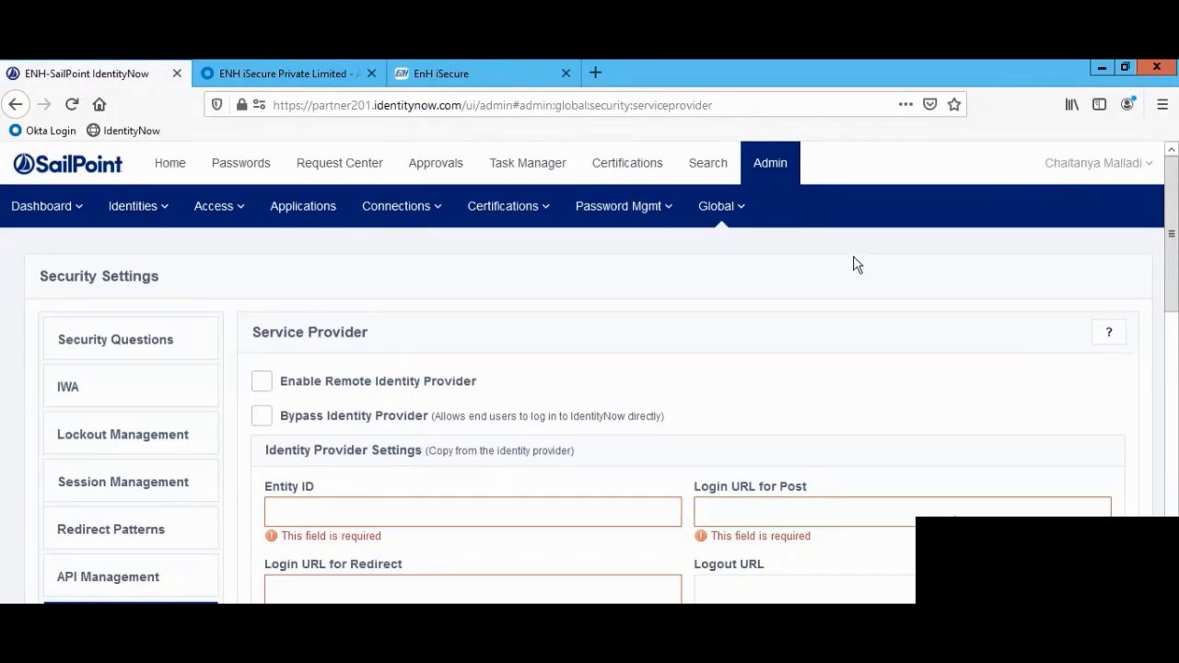
Copy the Hosted Service Provider SAML URL from IdentityNow's Global Security Settings
click(741, 224)
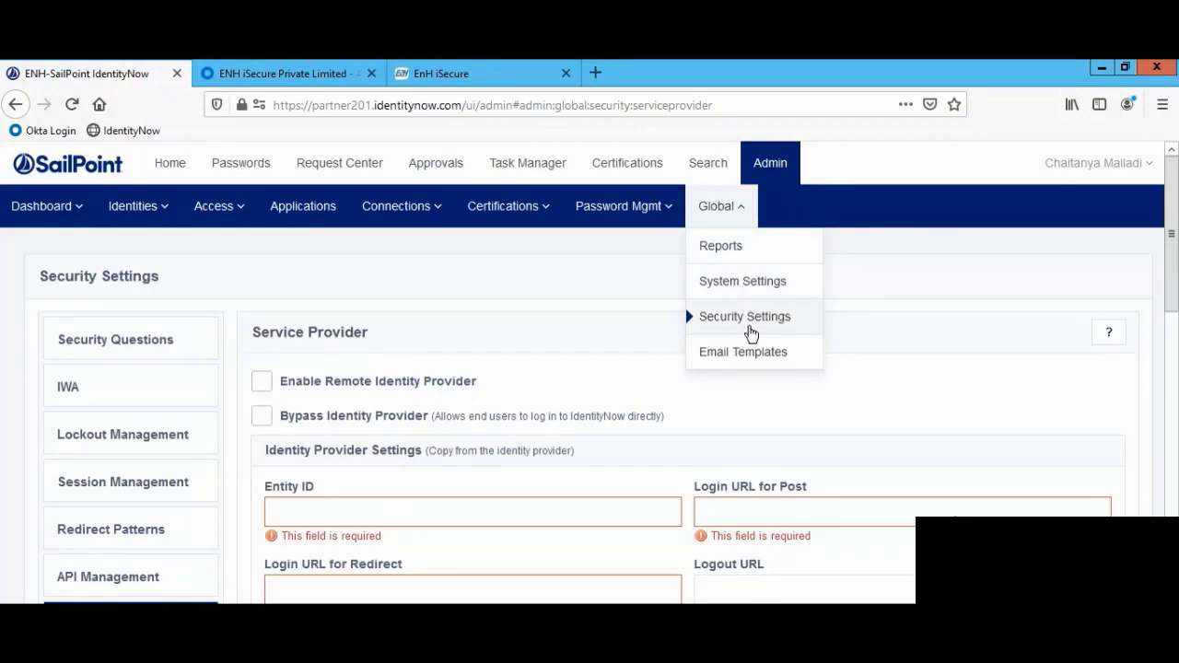
click(964, 281)
scroll(965, 282, down, 3)
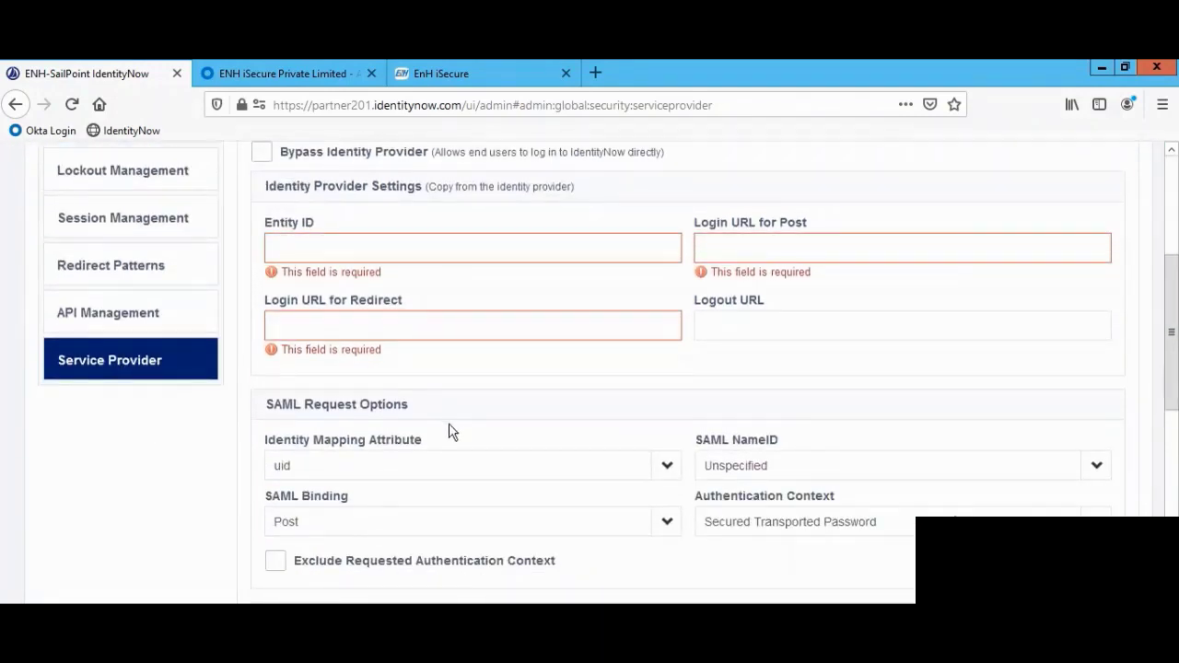
scroll(451, 431, down, 1)
scroll(451, 431, down, 4)
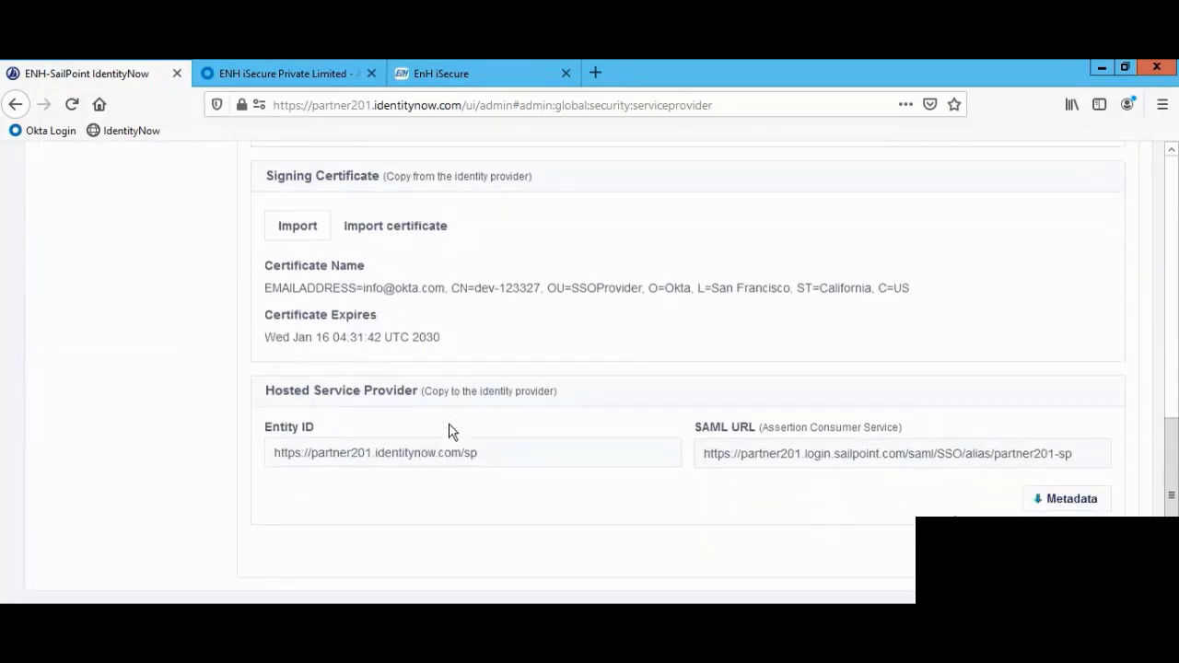
scroll(451, 431, down, 1)
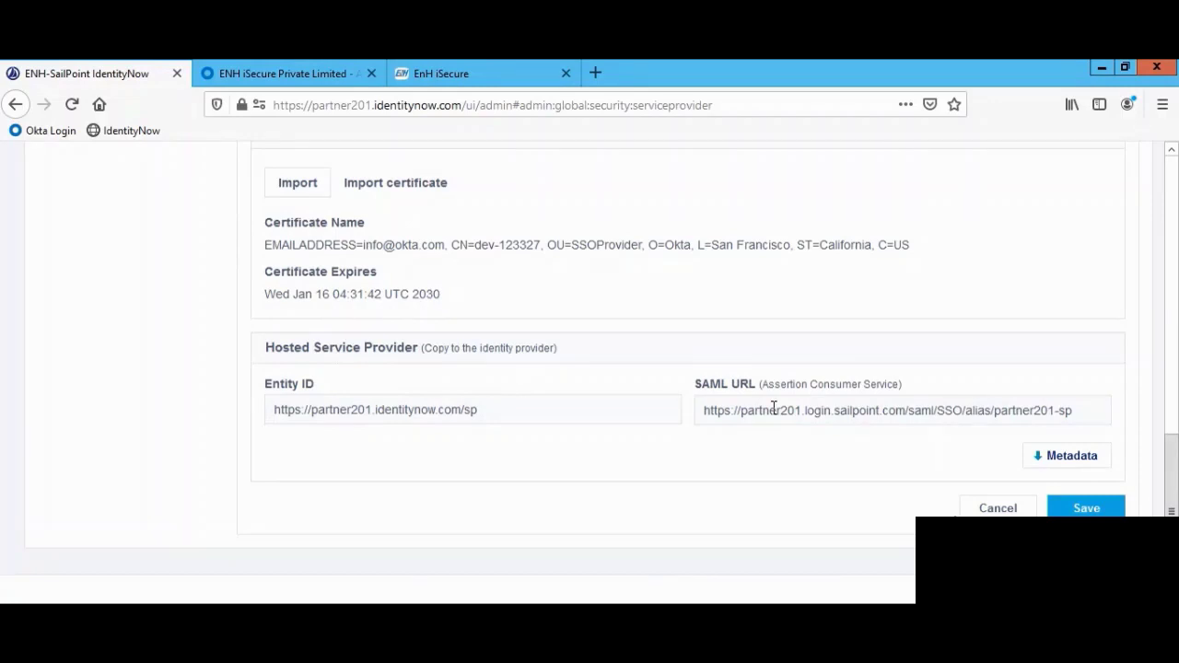
double_click(774, 407)
click(773, 407)
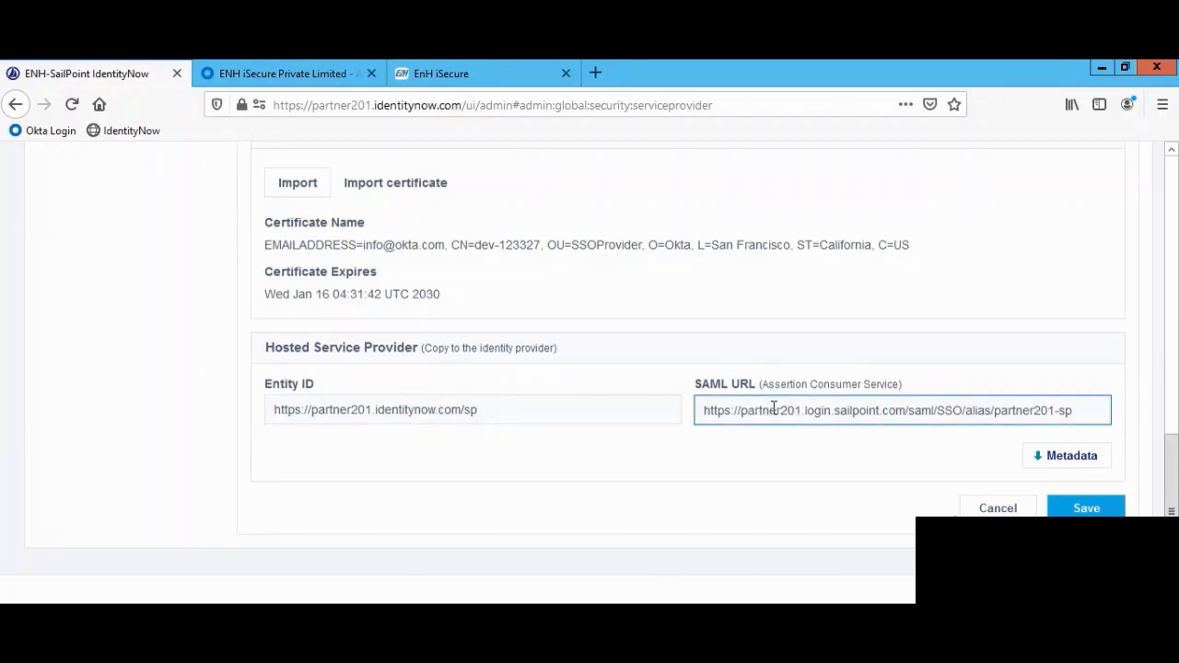
key(ctrl+a)
key(ctrl+c)
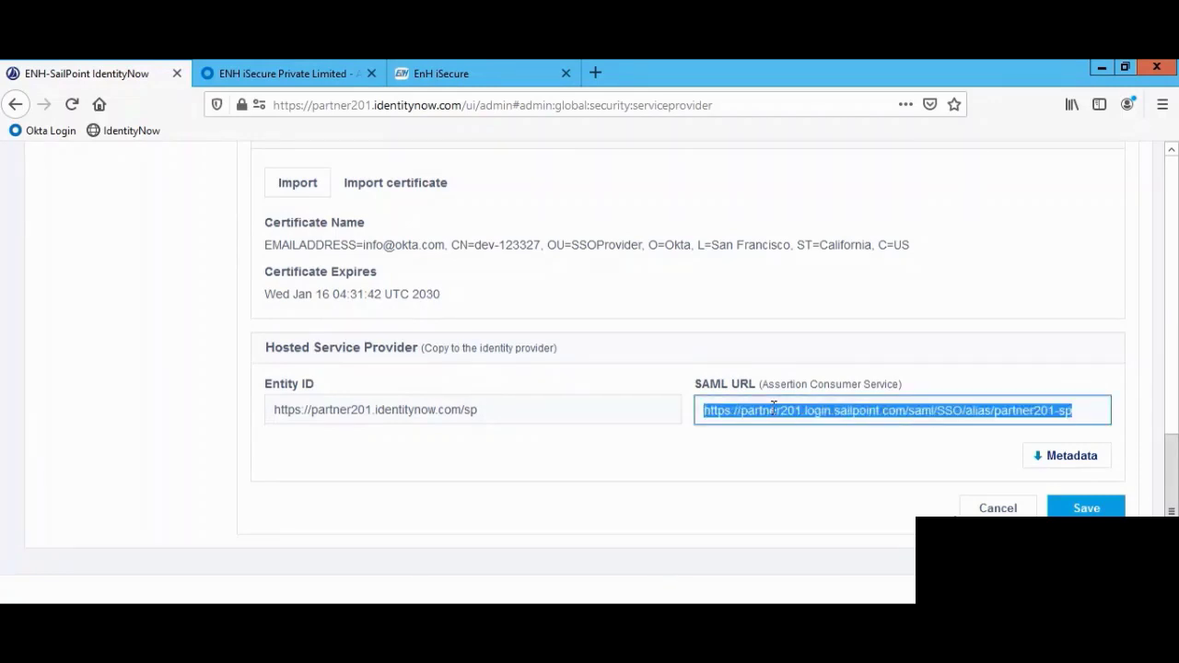
Paste the SailPoint SAML URL into Okta's Single sign on URL field
click(253, 72)
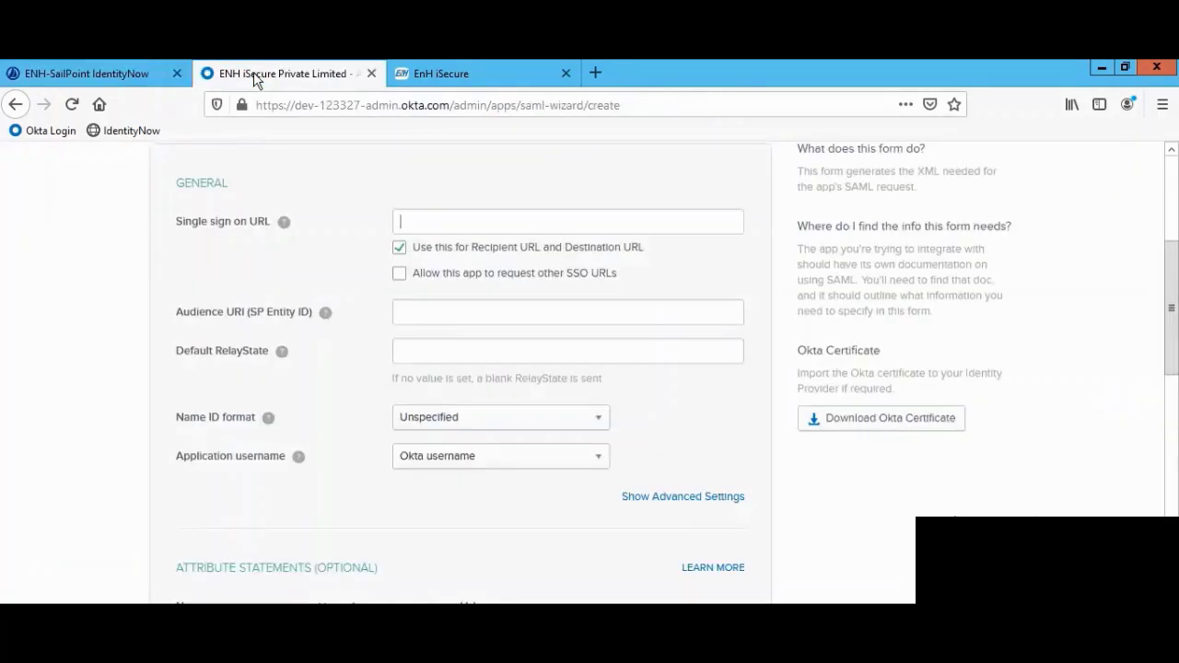
click(551, 222)
key(ctrl+v)
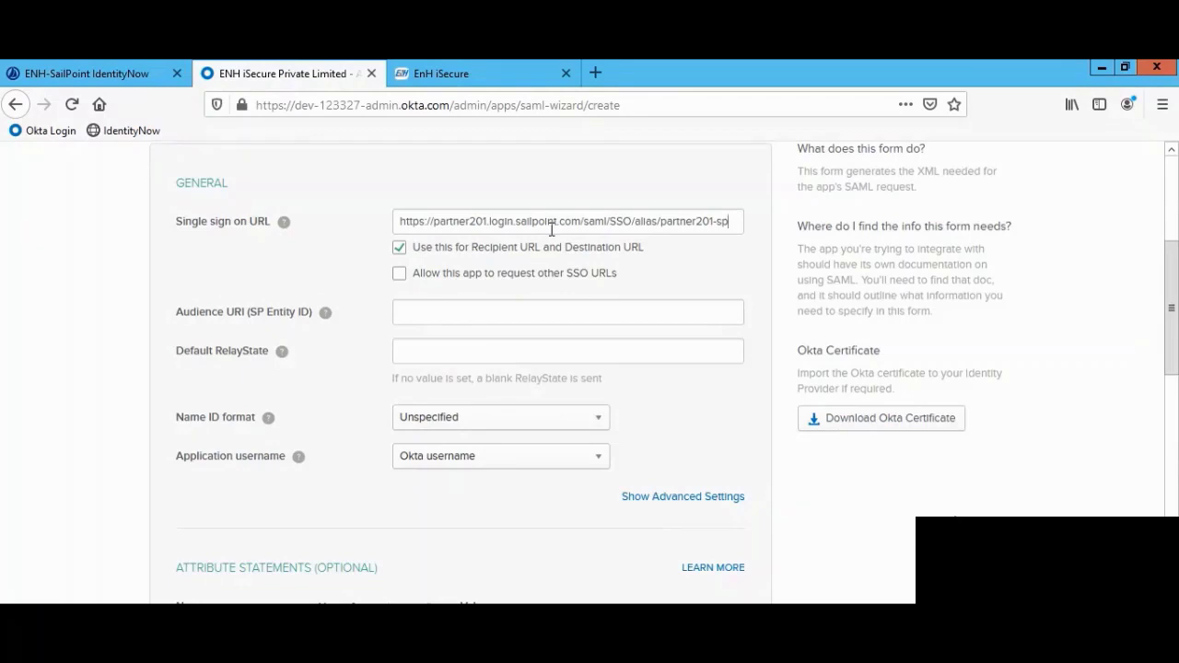
click(500, 310)
click(137, 78)
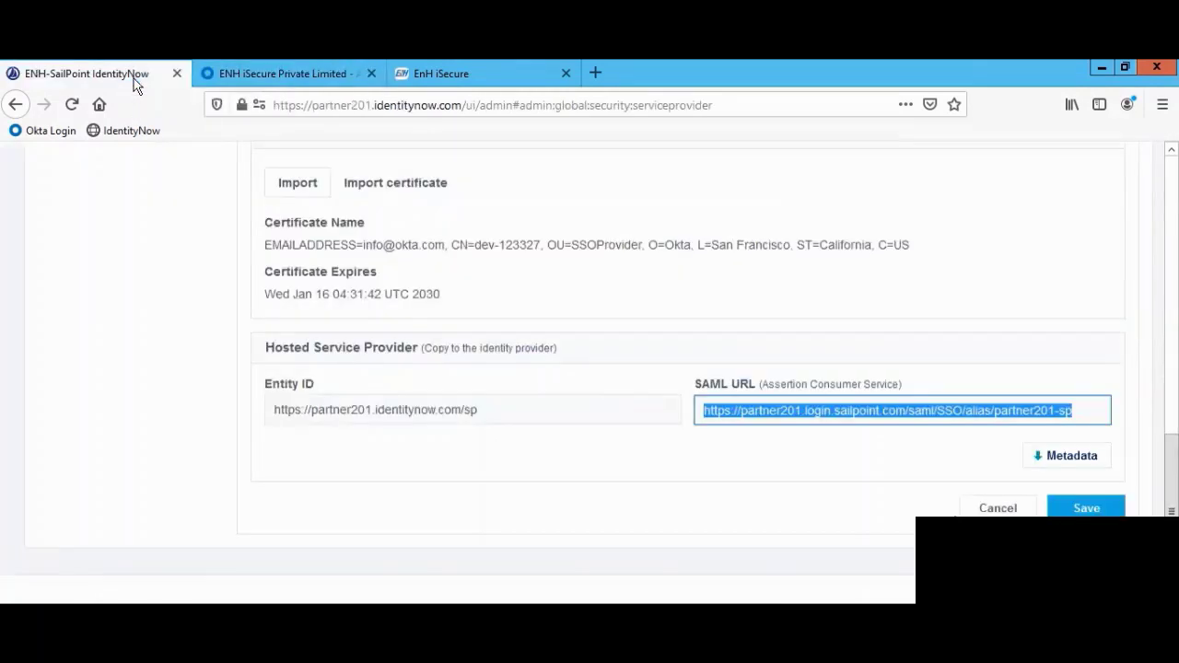
double_click(429, 412)
key(ctrl+a)
key(ctrl+c)
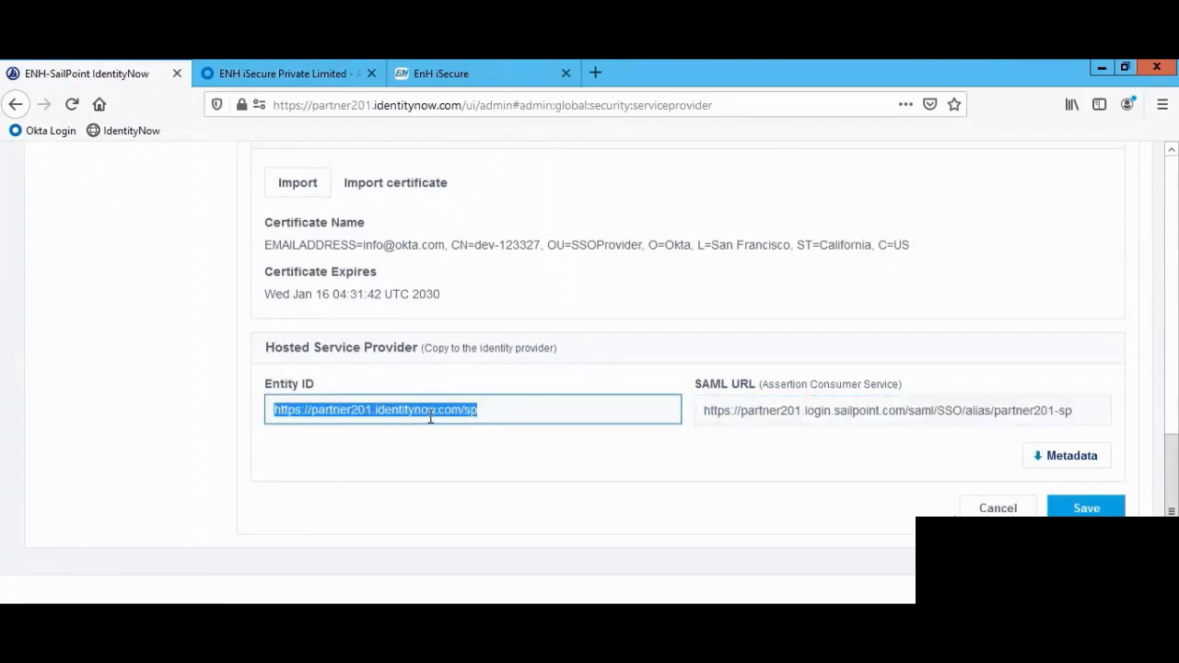
click(268, 75)
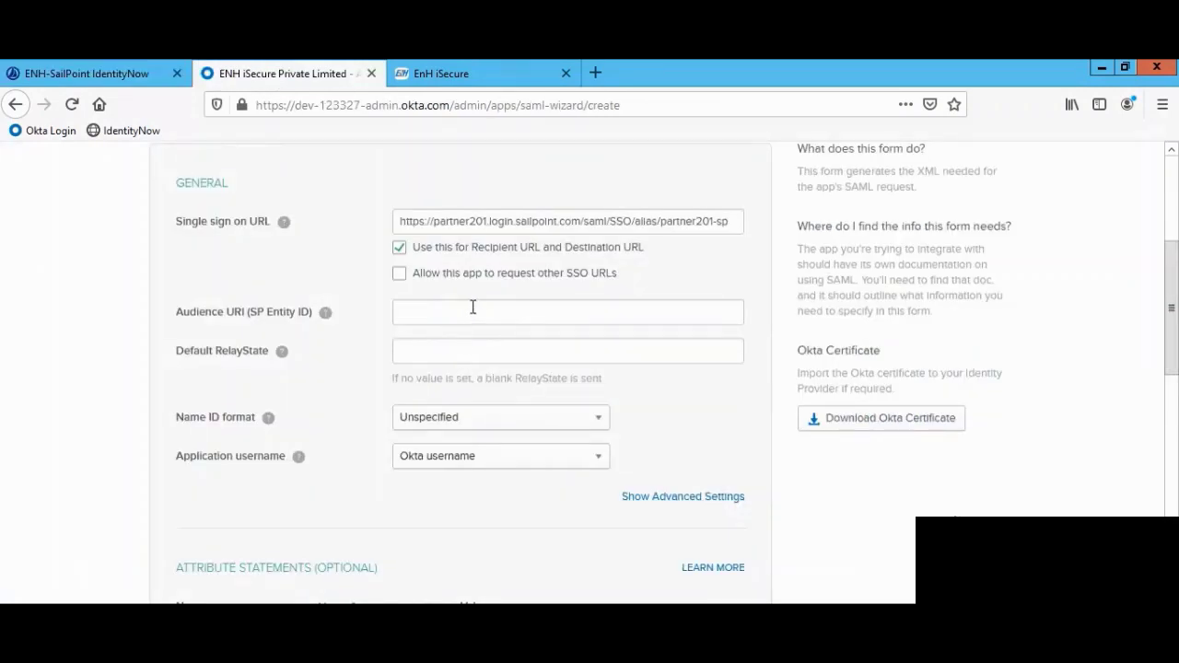
key(ctrl+v)
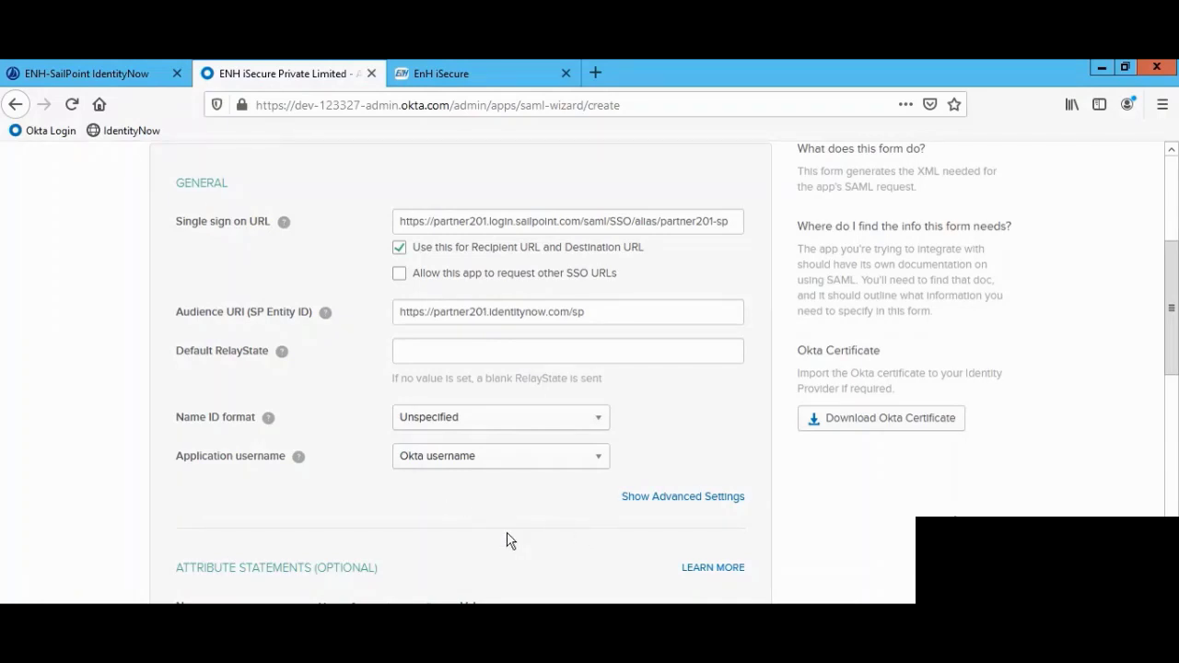
Add a SAML attribute statement named uid with value user.login
scroll(507, 540, down, 2)
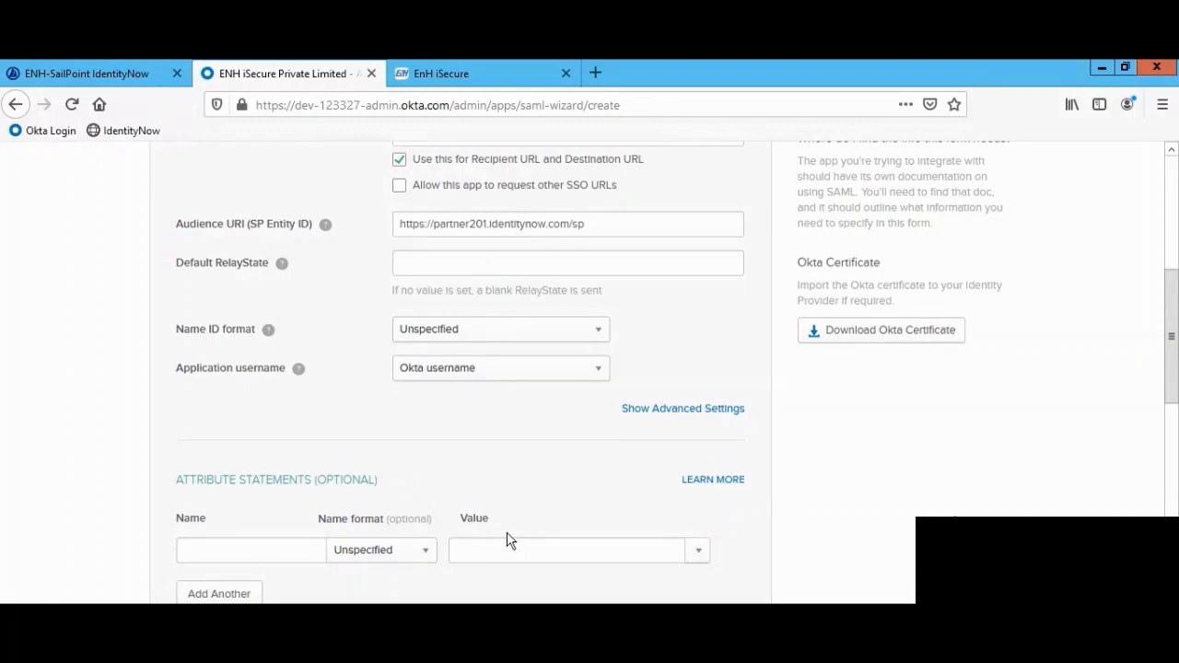
scroll(507, 540, down, 2)
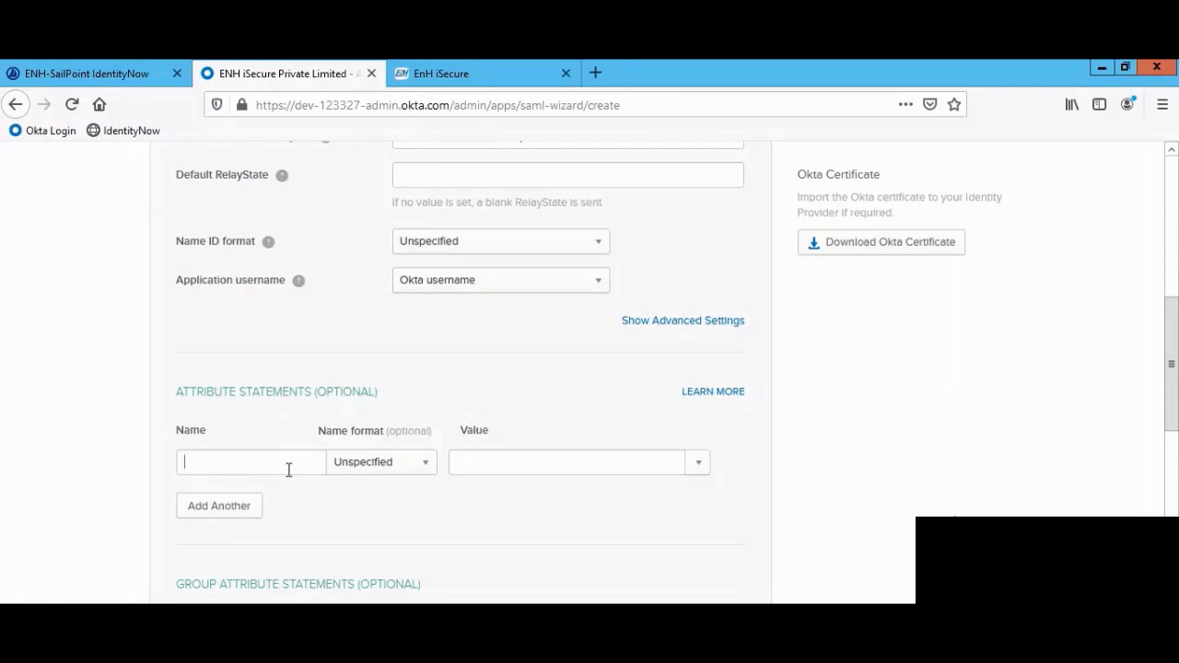
click(288, 470)
text(uid)
click(505, 457)
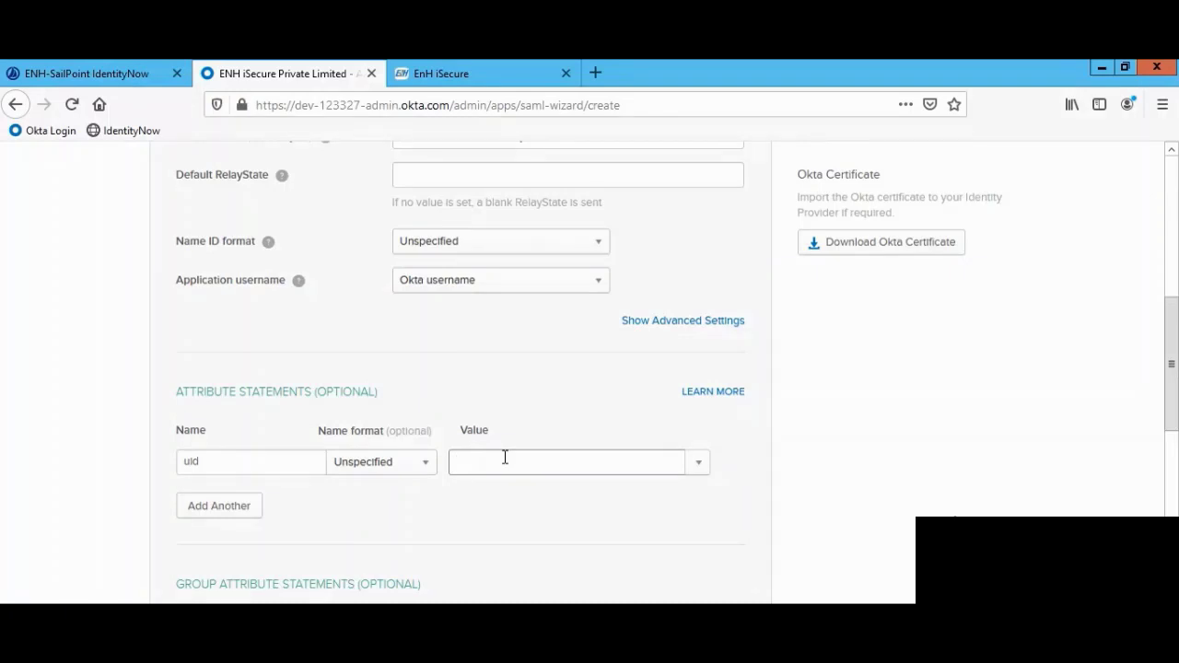
text(user.login)
scroll(521, 438, down, 5)
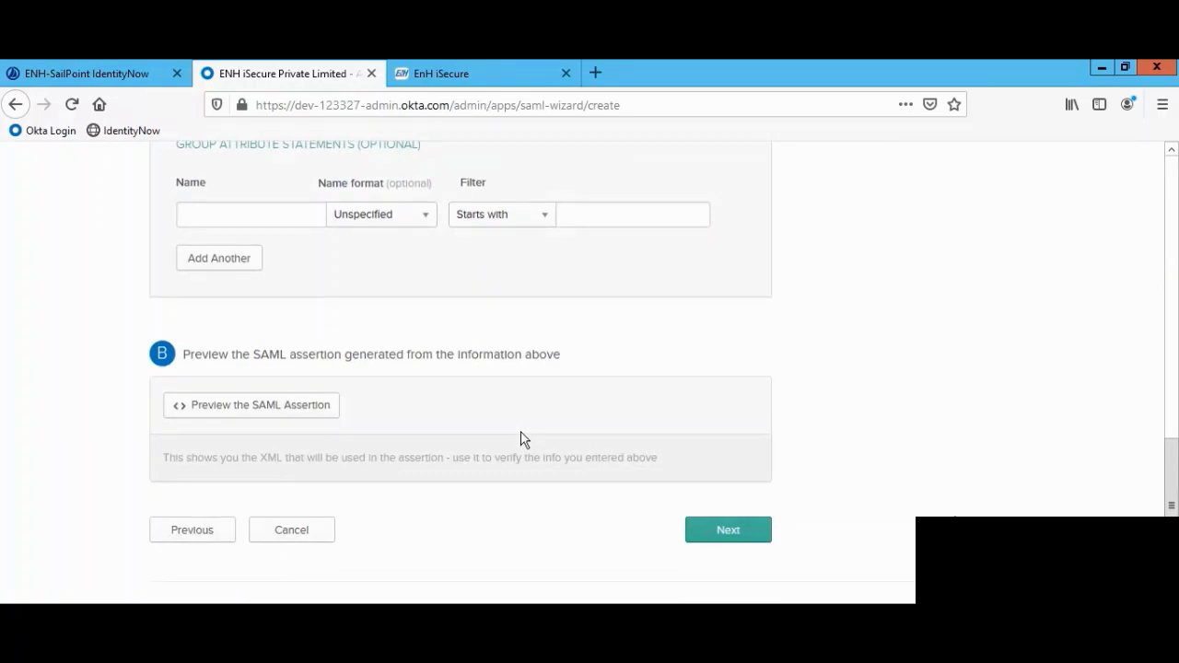
scroll(520, 438, up, 2)
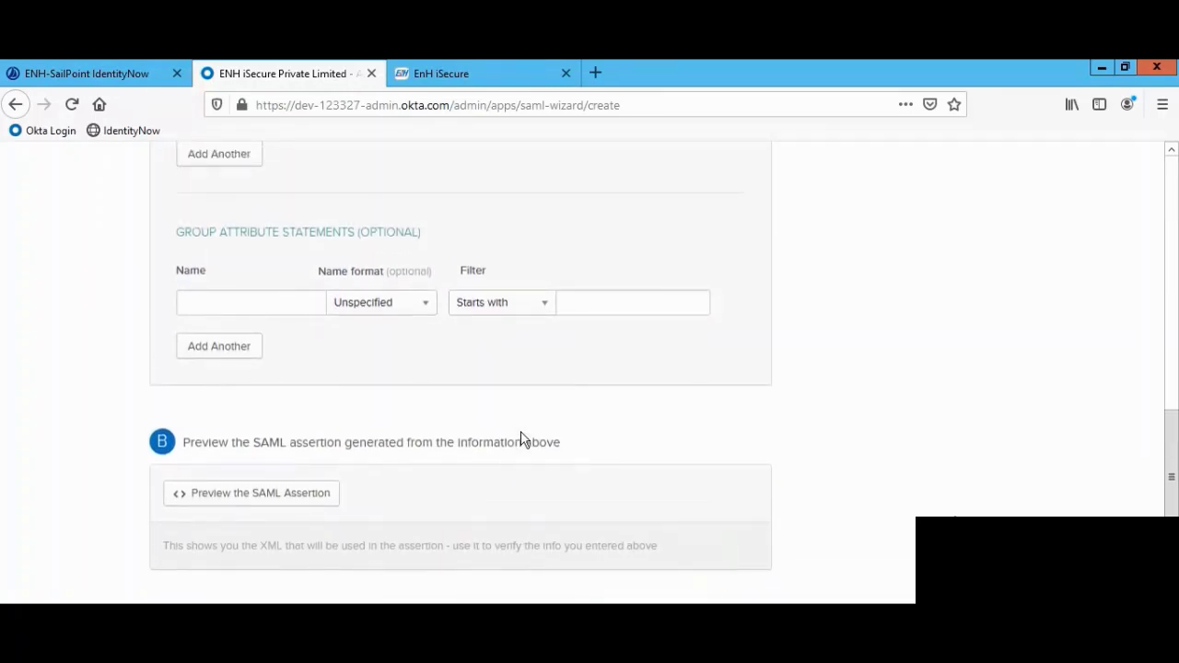
scroll(521, 439, down, 3)
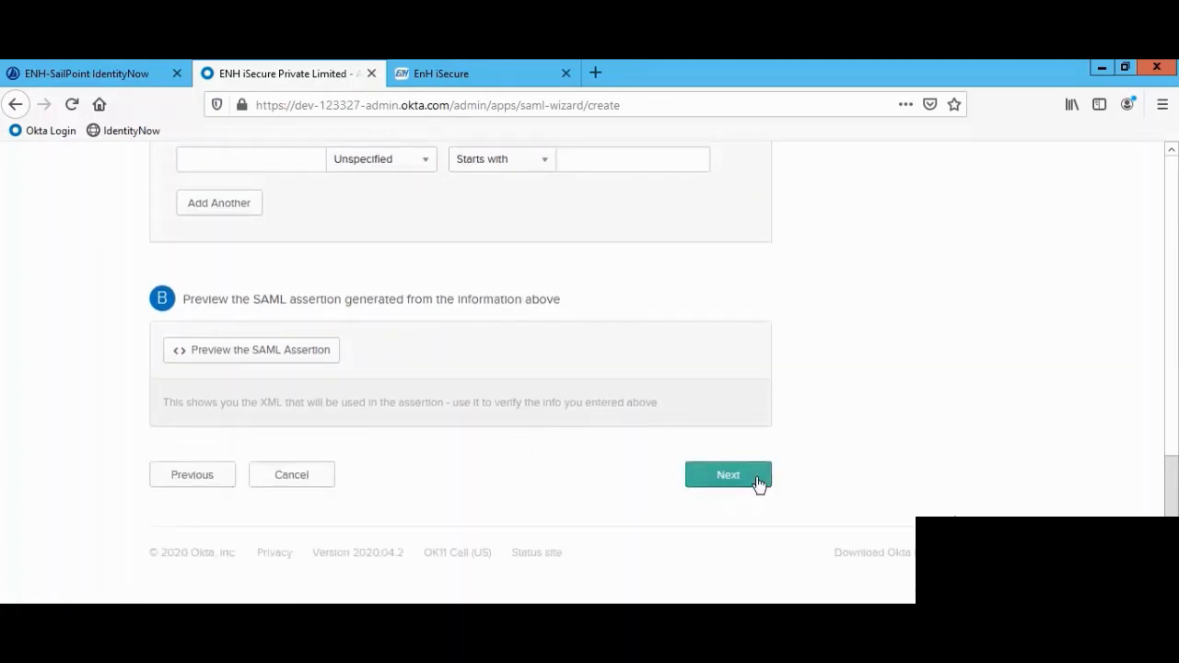
Finish the SAML wizard as an Okta customer adding an internal app built in-house
click(756, 477)
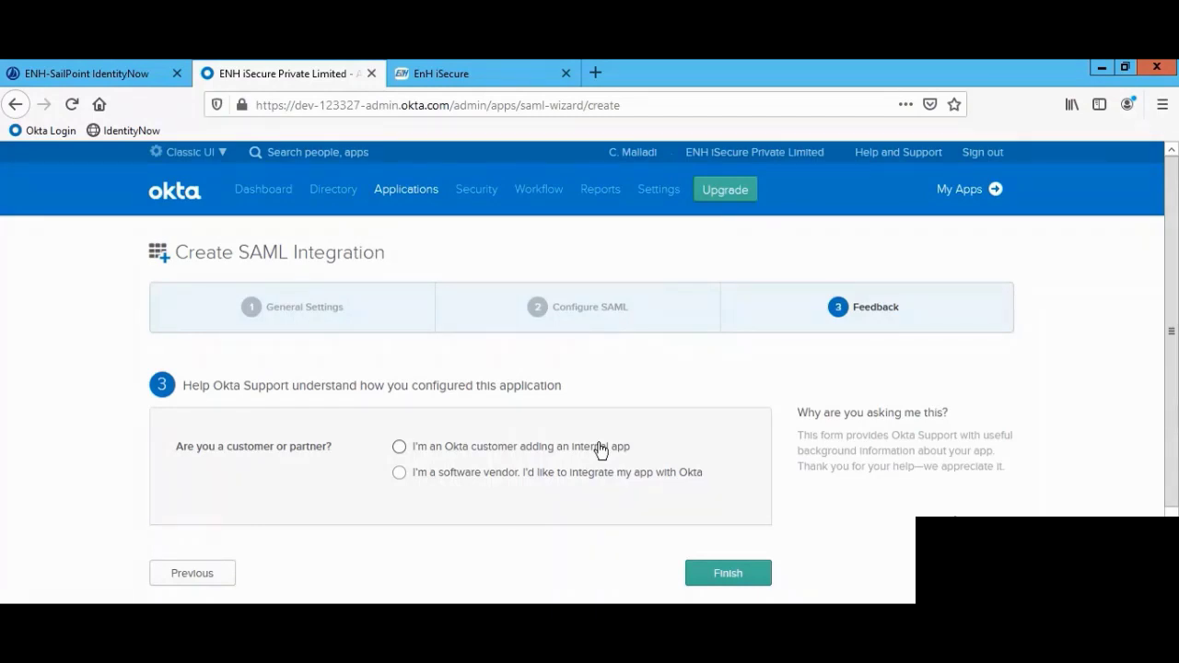
click(402, 453)
scroll(452, 513, down, 2)
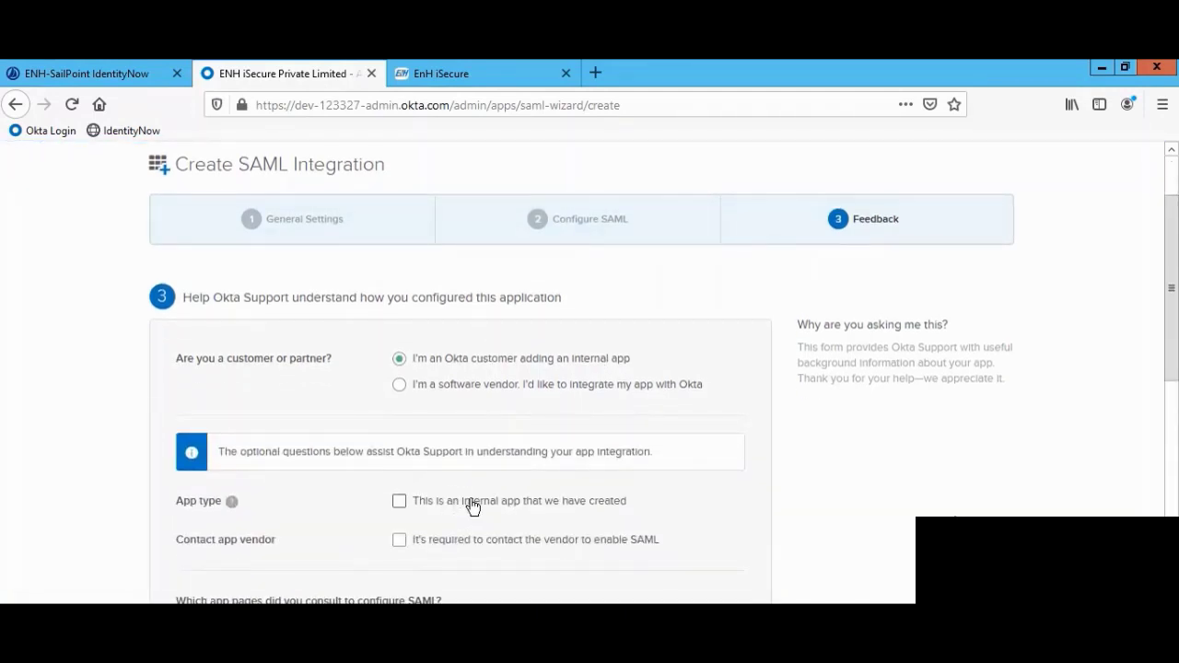
click(472, 505)
scroll(473, 507, down, 2)
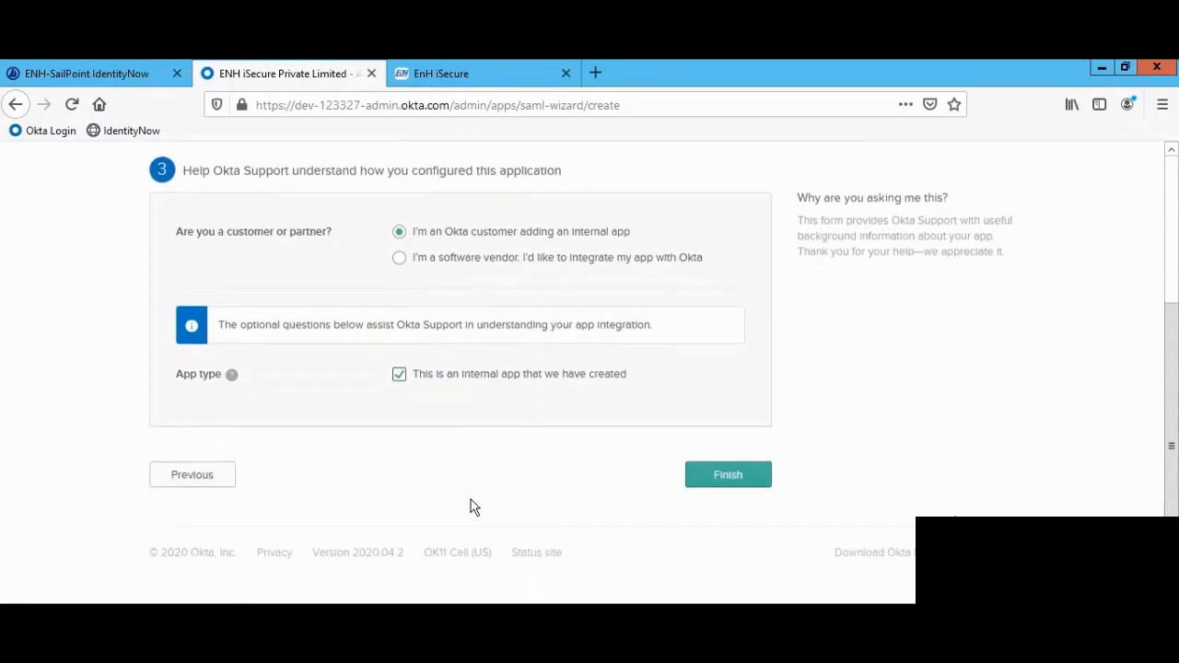
click(726, 475)
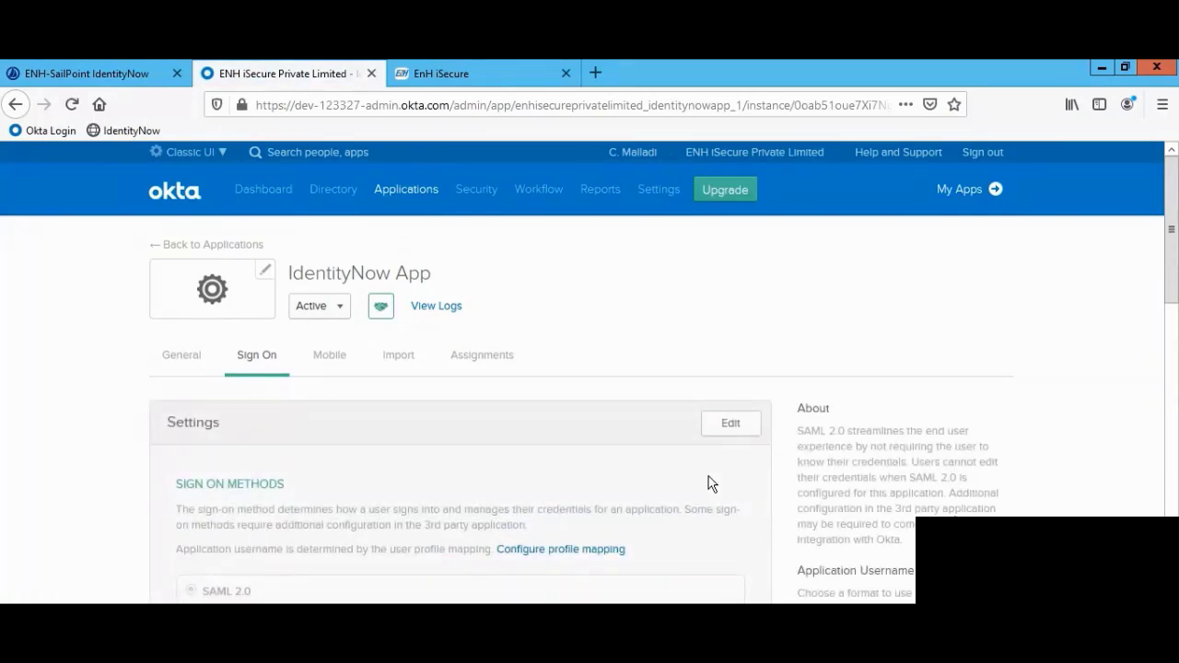
scroll(710, 483, down, 3)
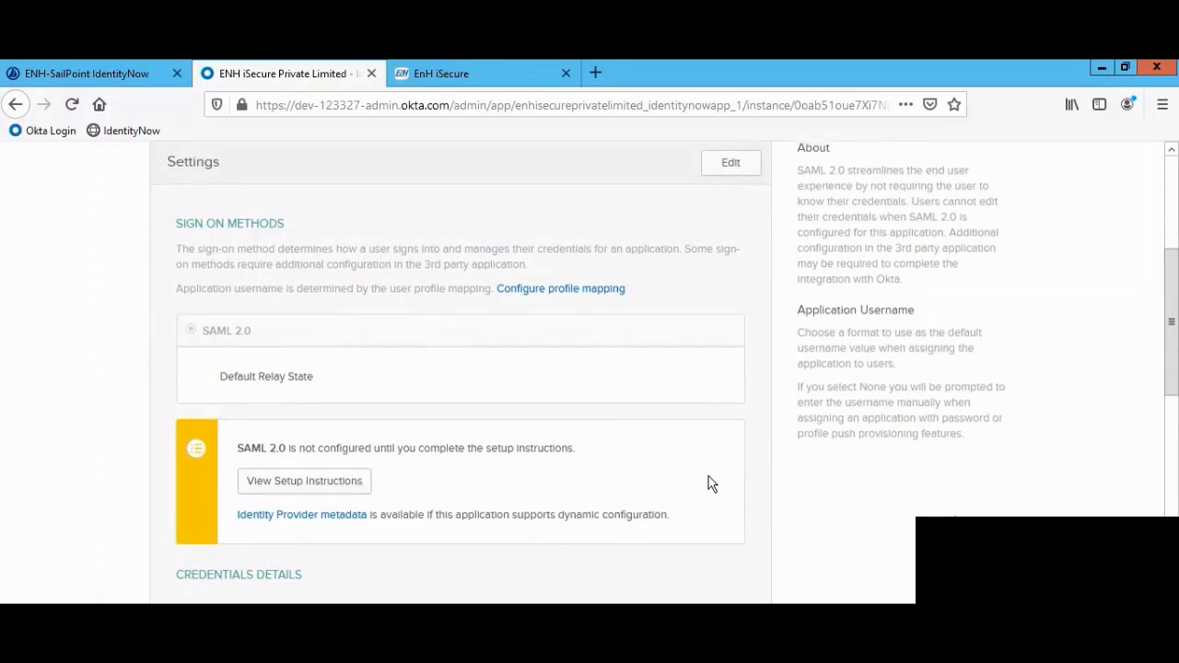
scroll(710, 484, up, 3)
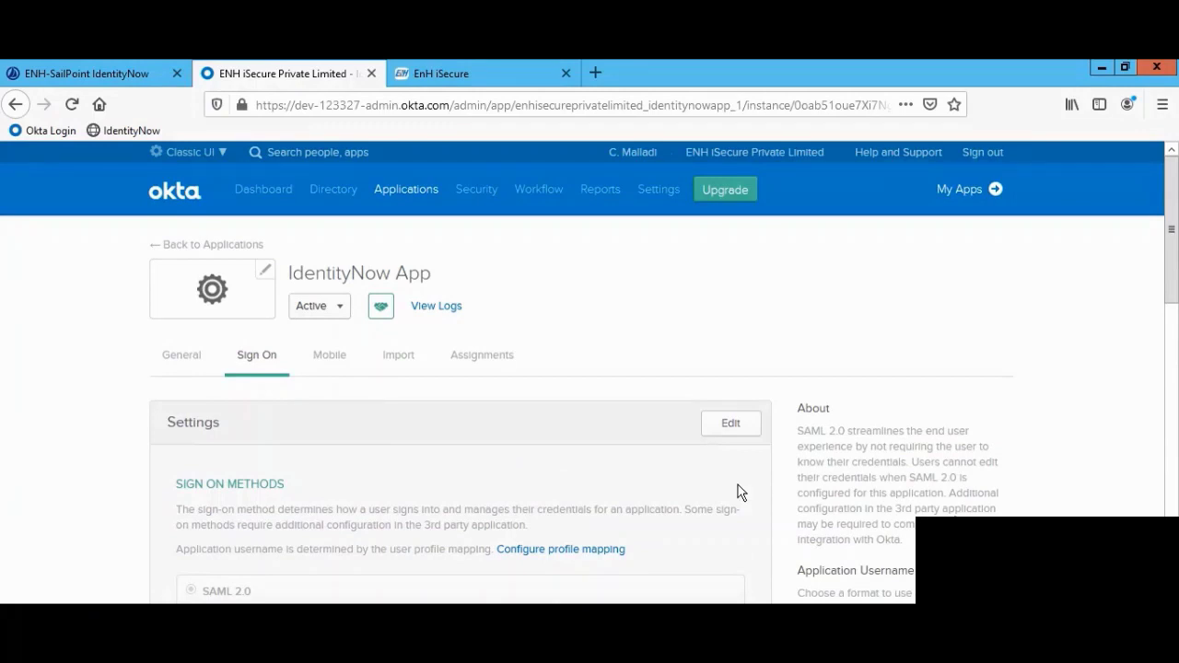
scroll(738, 493, down, 1)
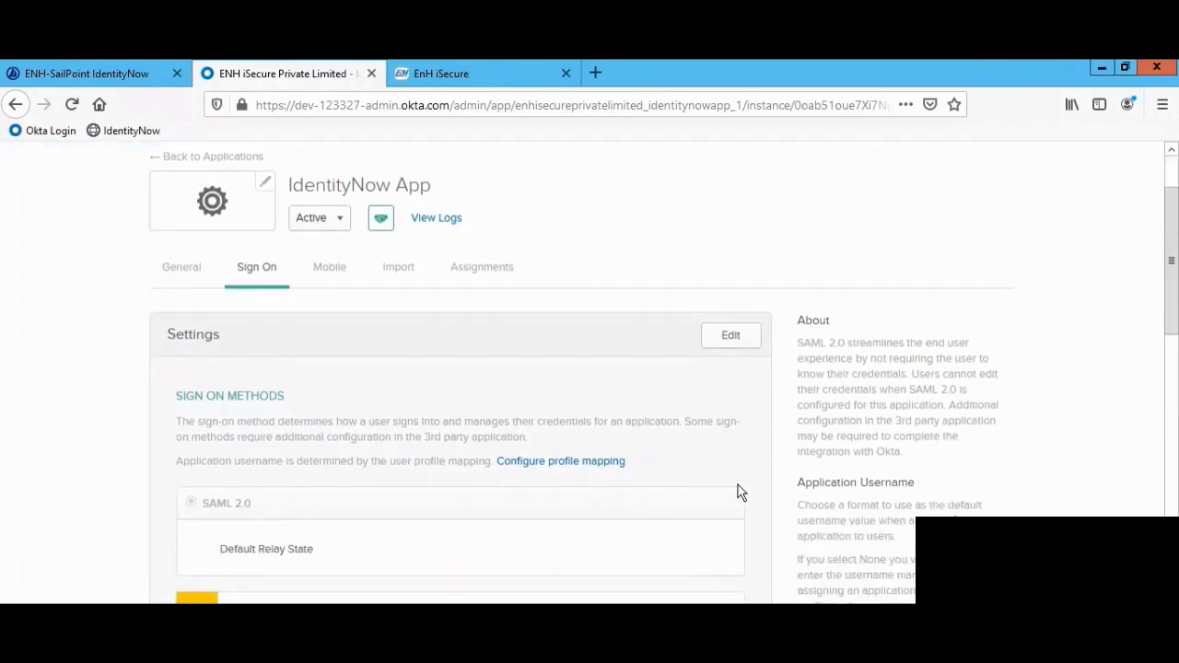
scroll(738, 493, down, 1)
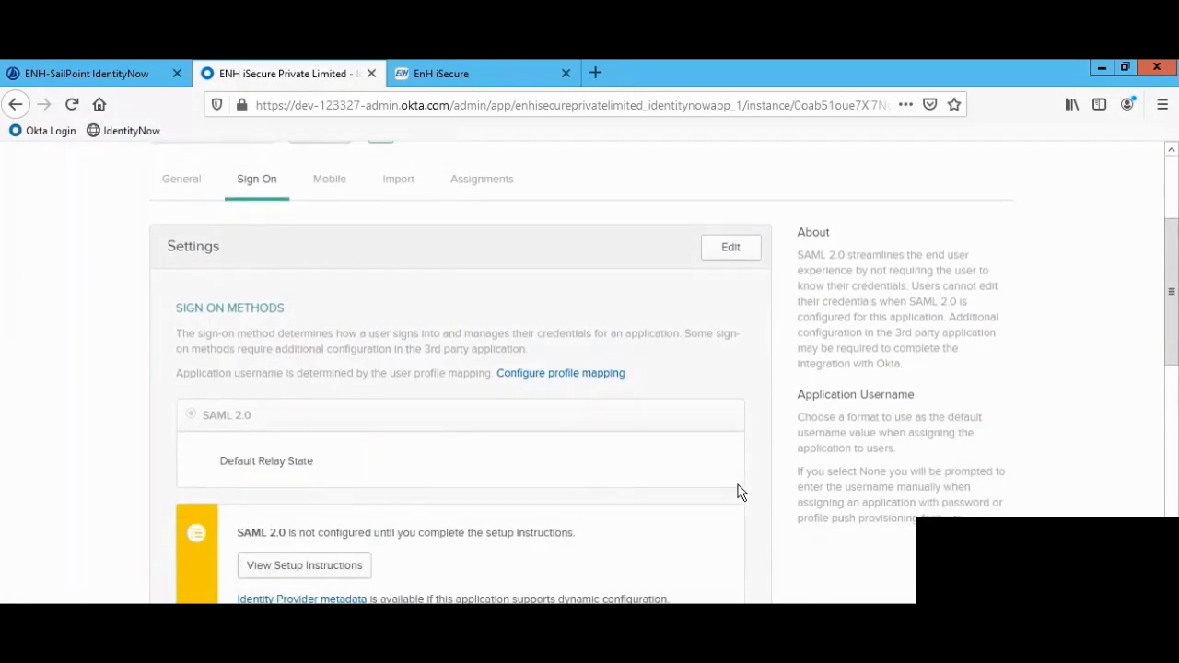
scroll(738, 493, down, 2)
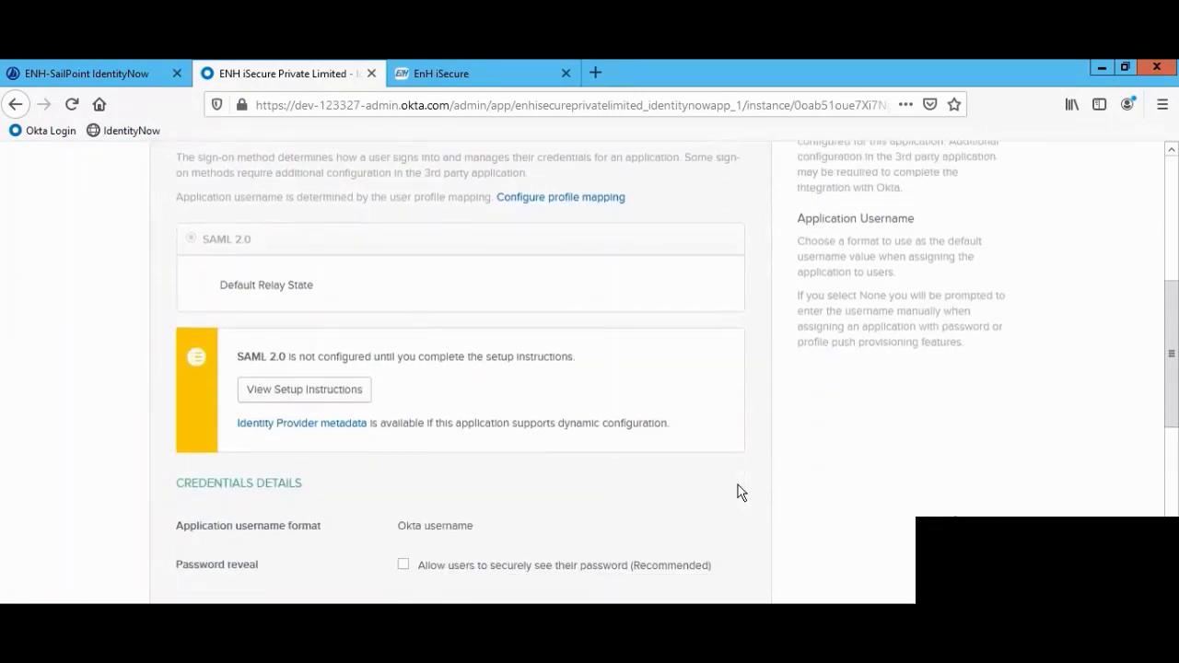
Open the IdentityNow App's SAML setup instructions, then return to IdentityNow's Service Provider settings
click(367, 389)
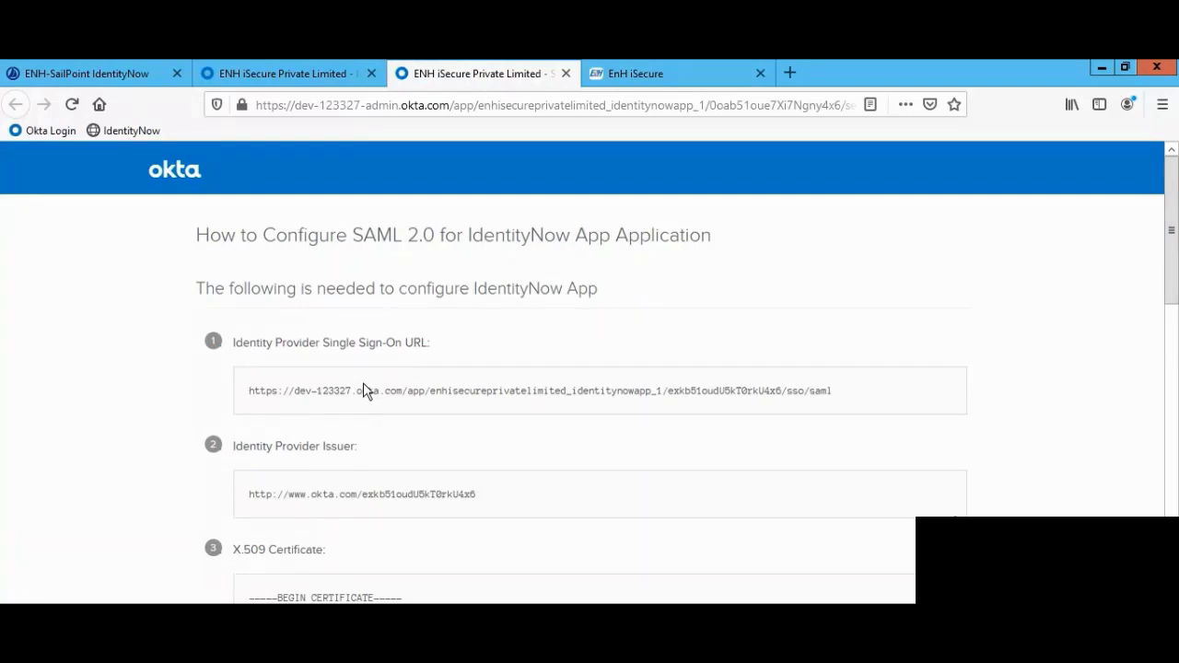
click(138, 81)
scroll(568, 295, up, 5)
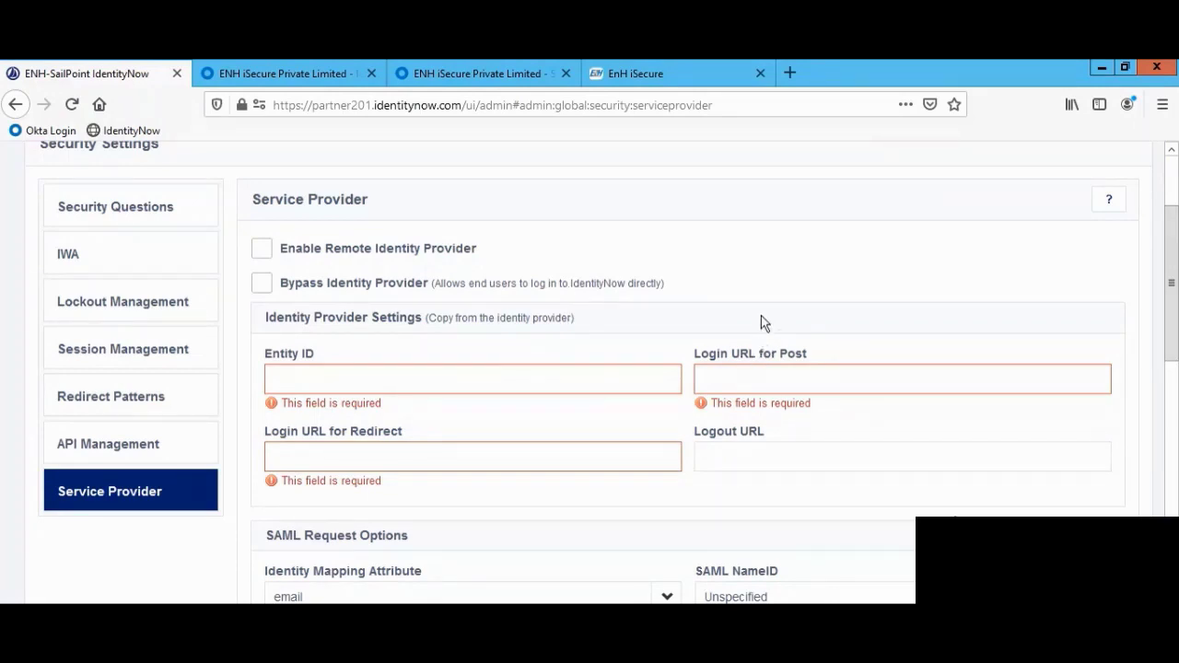
Copy Okta's Identity Provider Single Sign-On URL into both Login URL for Post and Redirect
click(514, 84)
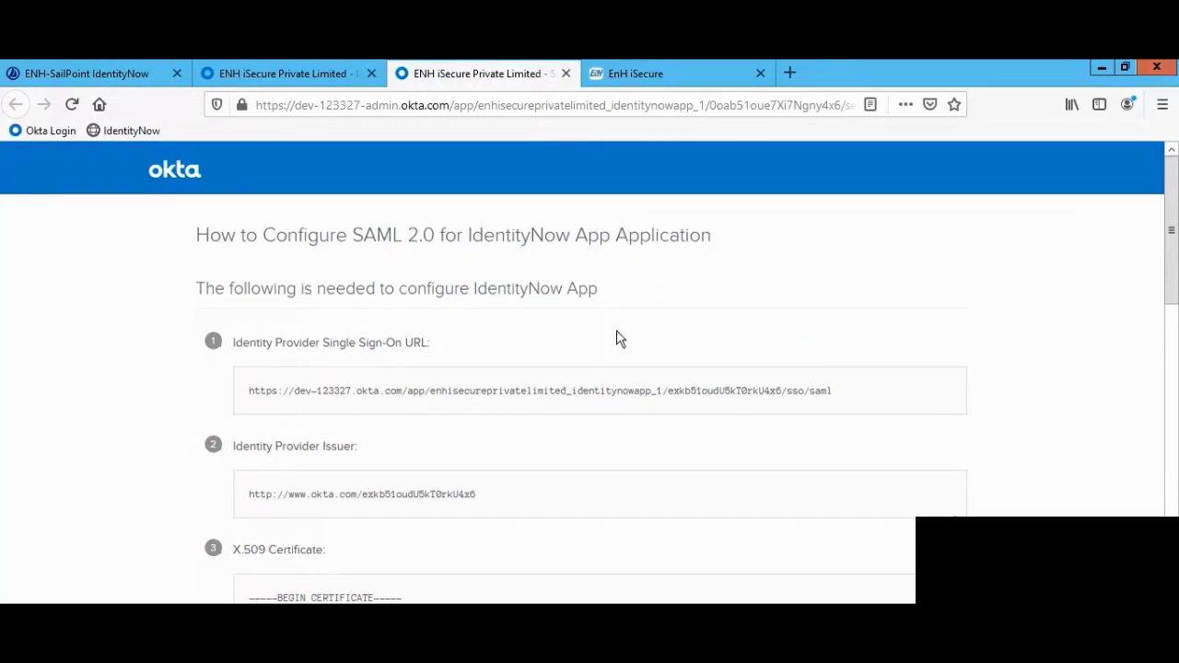
scroll(619, 339, down, 2)
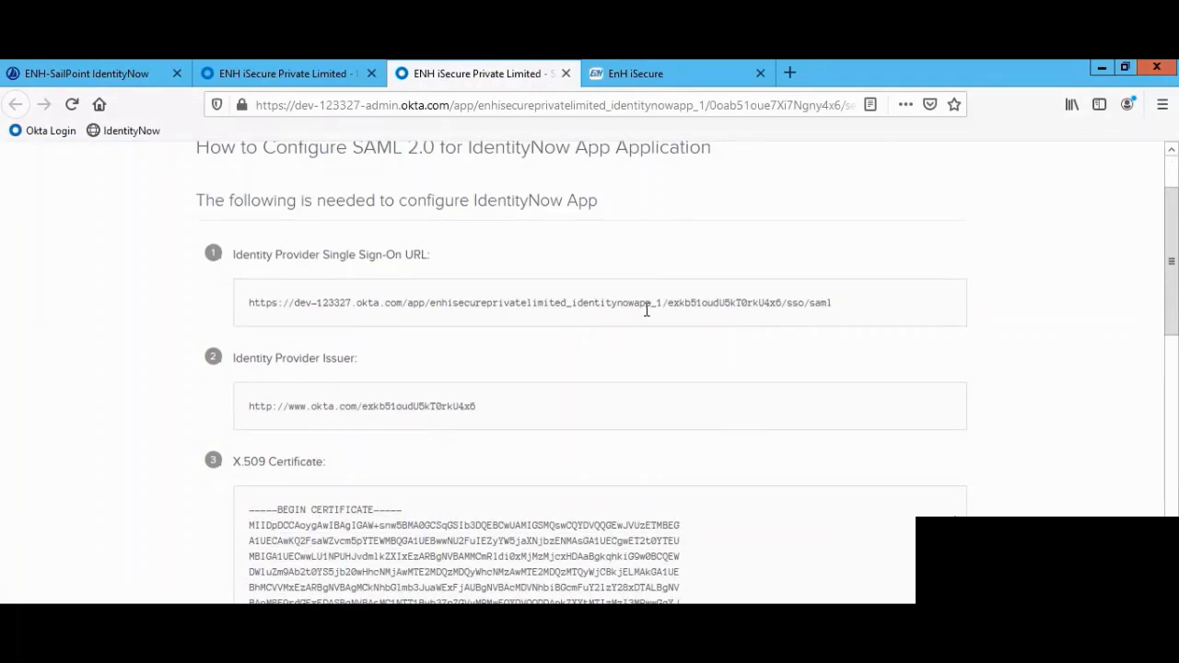
triple_click(646, 307)
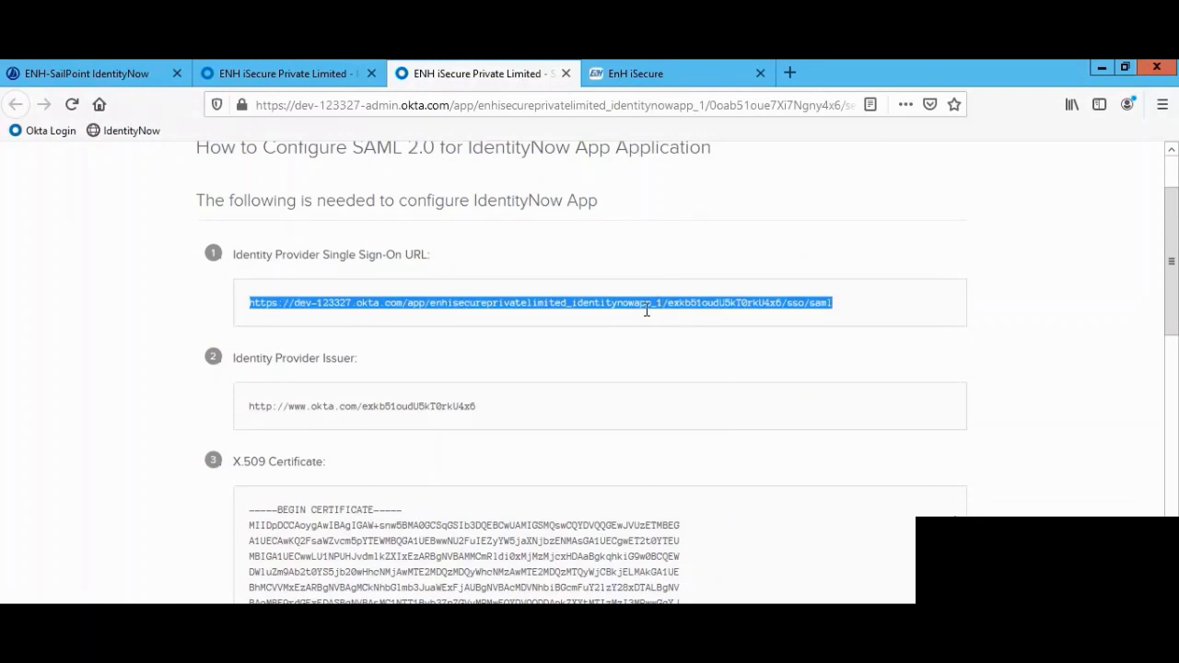
click(115, 74)
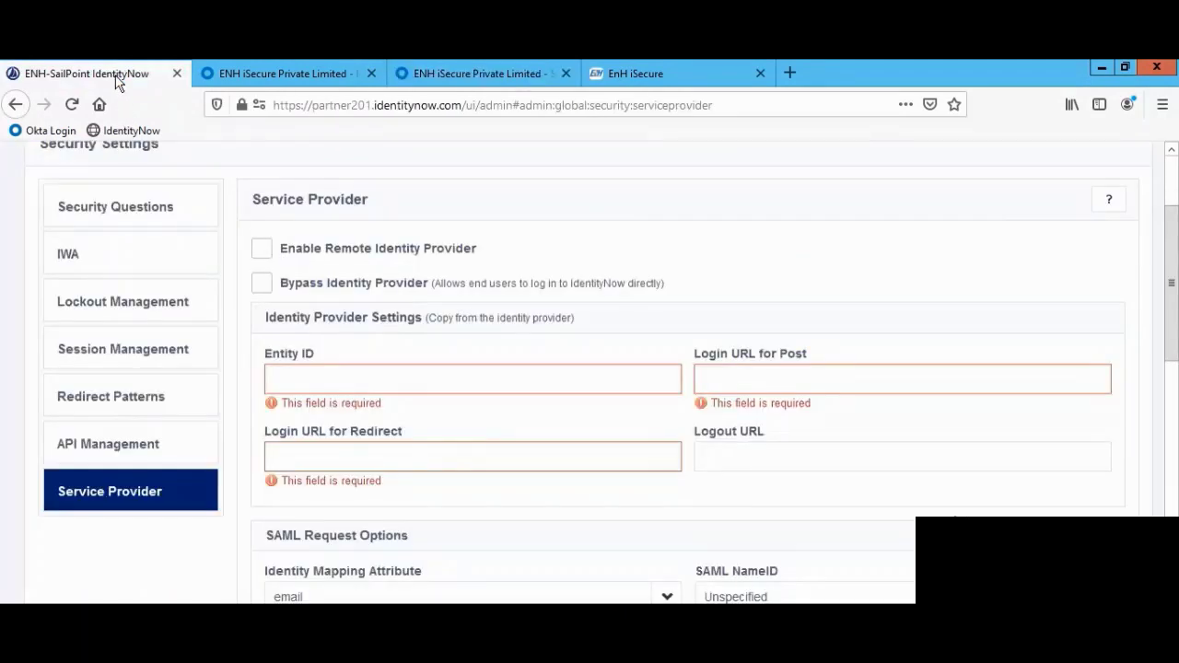
key(ctrl+v)
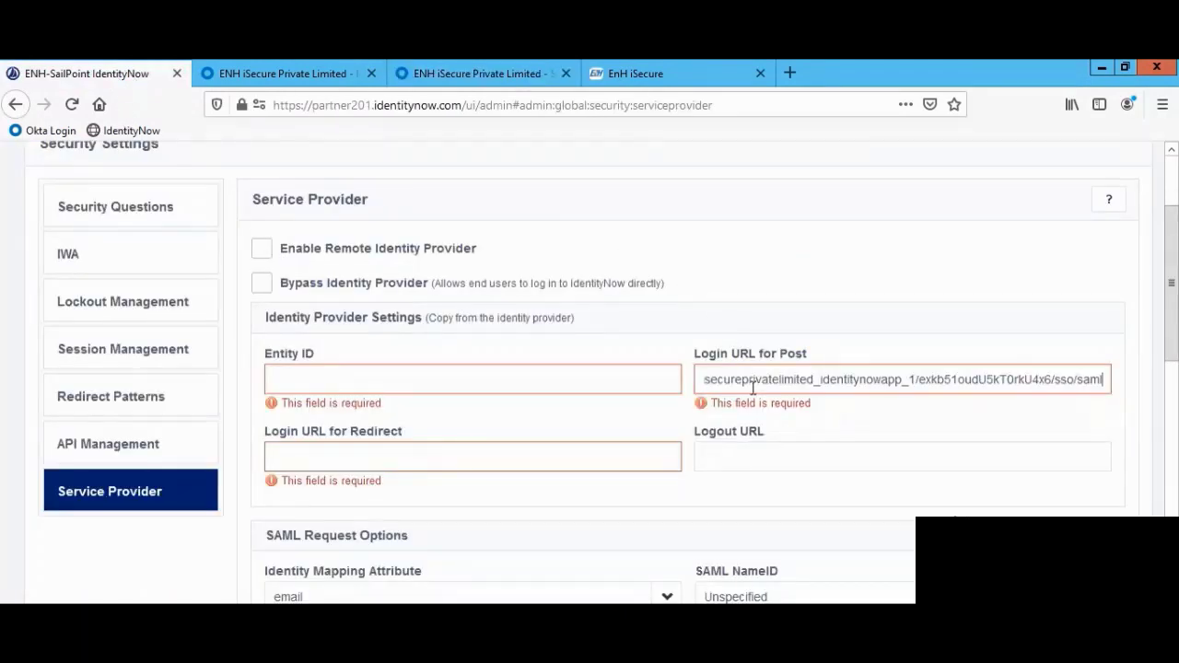
click(607, 457)
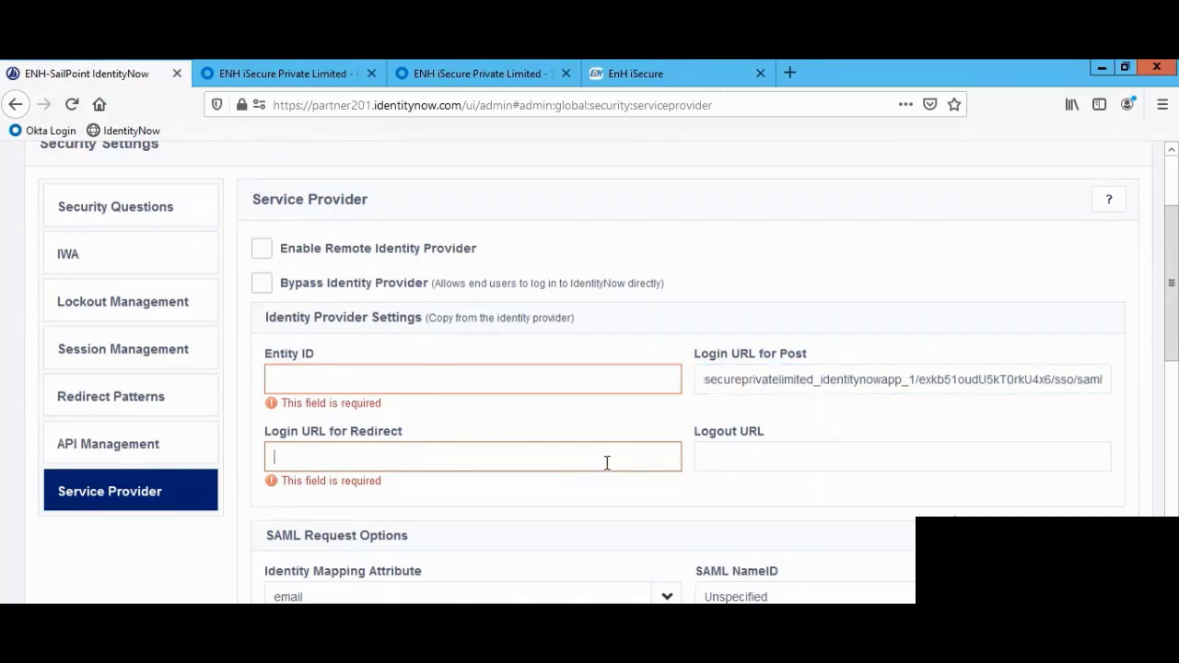
text(secureprivatelimited_identitynowapp_1/exkb51oudU5kT0rkU4x6/sso/saml)
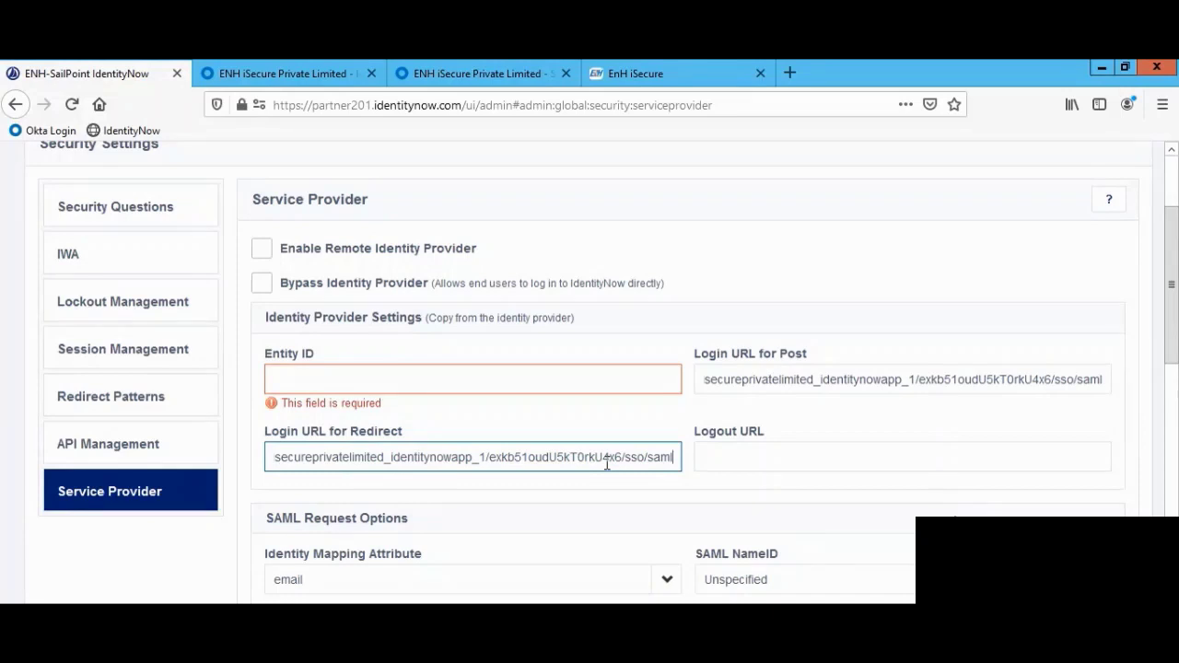
Copy Okta's Identity Provider Issuer URL into IdentityNow's Entity ID field
click(479, 81)
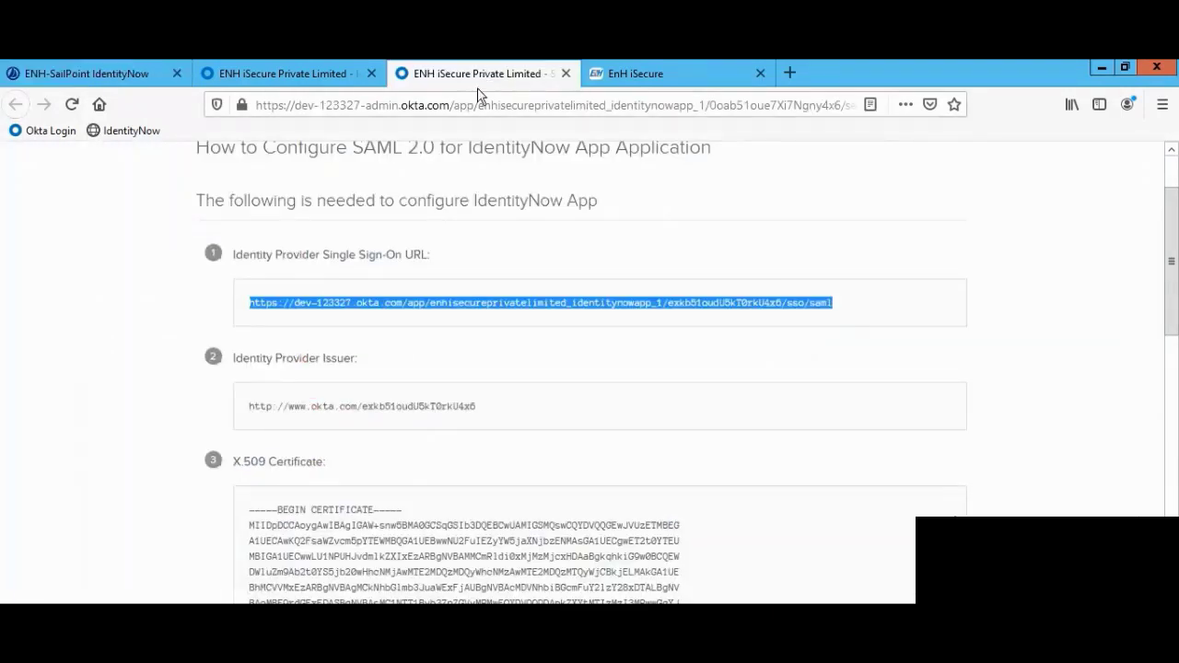
triple_click(401, 408)
key(ctrl+c)
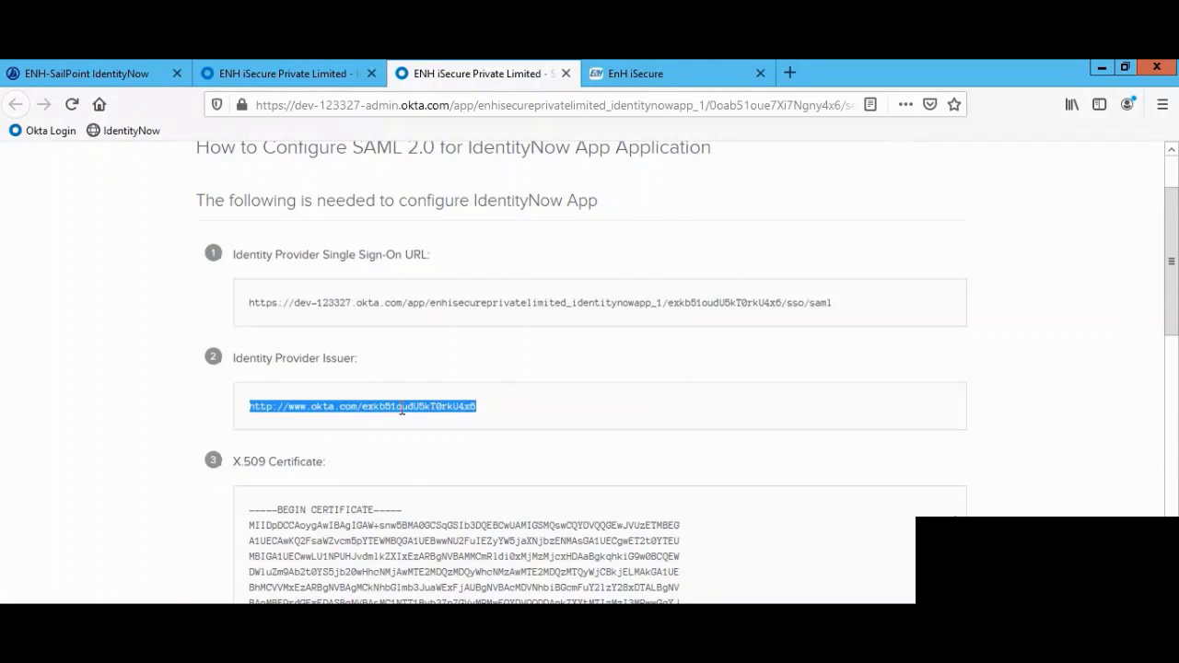
click(135, 79)
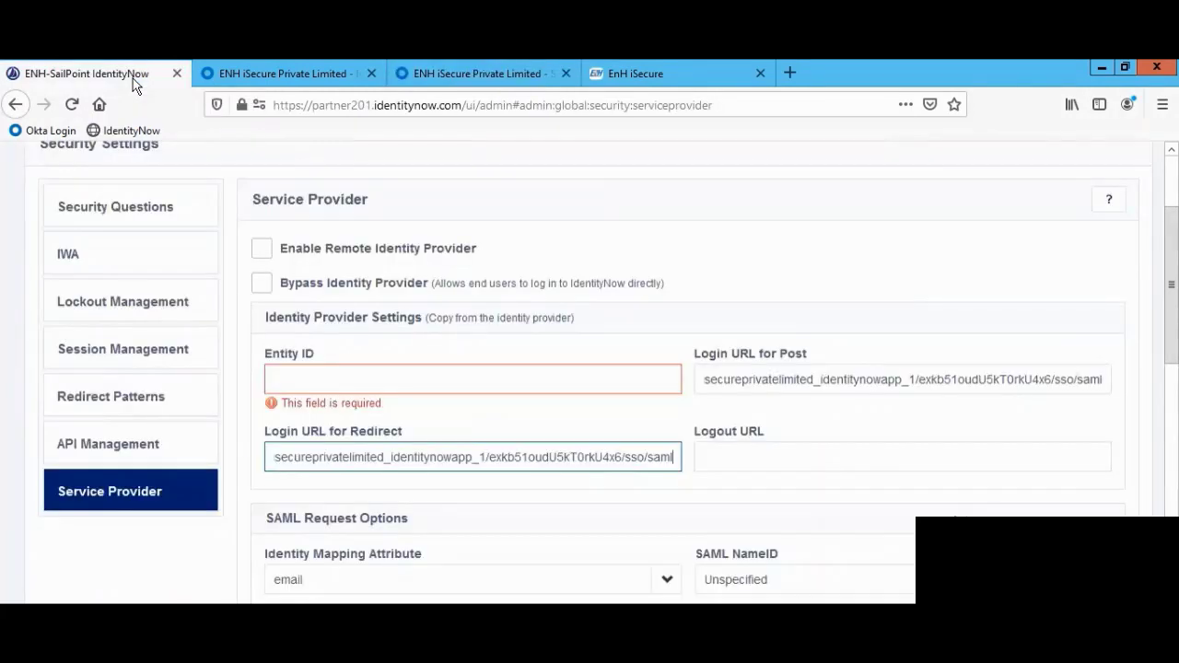
click(500, 377)
key(ctrl+v)
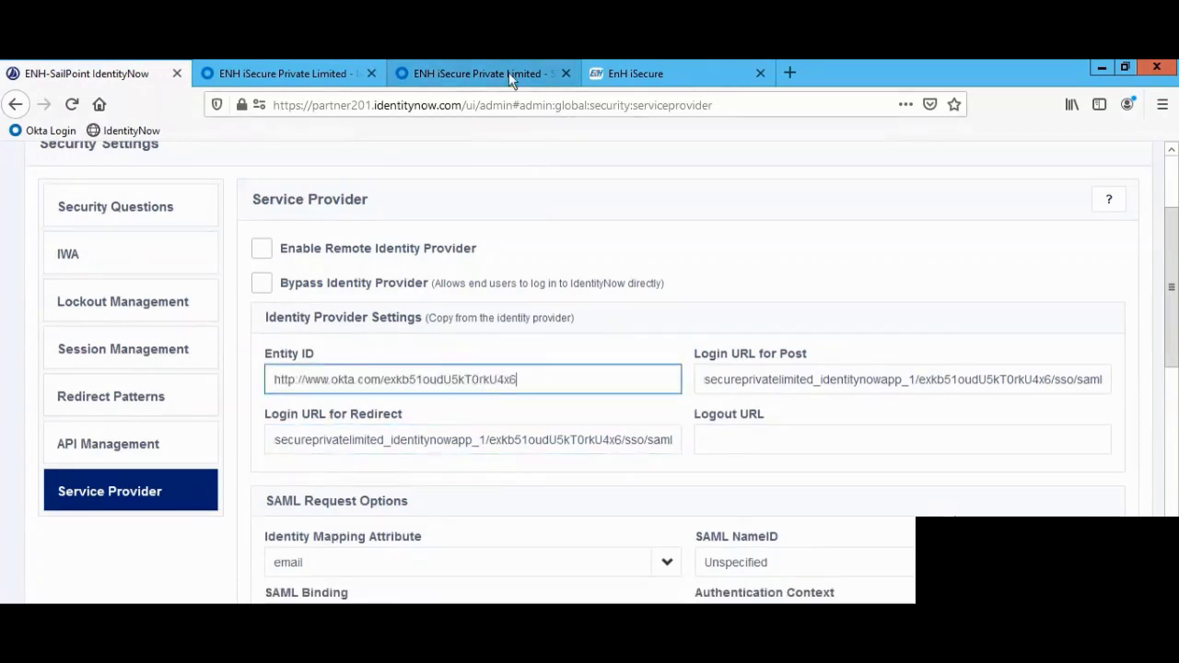
click(506, 74)
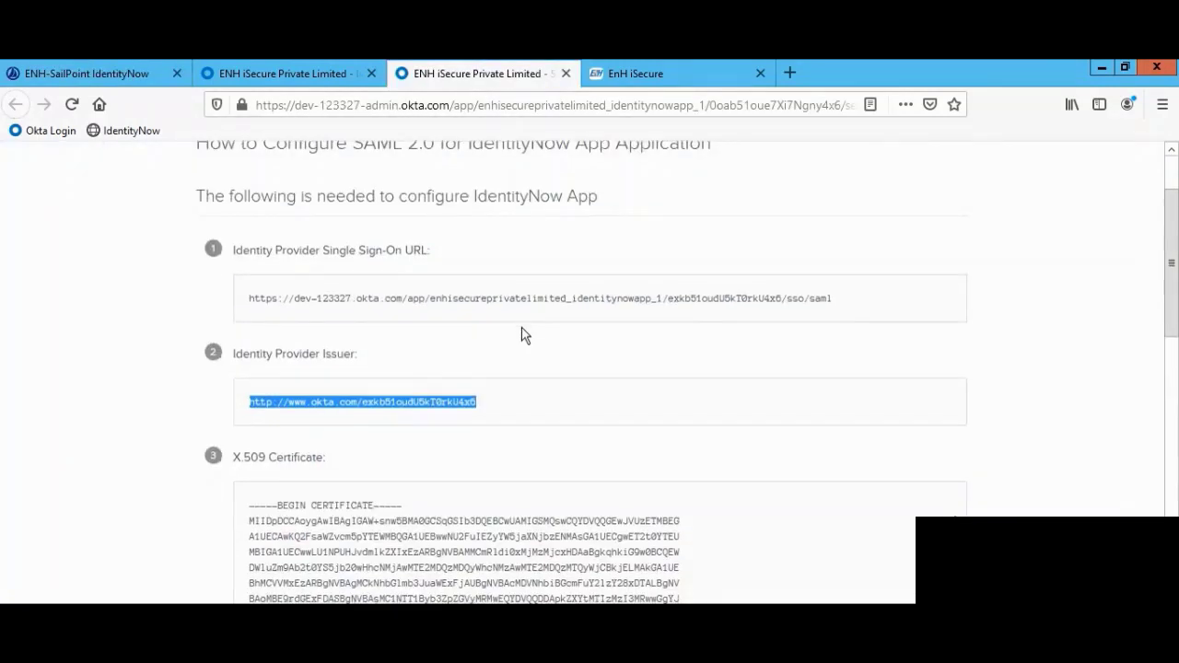
Download the IdentityNow App's X.509 signing certificate from Okta's SAML instructions and save it as okta.cert
scroll(521, 333, down, 2)
scroll(522, 333, down, 1)
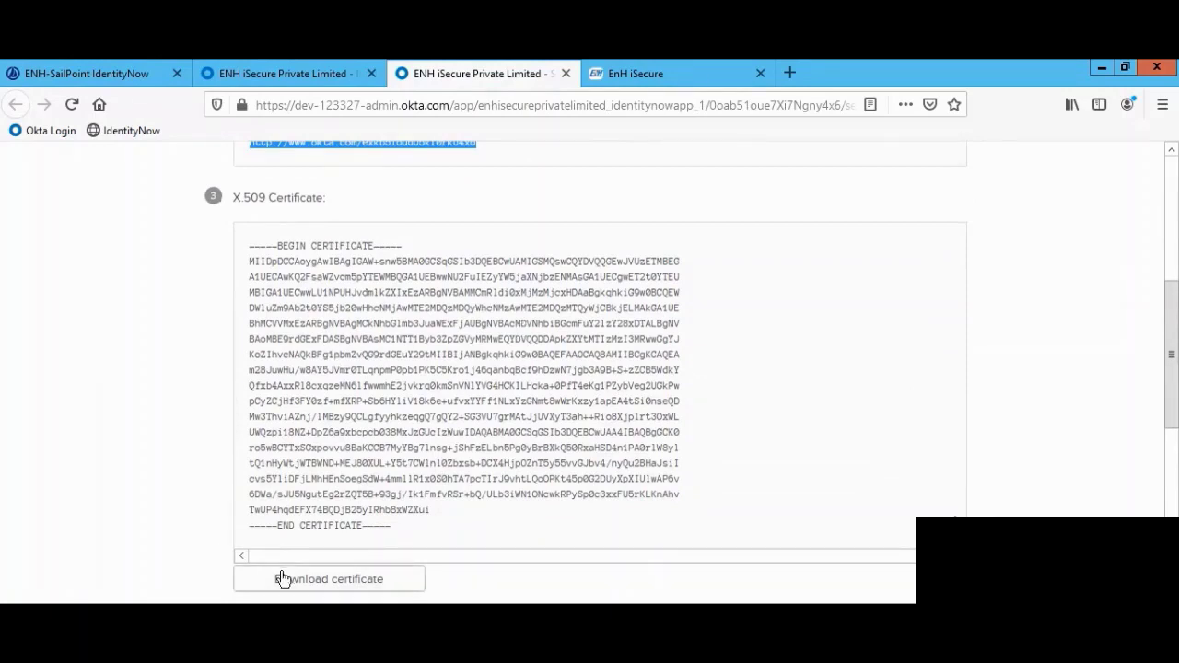
click(329, 580)
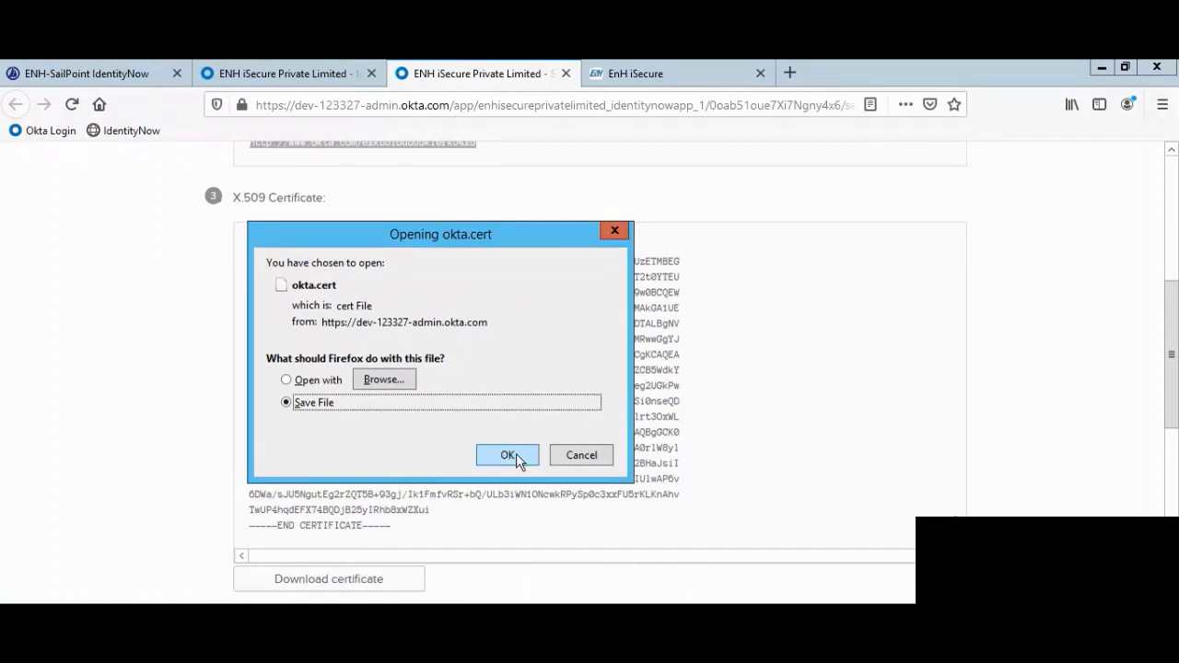
click(515, 453)
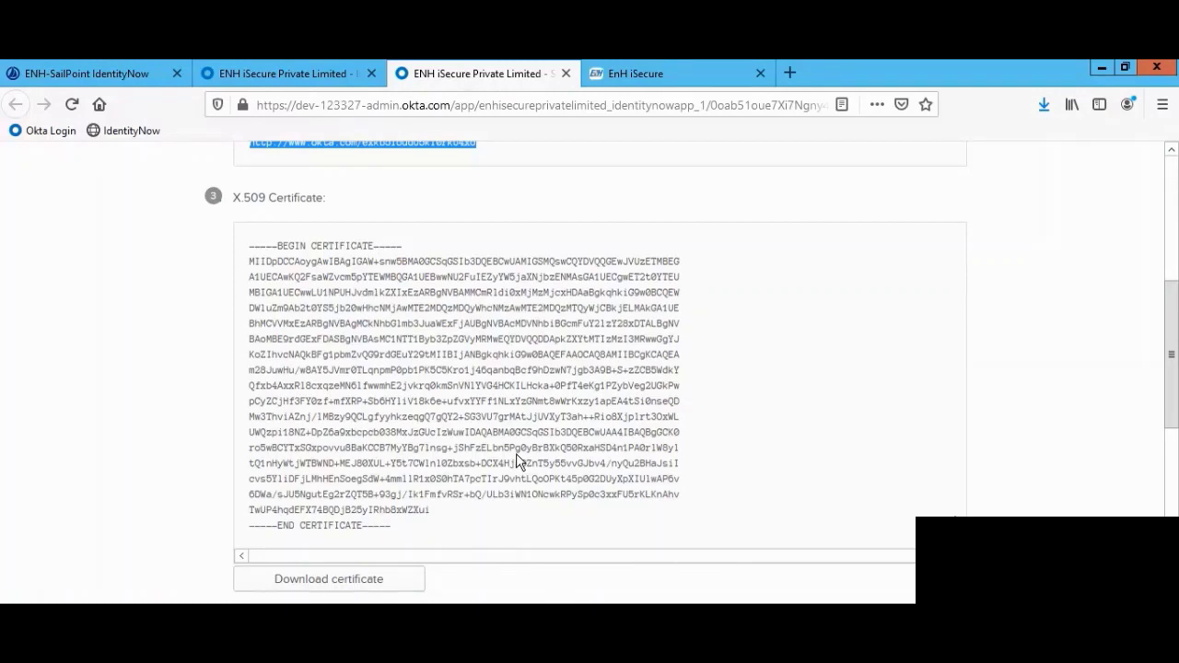
click(827, 412)
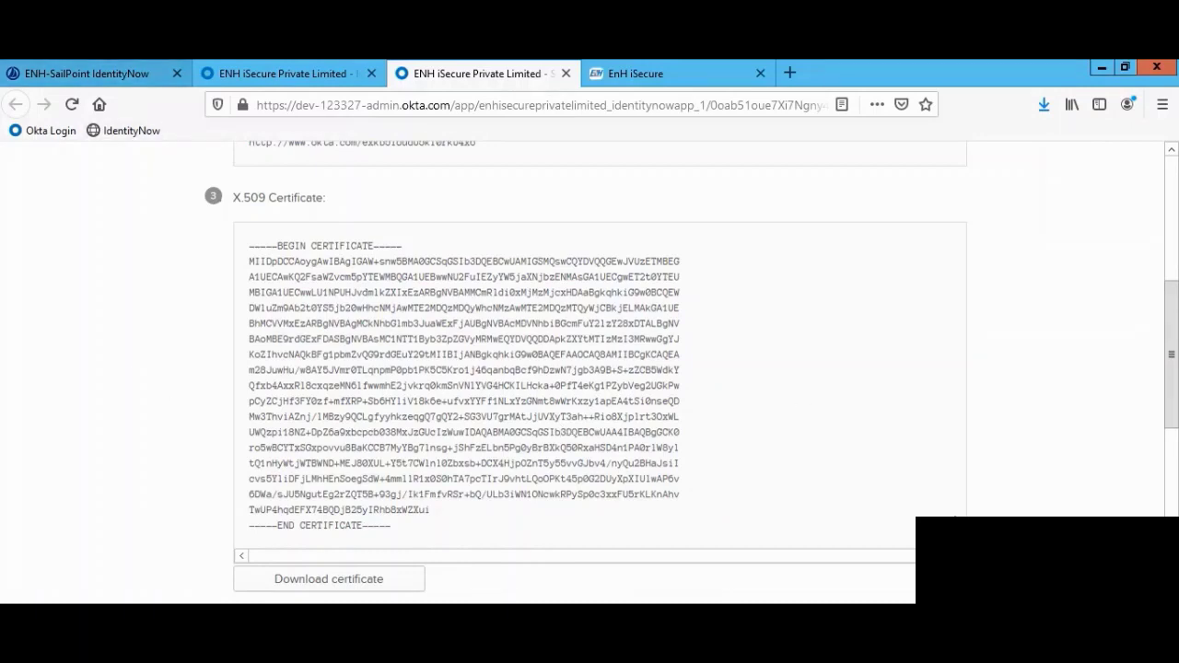
click(90, 74)
Import okta.cert from Downloads as IdentityNow's signing certificate
scroll(432, 360, down, 3)
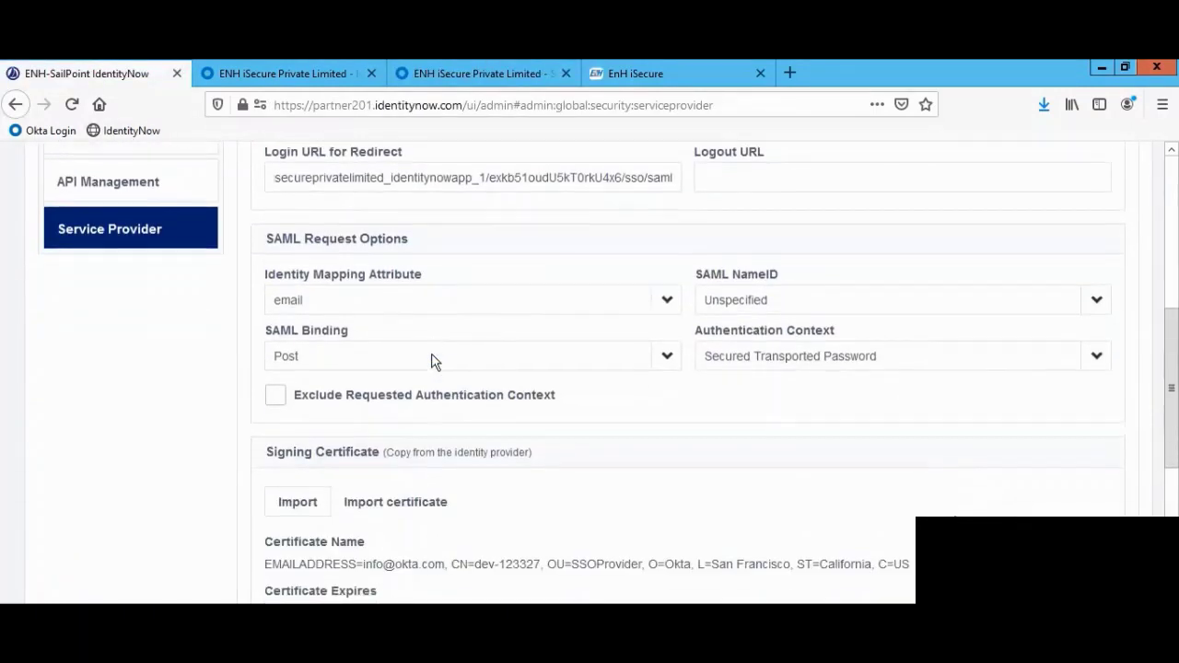
click(319, 498)
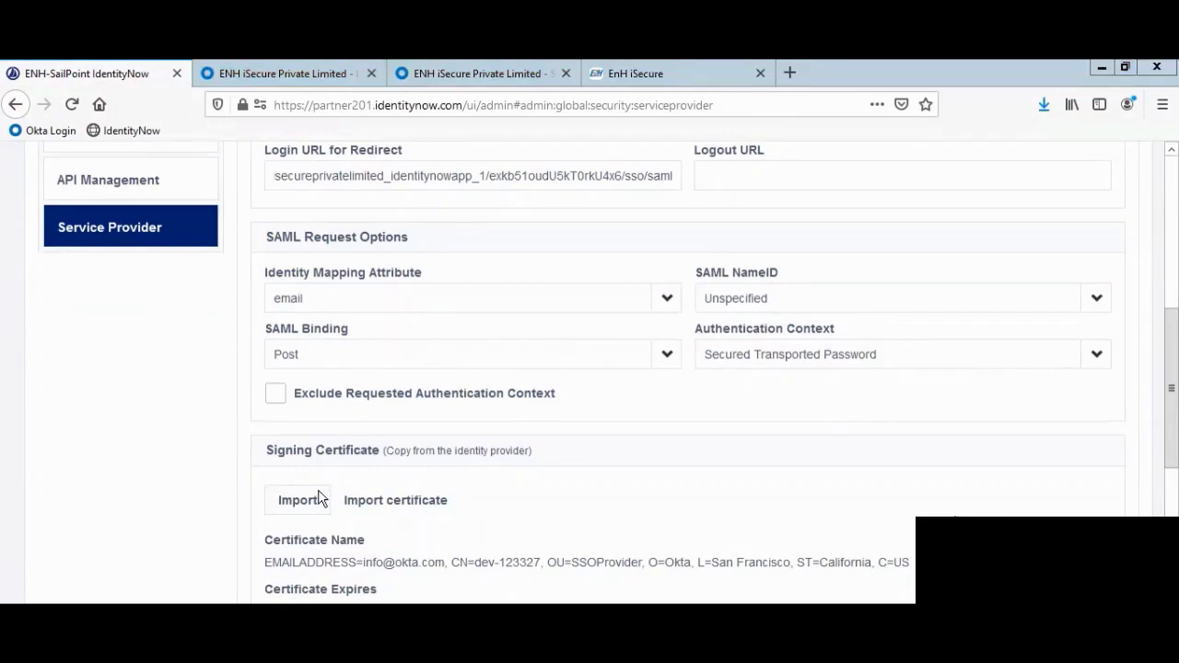
click(75, 199)
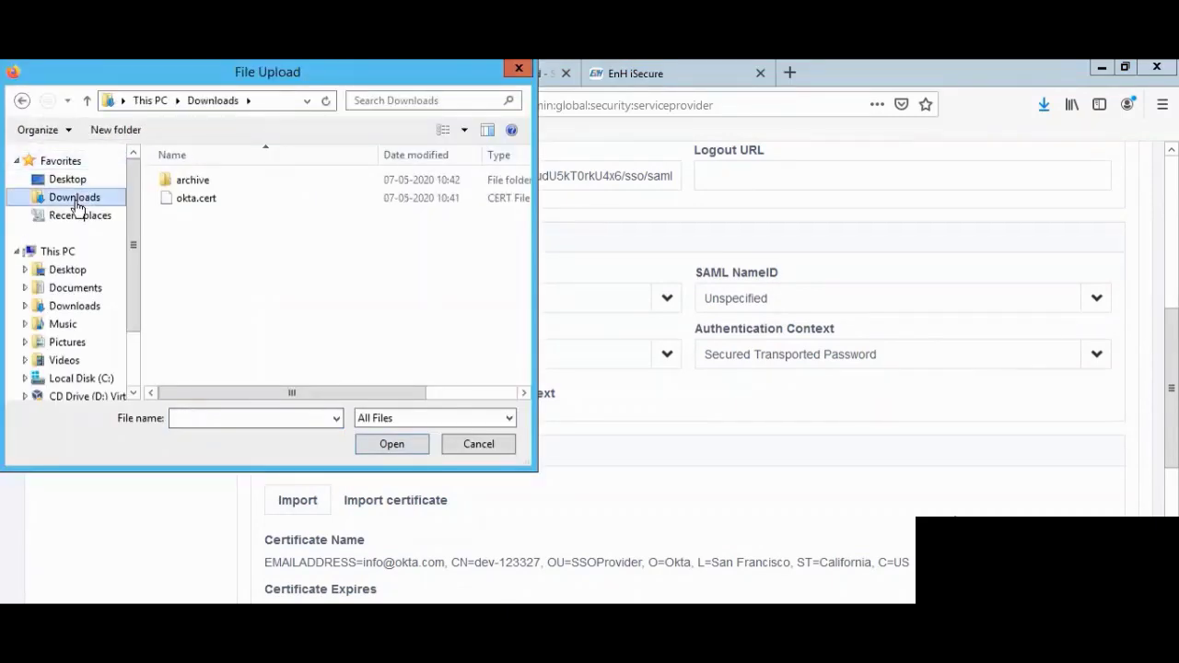
double_click(184, 197)
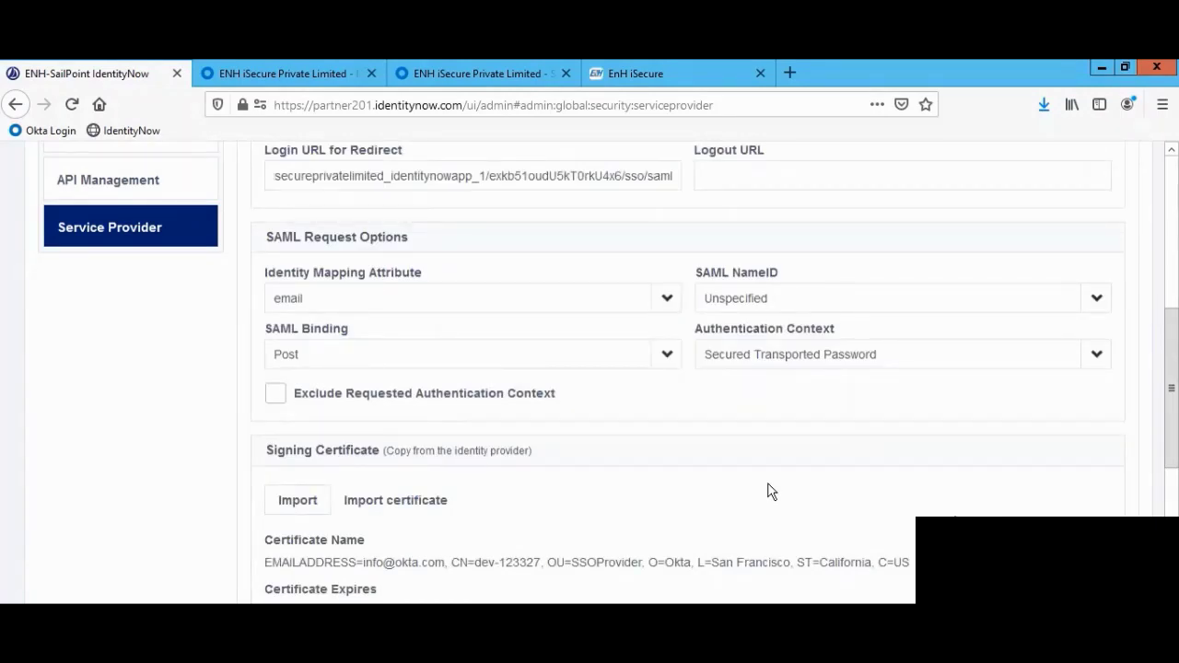
Change the Identity Mapping Attribute under SAML Request Options from email to uid
click(669, 297)
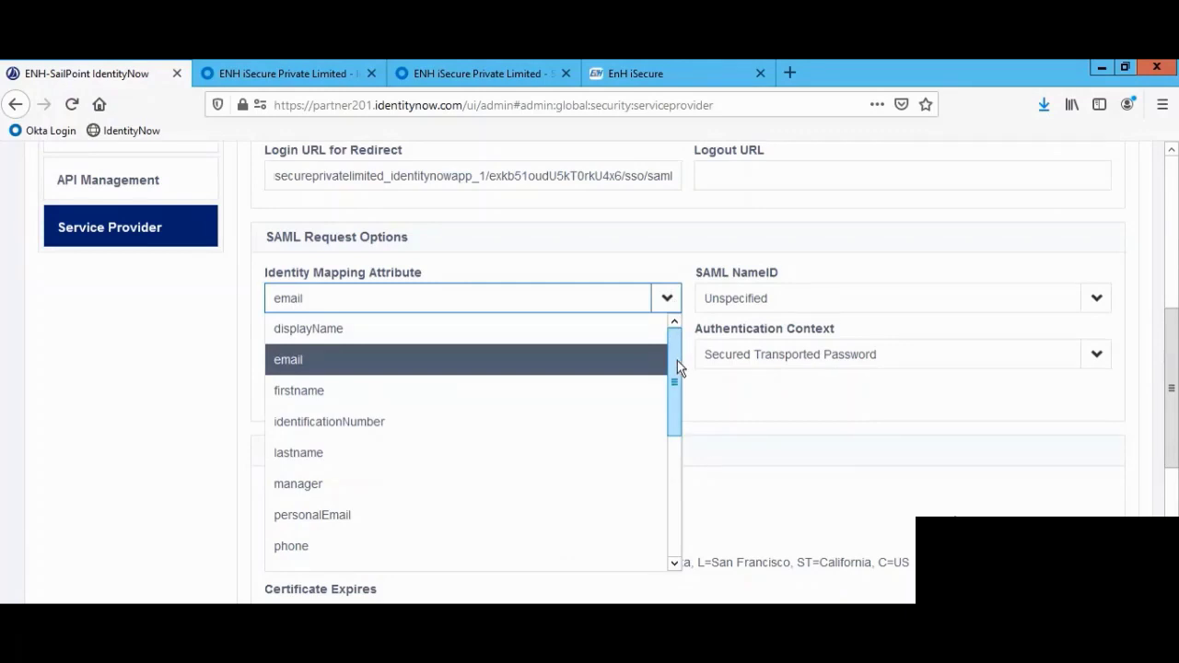
drag(677, 360, 682, 421)
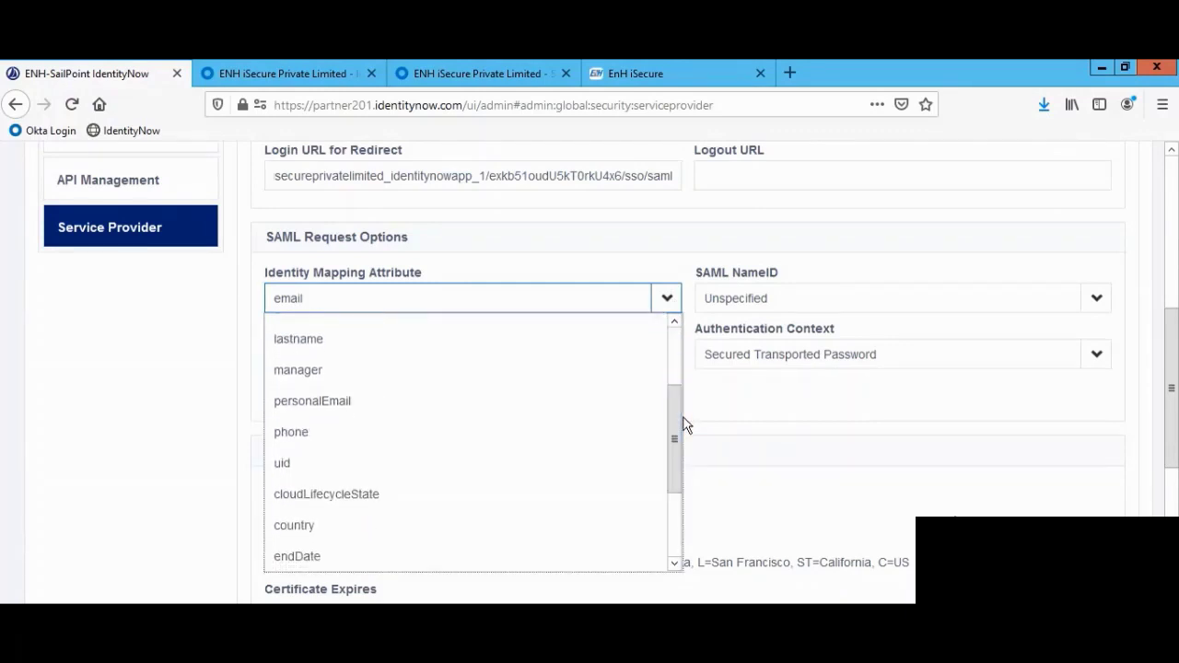
click(652, 465)
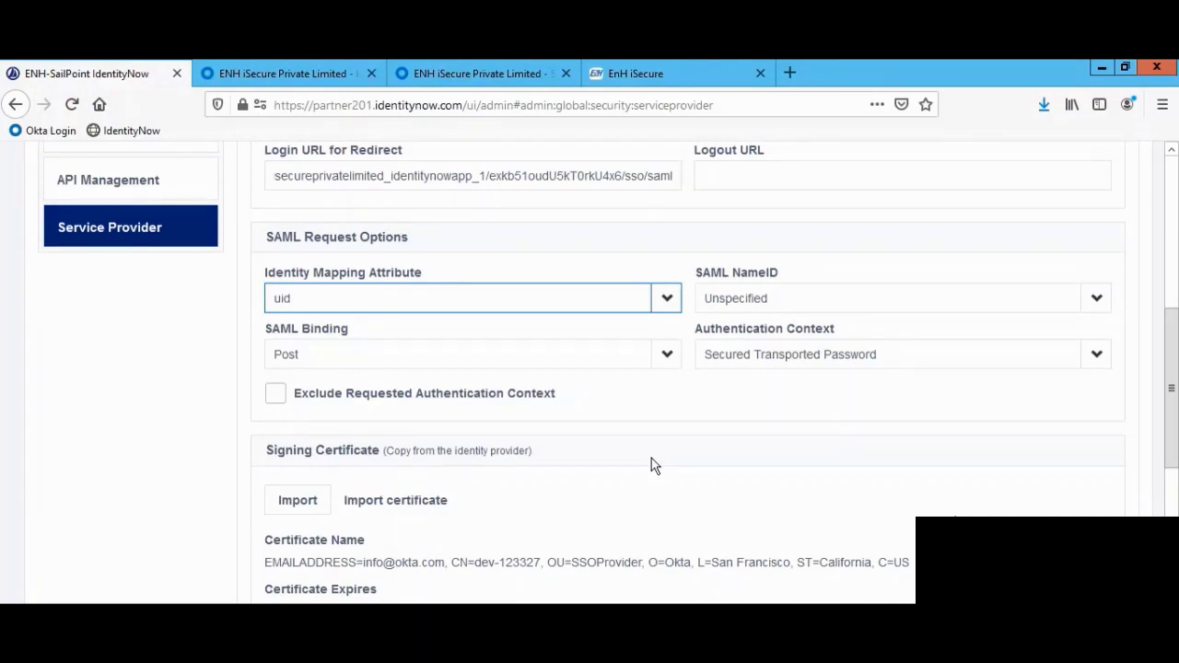
scroll(651, 459, down, 3)
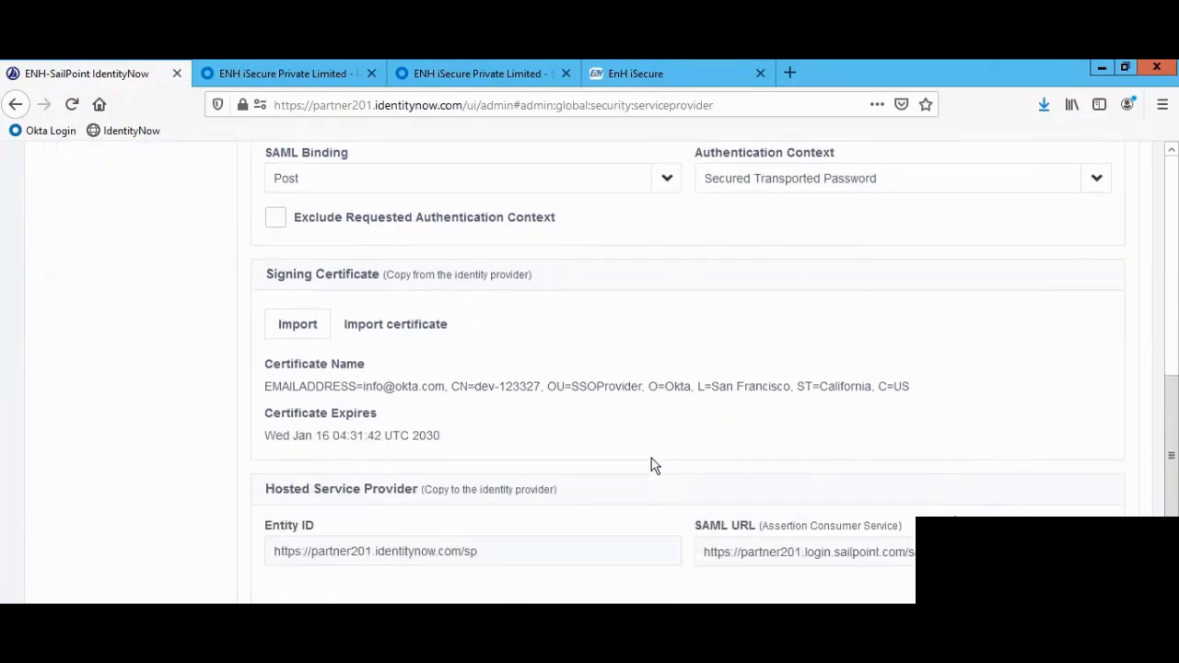
scroll(651, 460, up, 6)
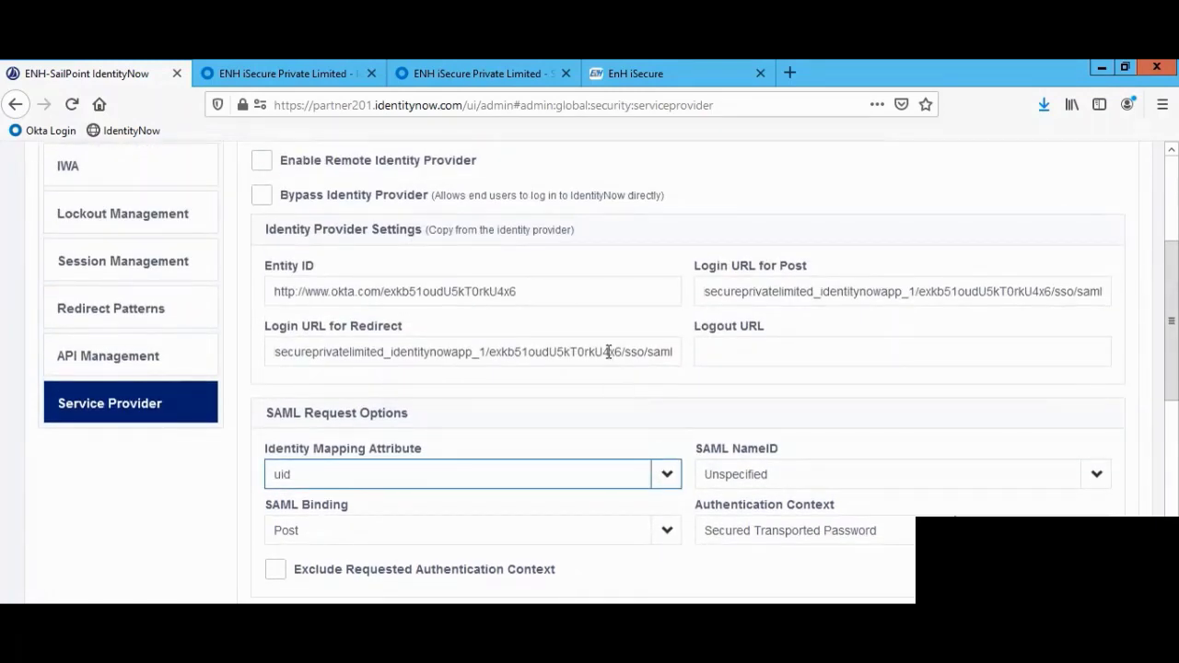
Enable Remote Identity Provider, save the service provider settings, and close the IdentityNow tab
click(429, 164)
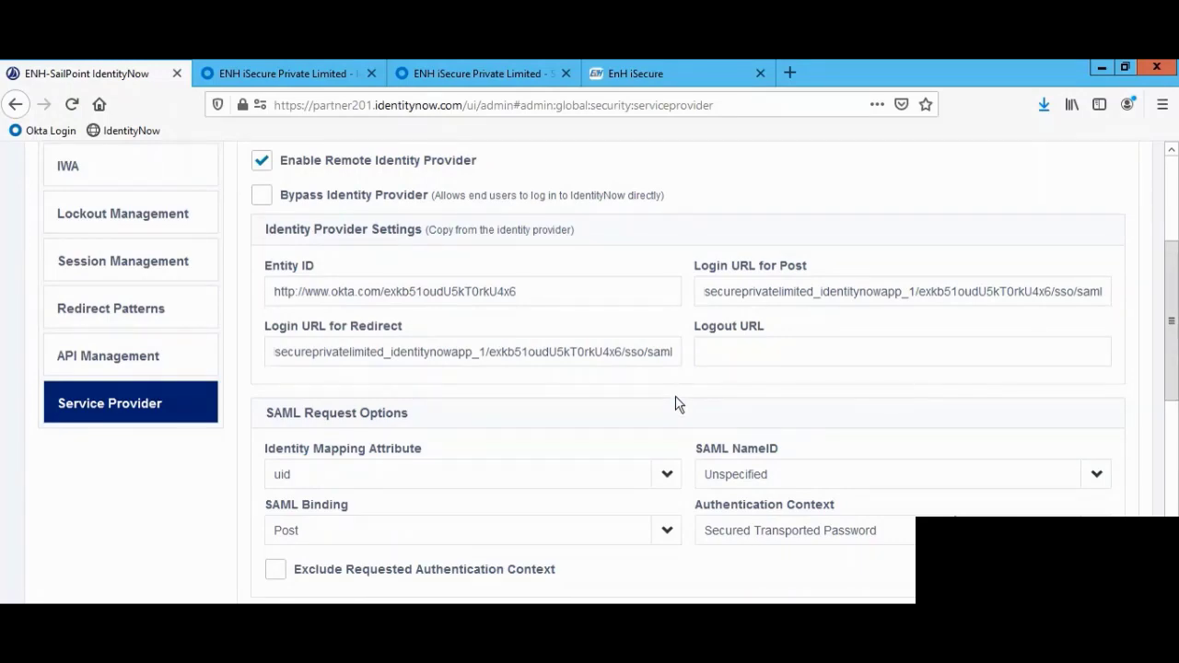
scroll(675, 403, down, 5)
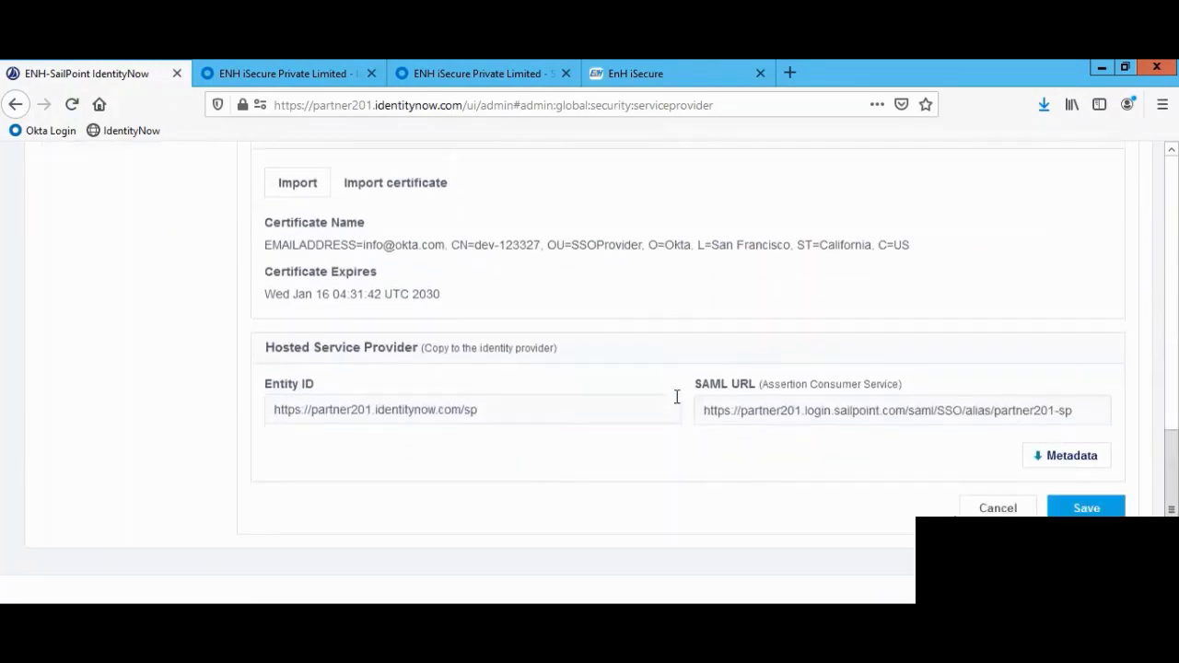
click(1084, 509)
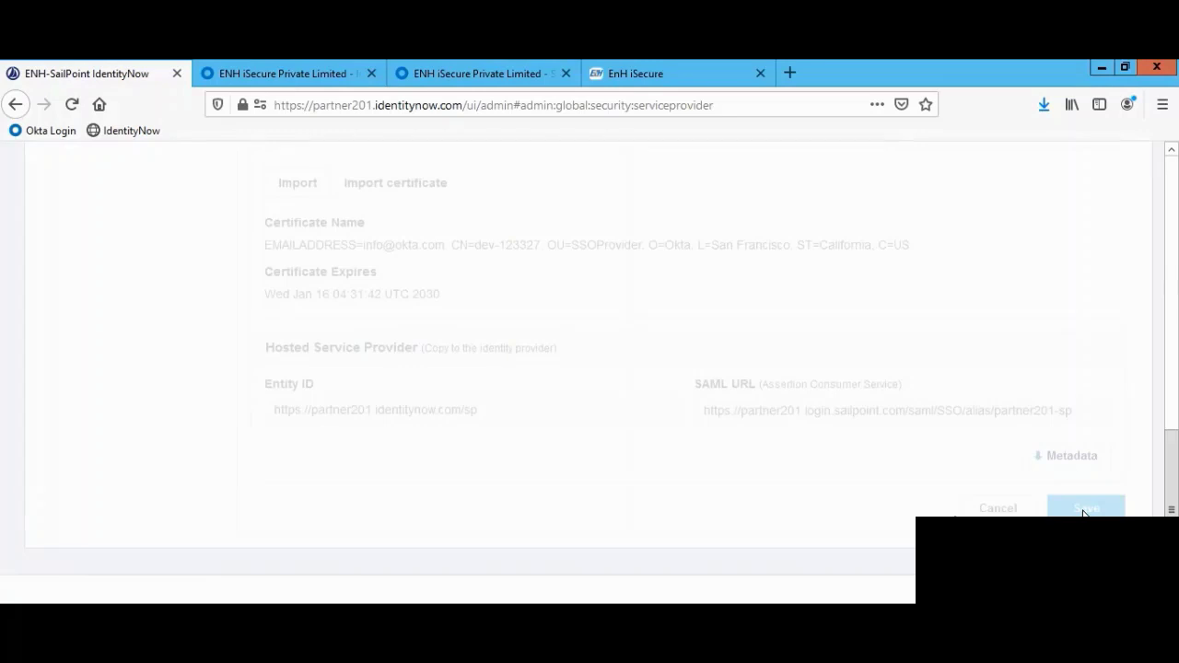
key(ctrl+w)
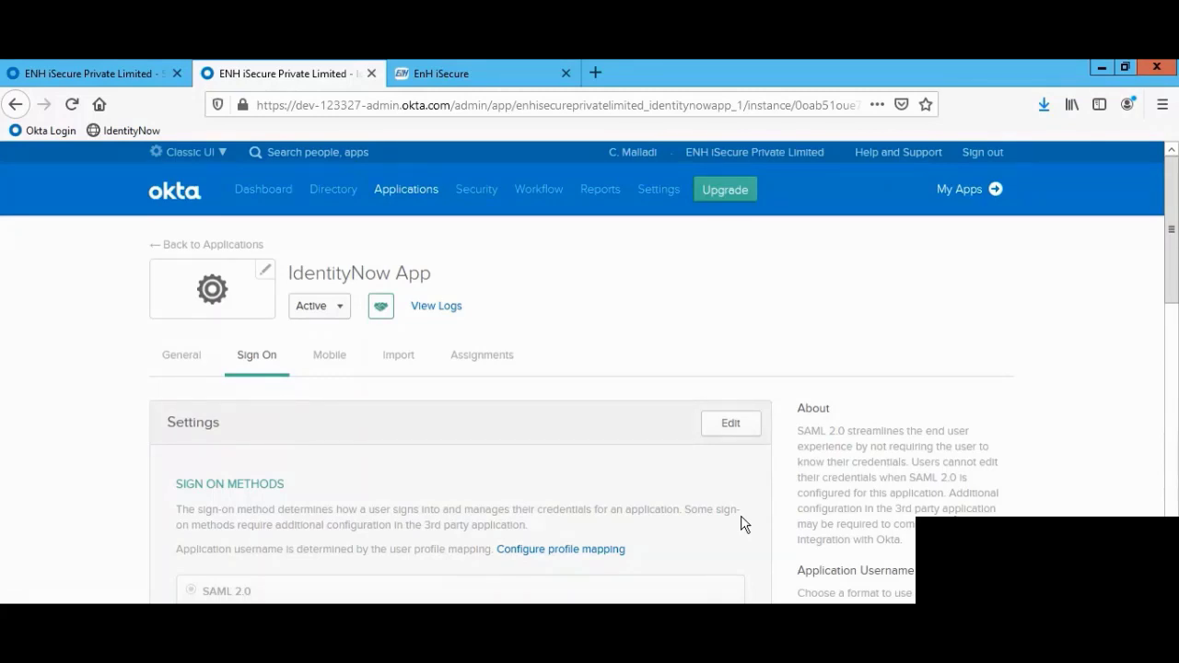
Show the IdentityNow App's Assignments tab in Okta, confirming nobody is assigned yet
click(494, 357)
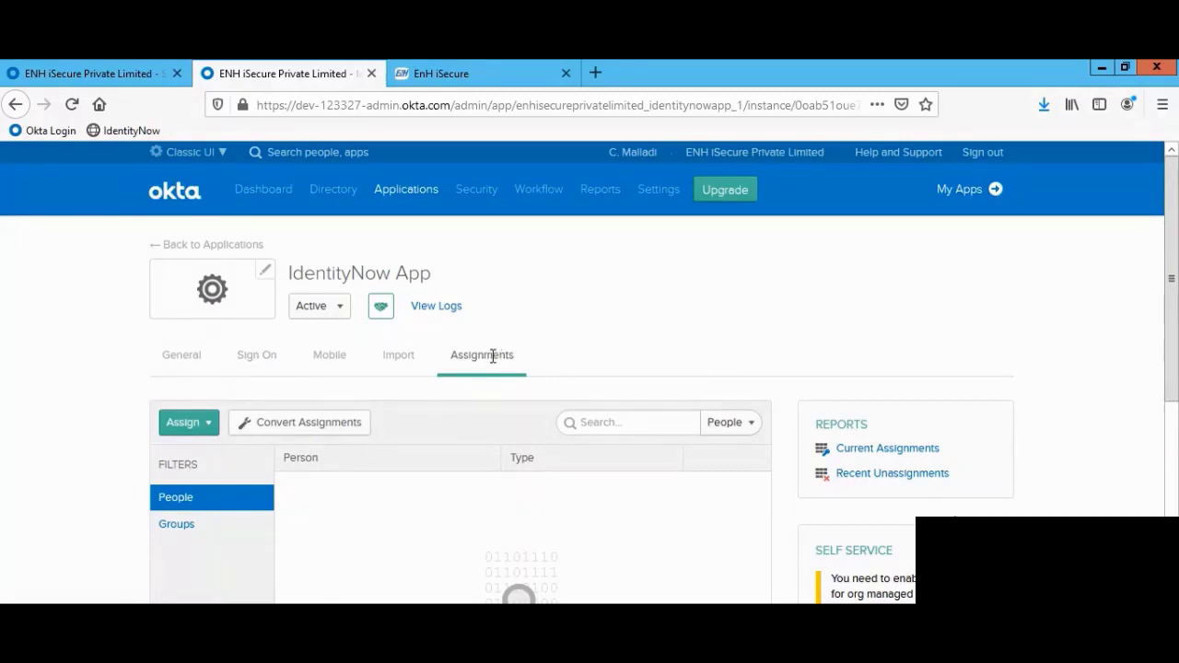
scroll(490, 497, down, 2)
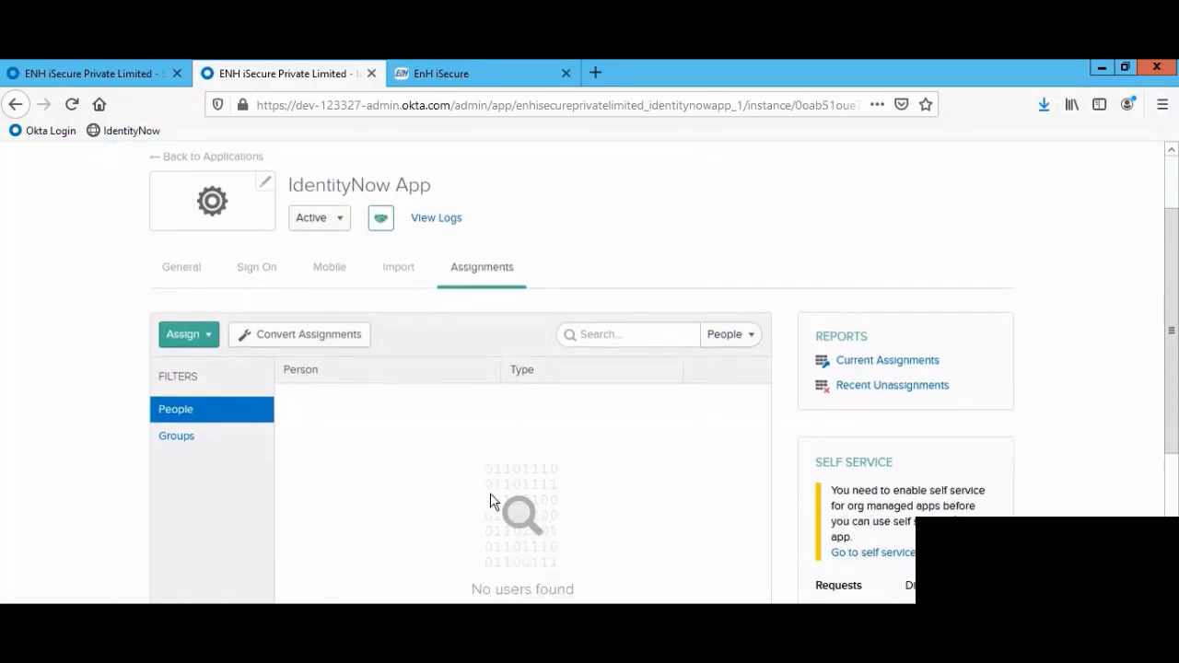
scroll(491, 495, down, 2)
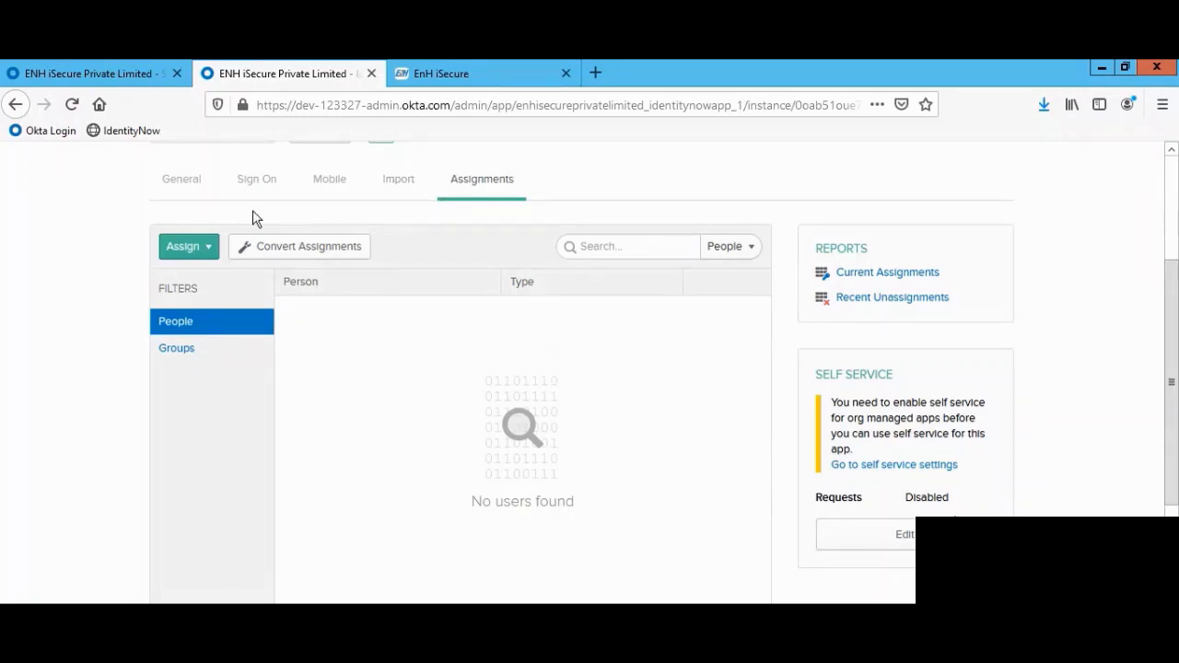
Assign the IdentityNow App to the last listed person, removing the email domain from their app user name
click(179, 264)
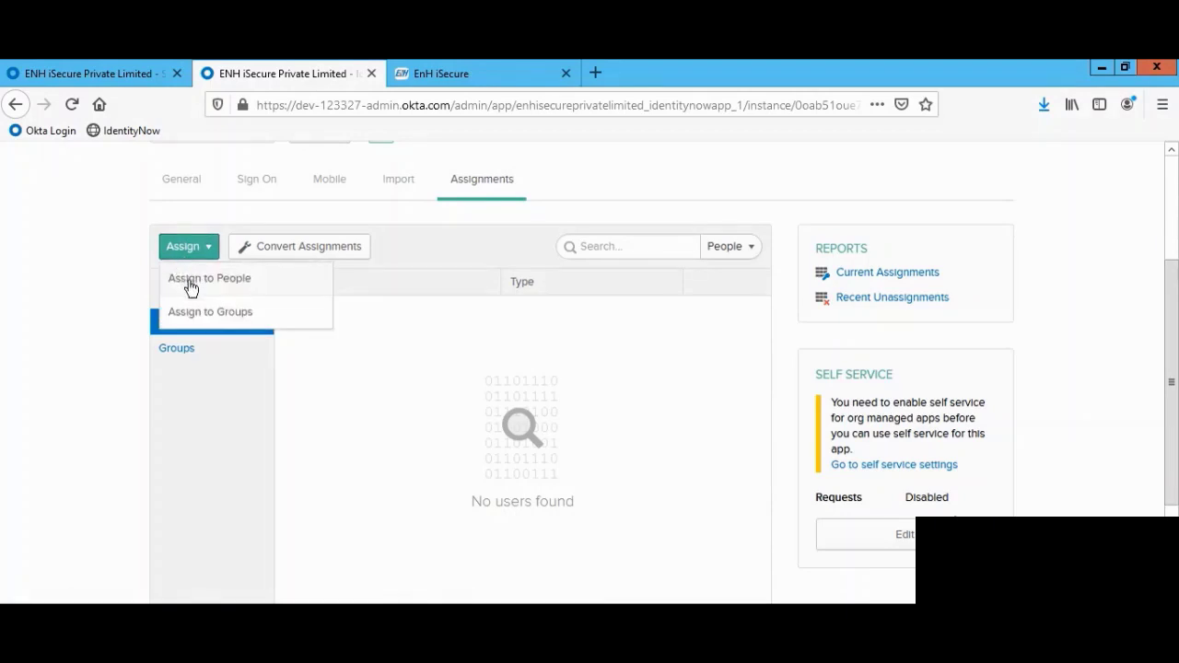
click(190, 280)
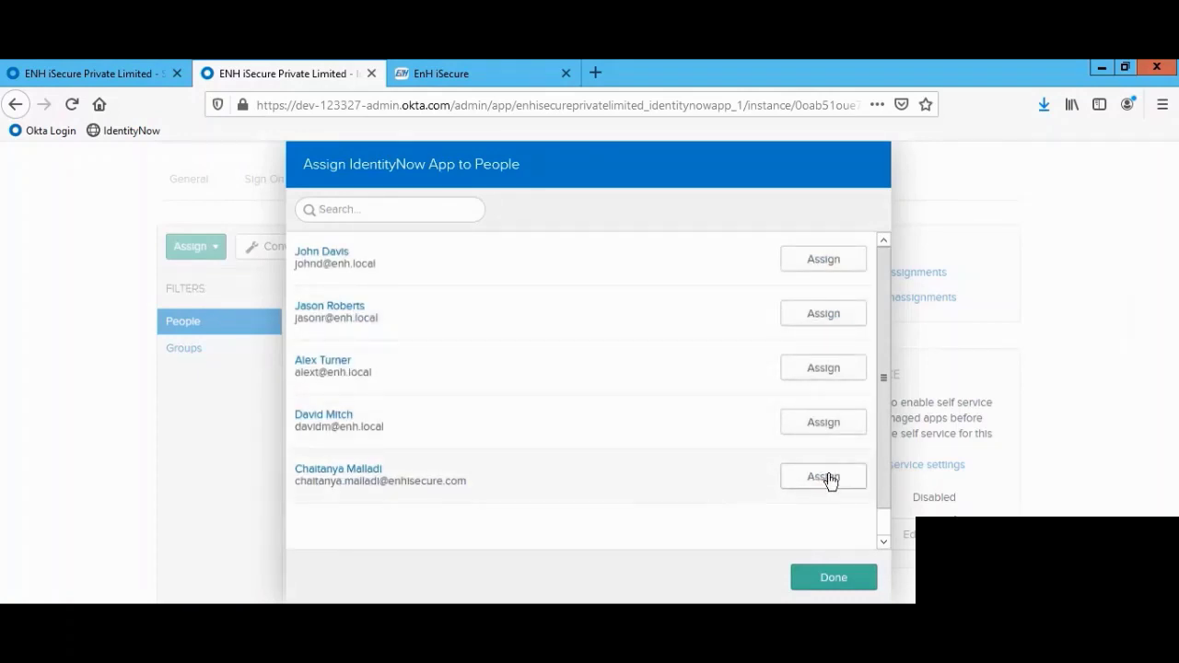
click(823, 477)
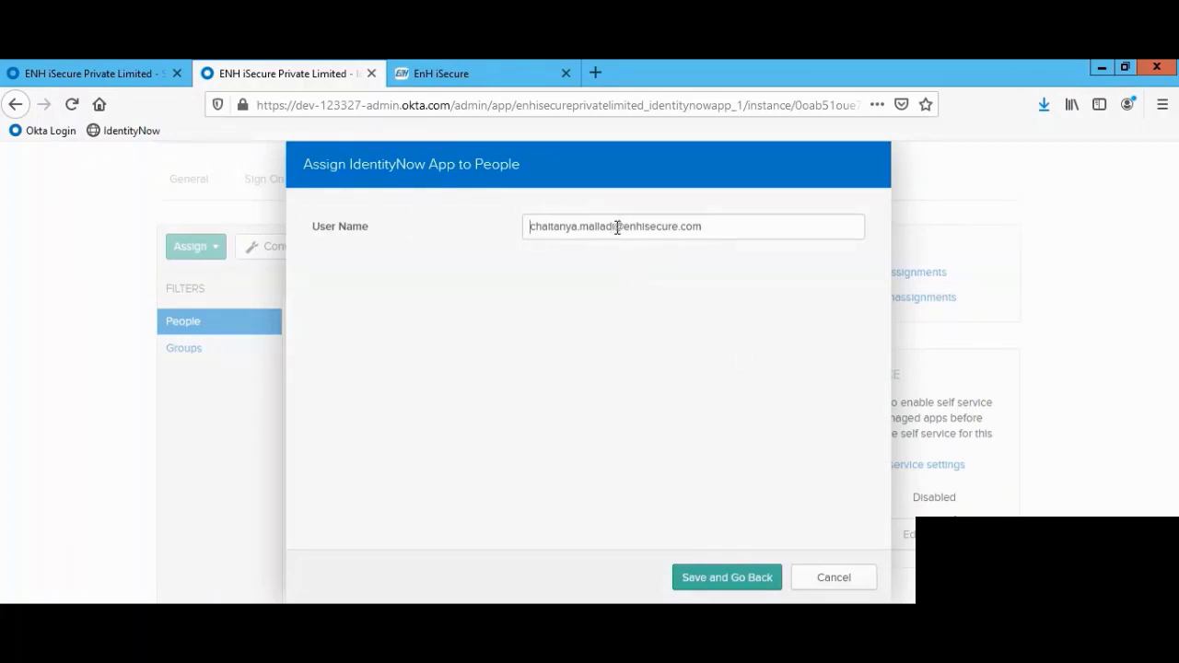
drag(614, 228, 783, 234)
key(BackSpace)
click(717, 578)
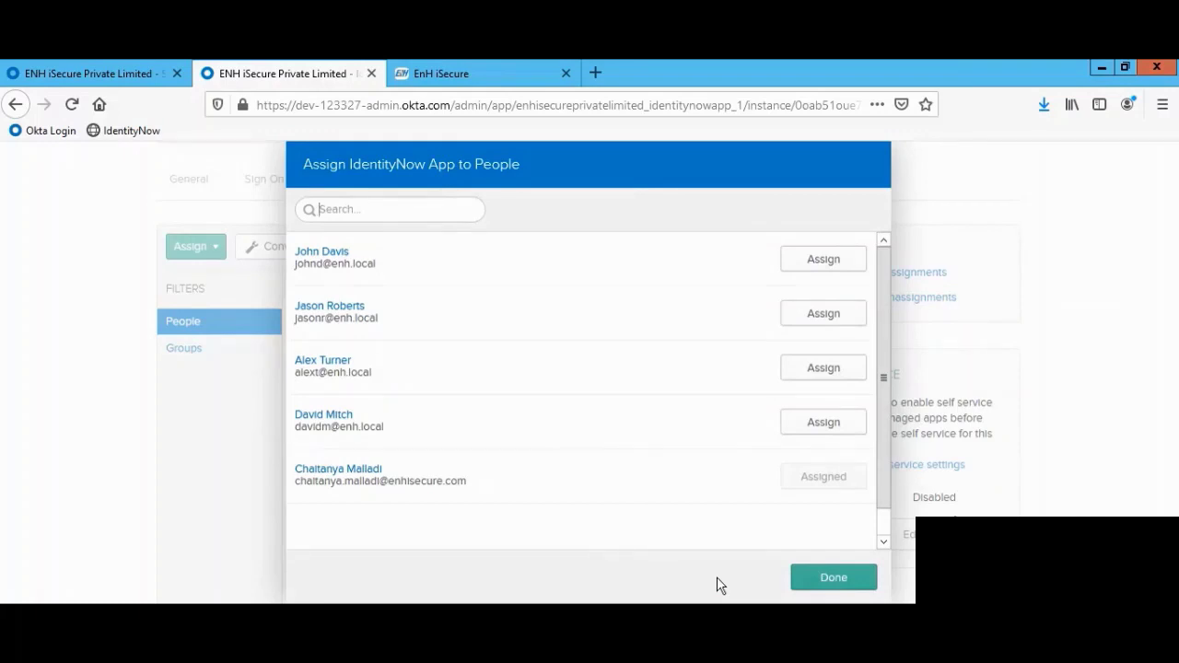
click(865, 592)
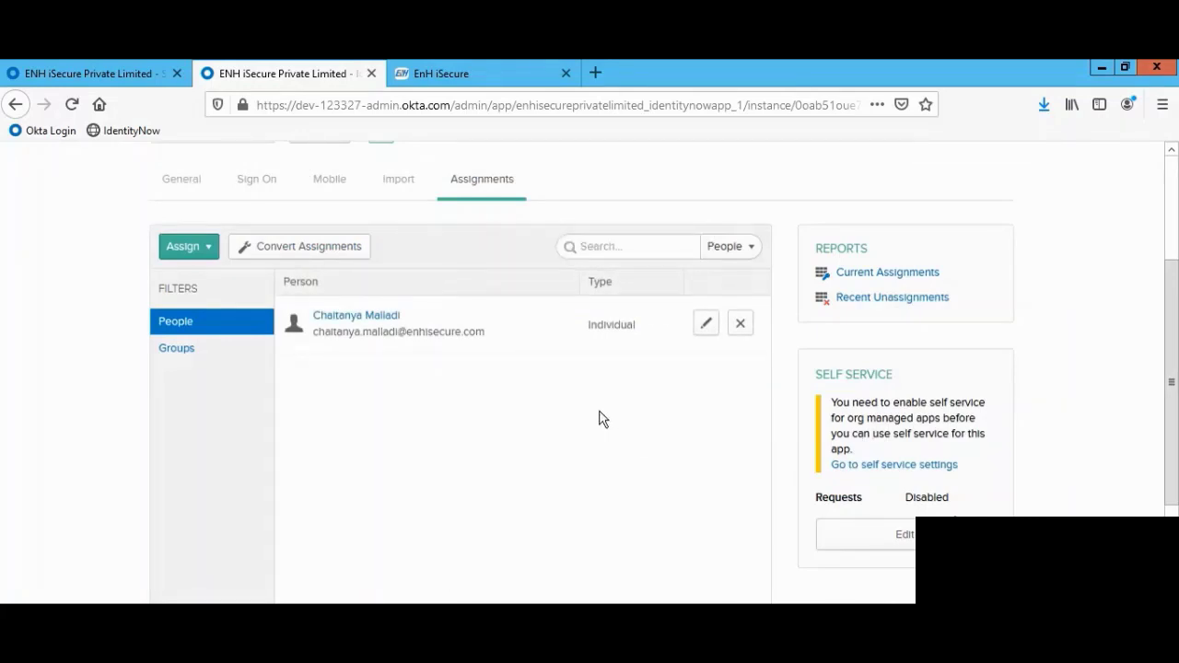
scroll(599, 416, up, 3)
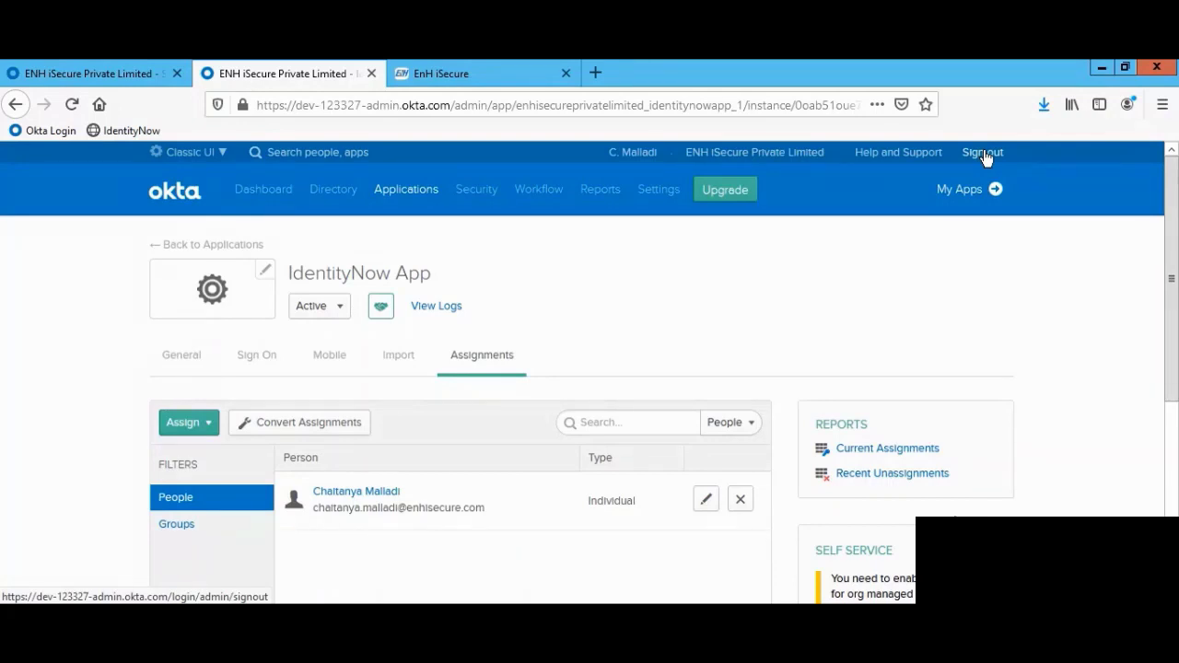
Sign out of the Okta admin console and sign back in with the user's email and password
click(983, 153)
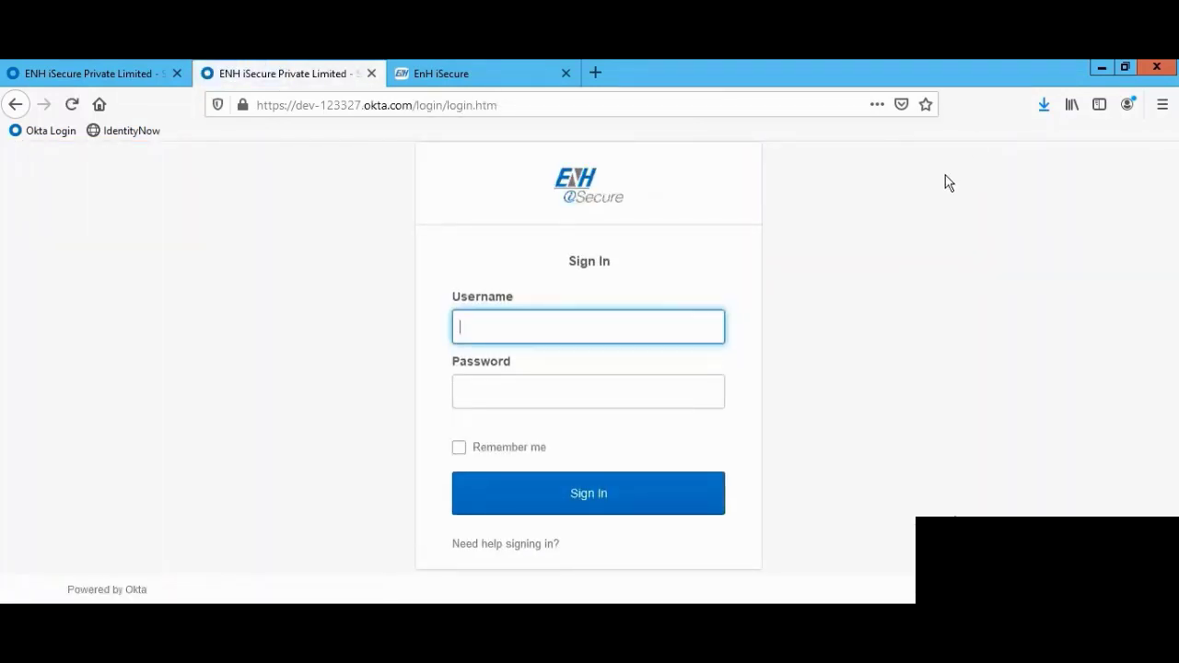
click(177, 76)
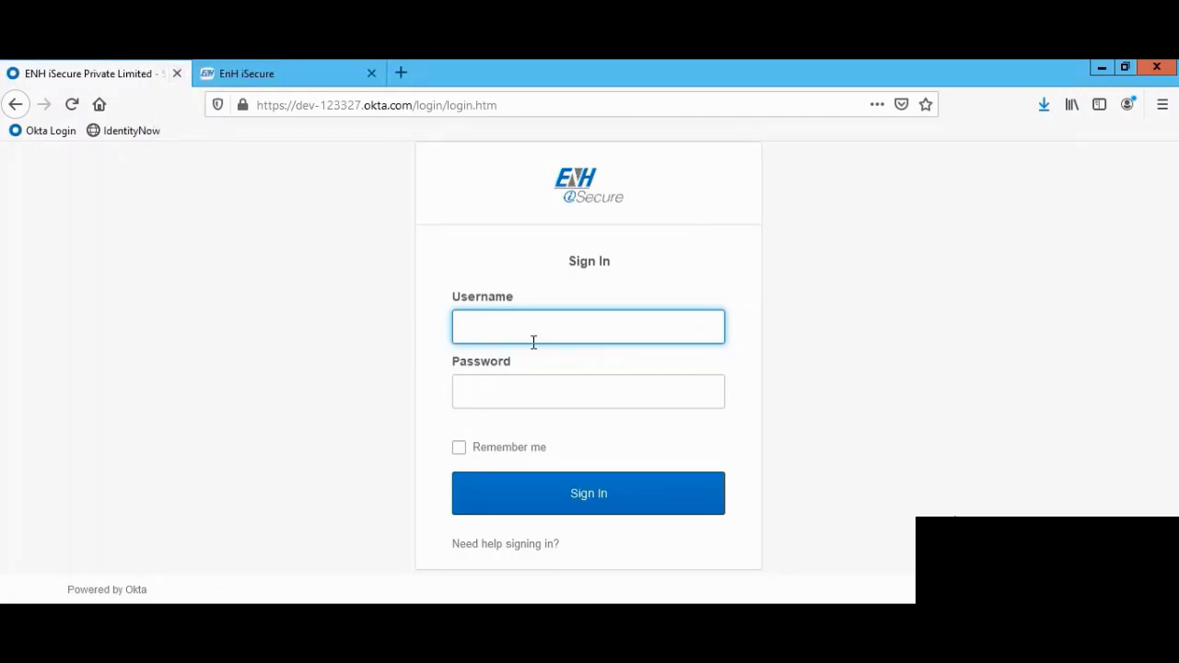
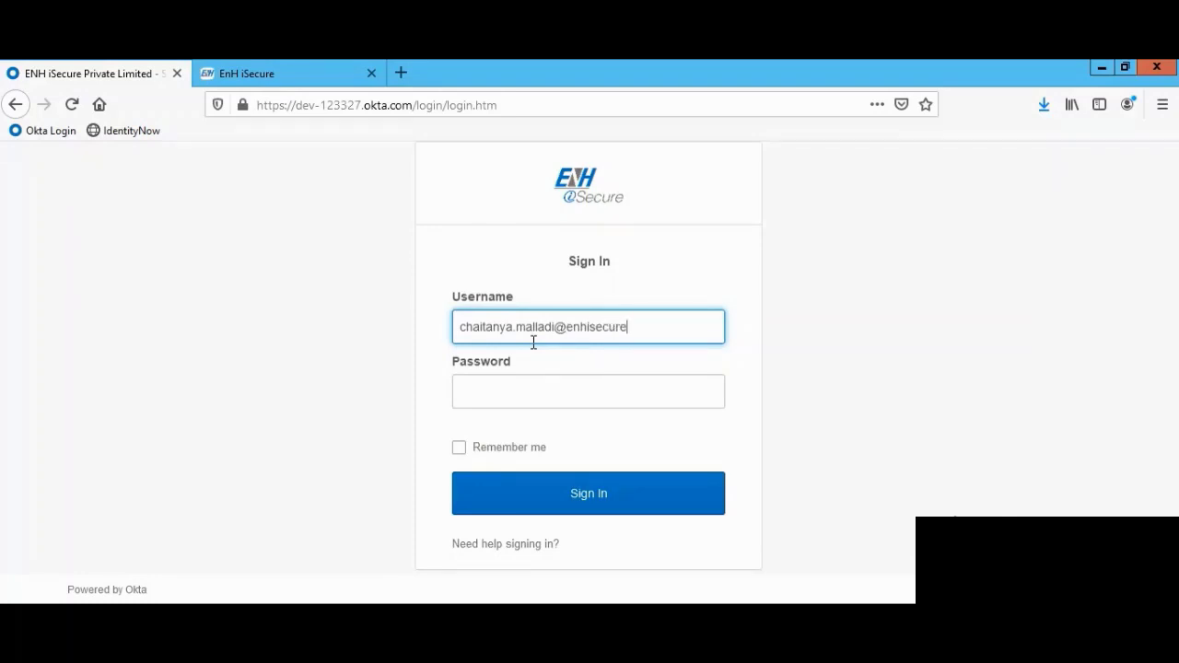
key(Tab)
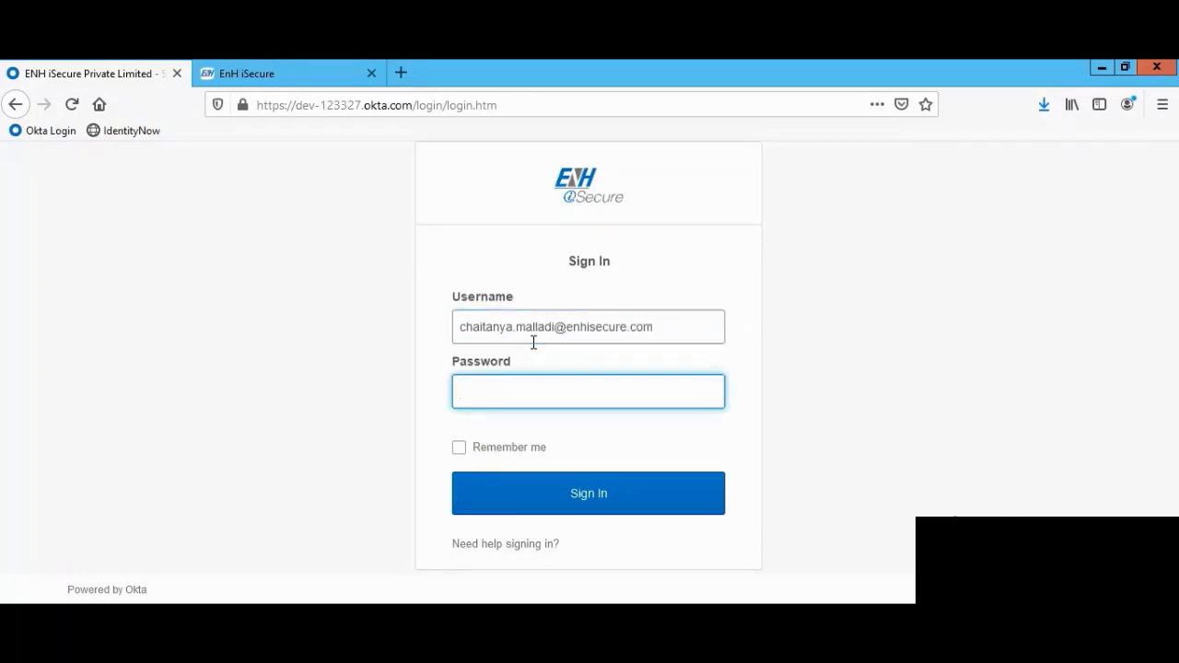
text(*********)
key(Return)
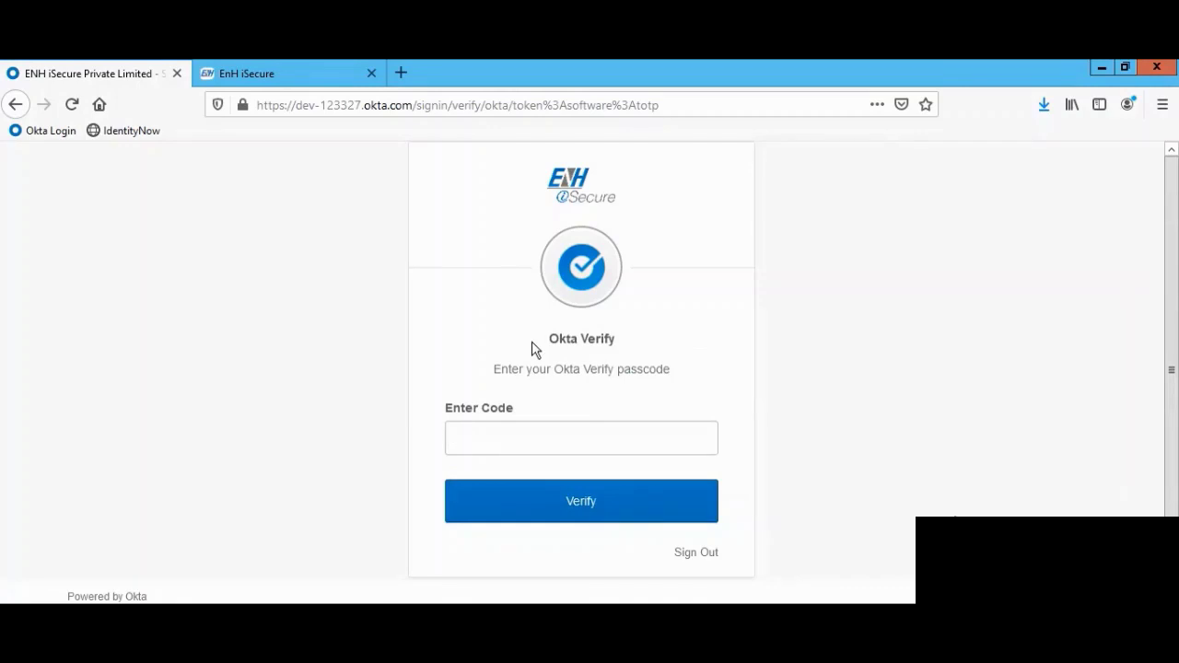
Enter the Okta Verify passcode, dismiss notifications, and launch the IdentityNow App tile
key(Return)
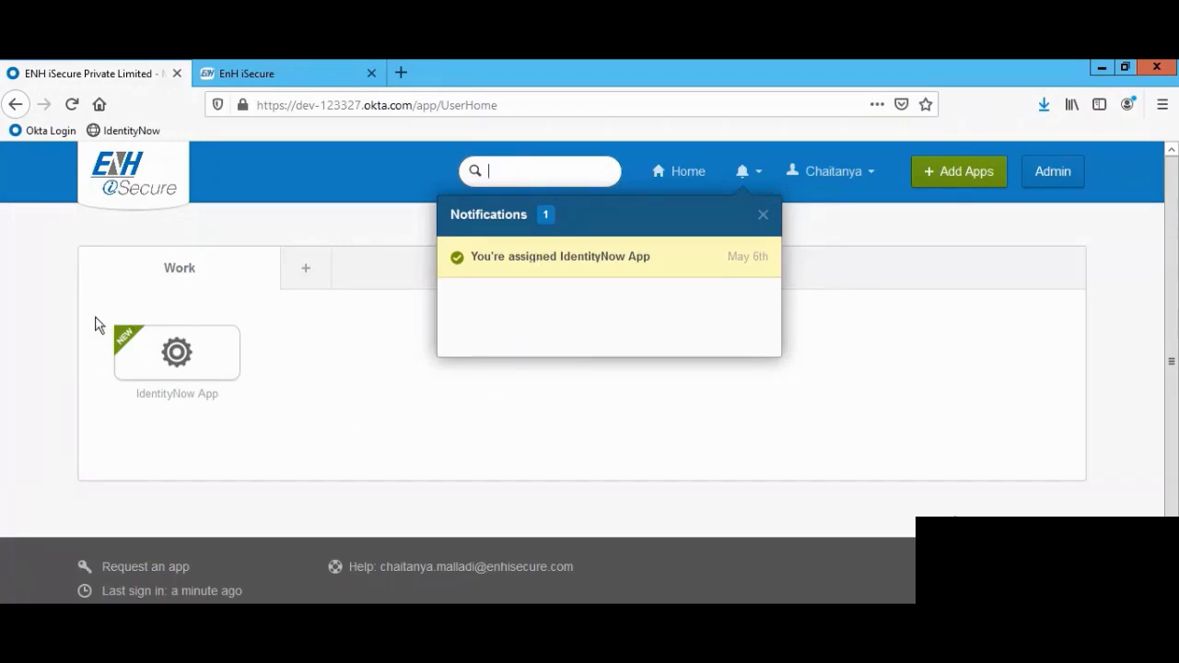
click(764, 216)
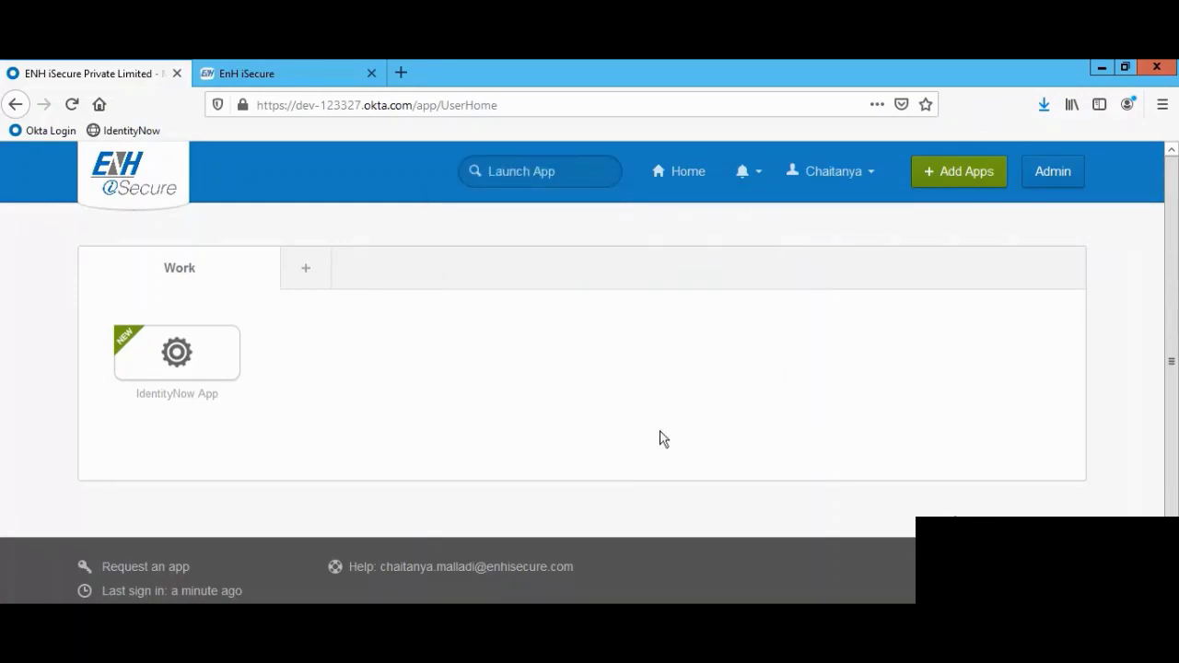
click(206, 377)
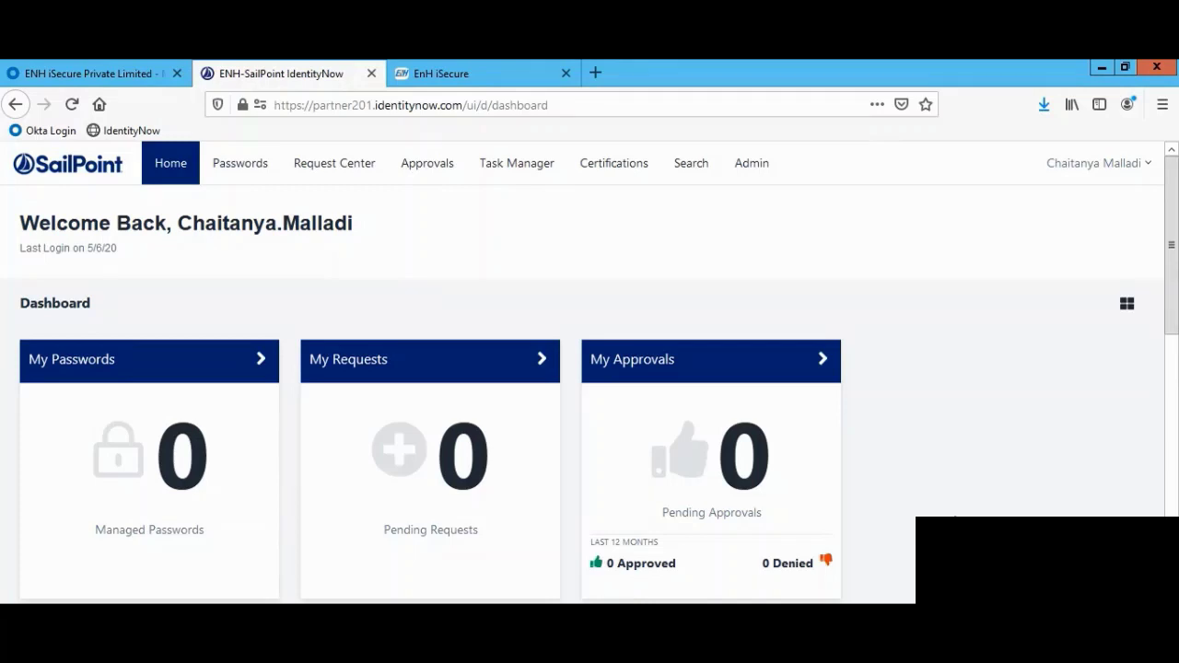
Switch to the Active Directory Users and Computers window showing enh.local's ENHUsers units
key(alt+Tab)
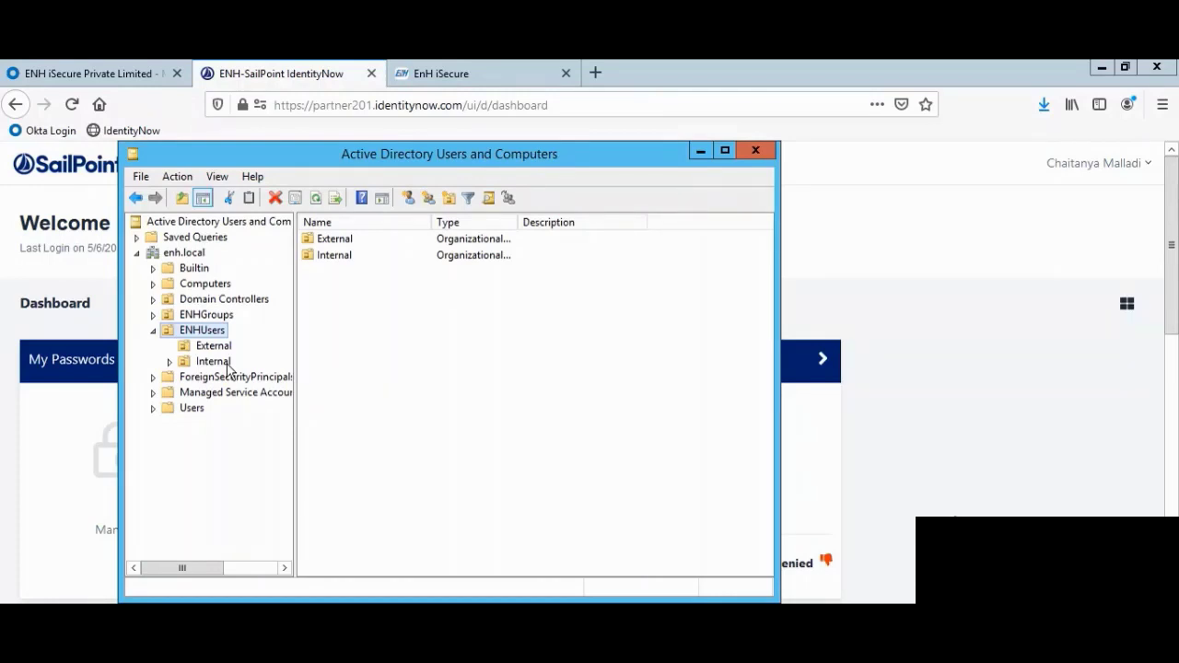
Return to the Okta home tab and start loading the admin console
click(153, 73)
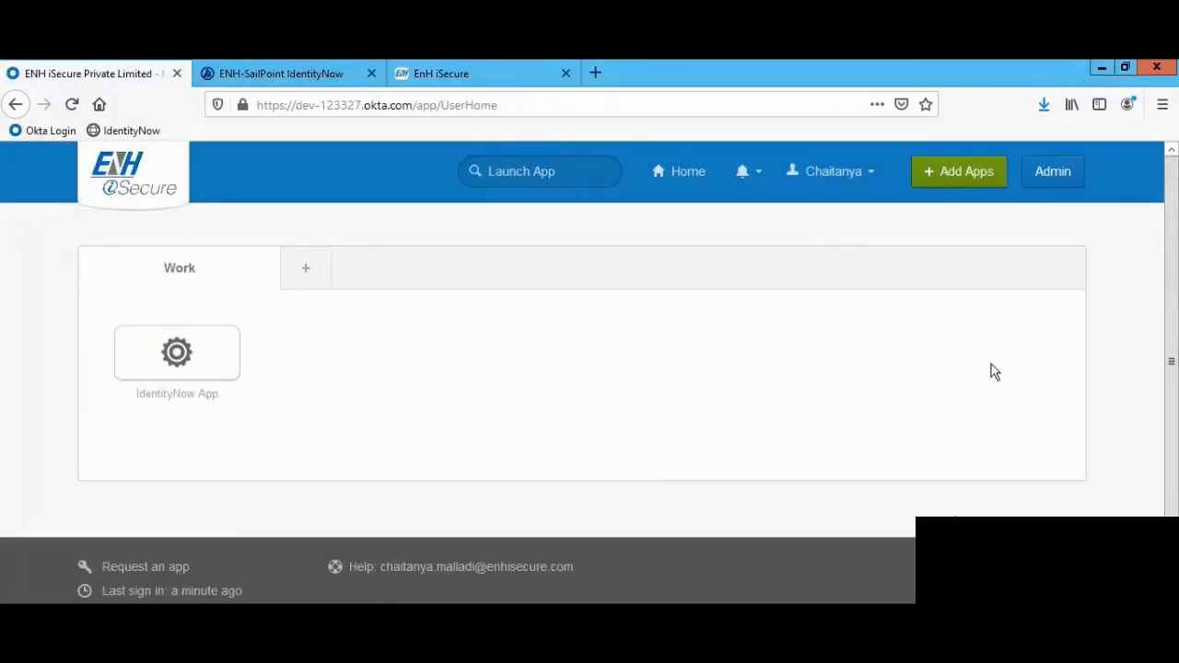
click(1067, 180)
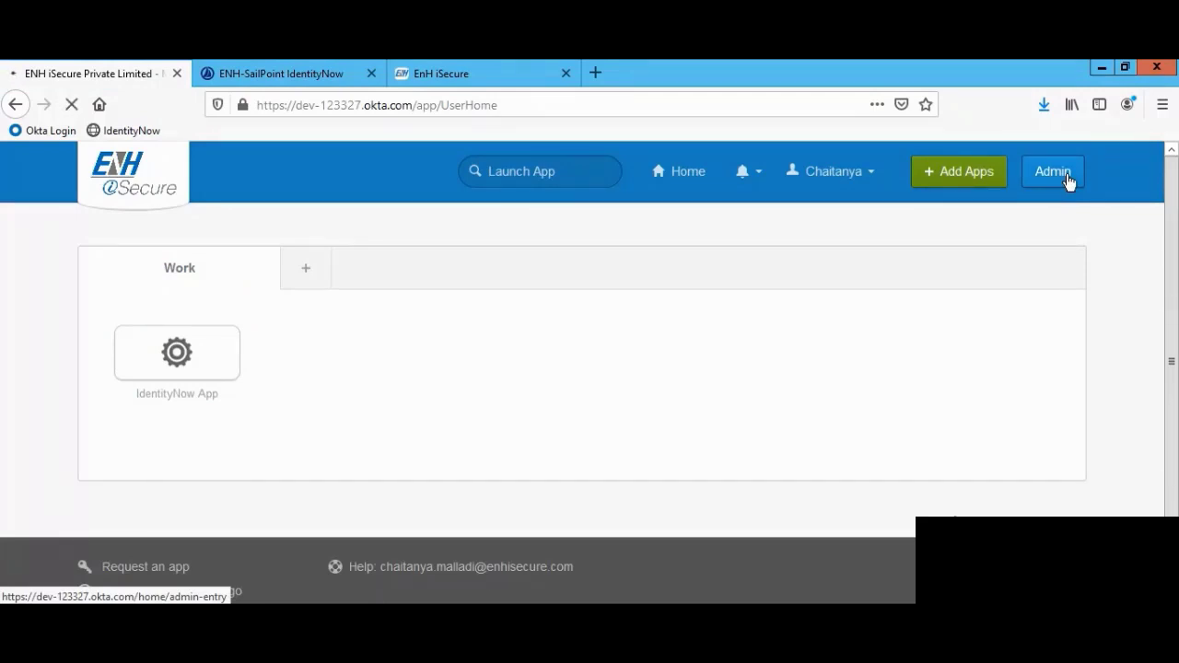
Open the enh.local Active Directory integration's Settings from Directory Integrations, showing agent DC01 healthy
mouse_move(336, 195)
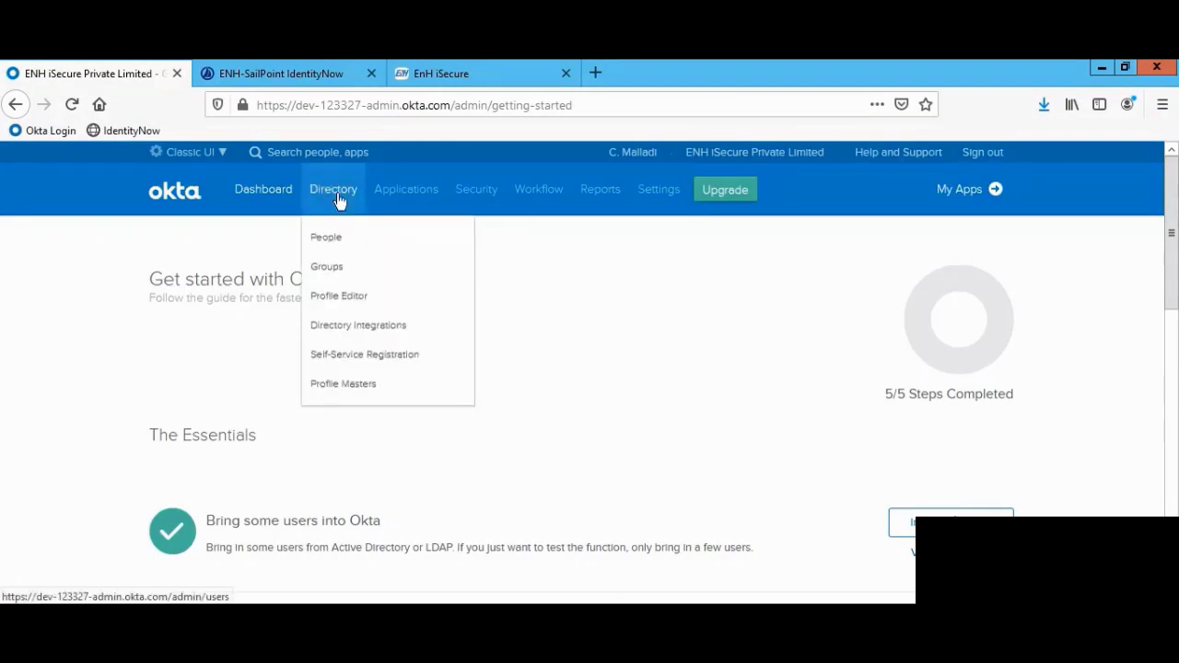
click(379, 335)
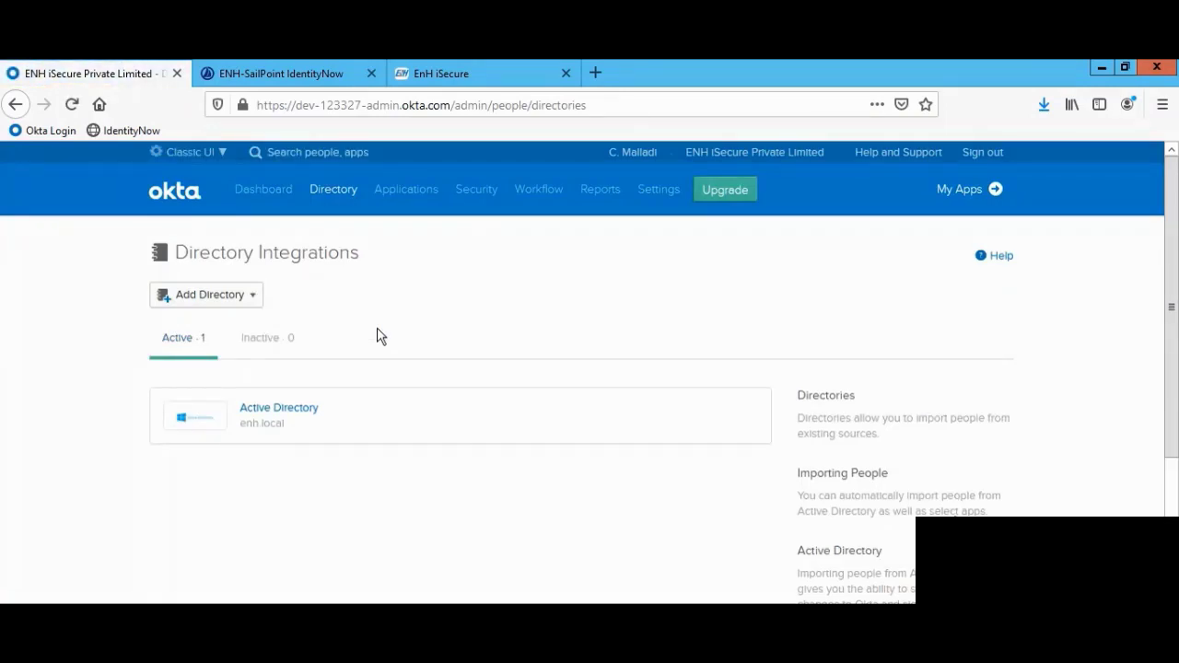
click(309, 415)
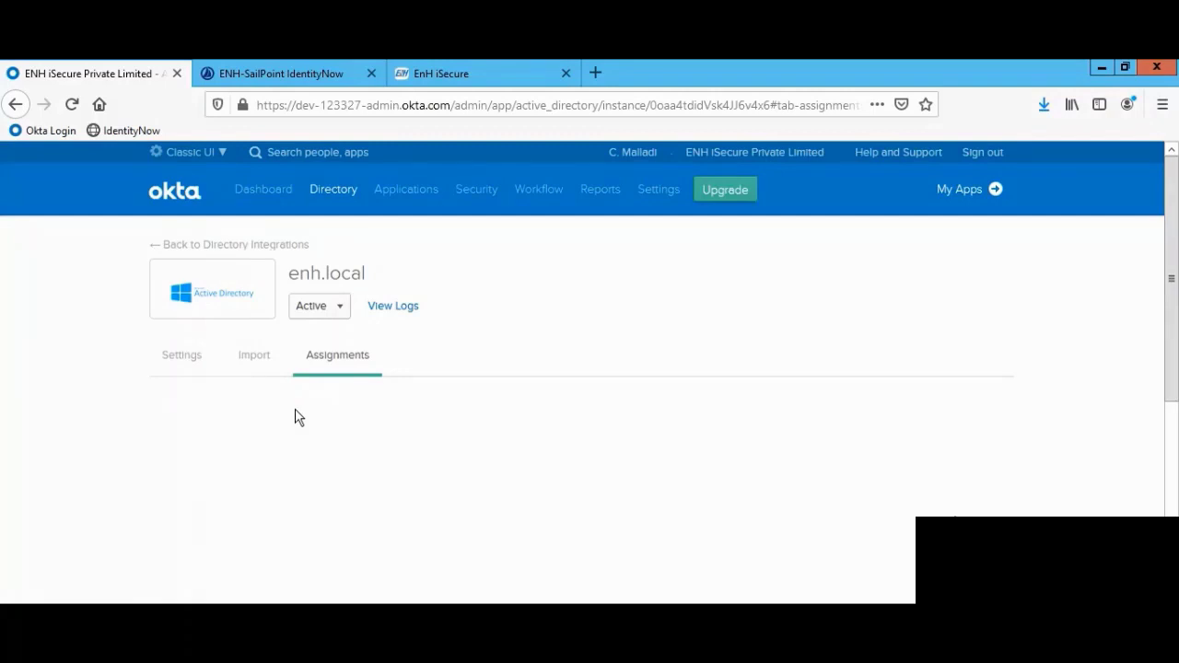
click(186, 368)
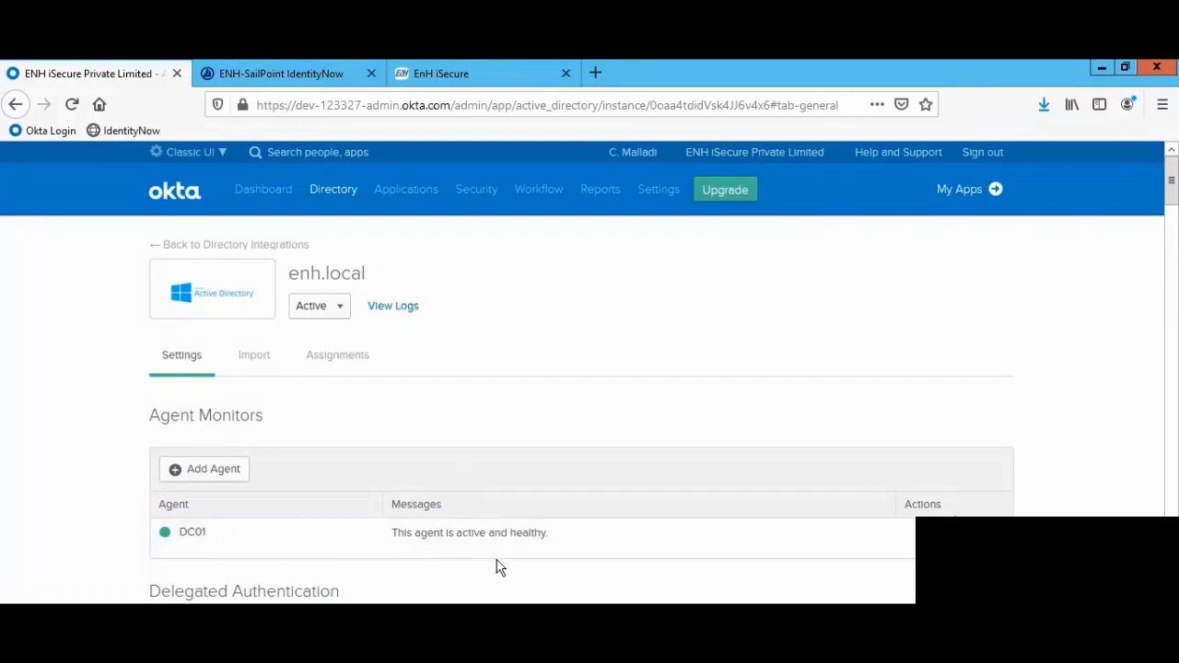
scroll(498, 567, down, 3)
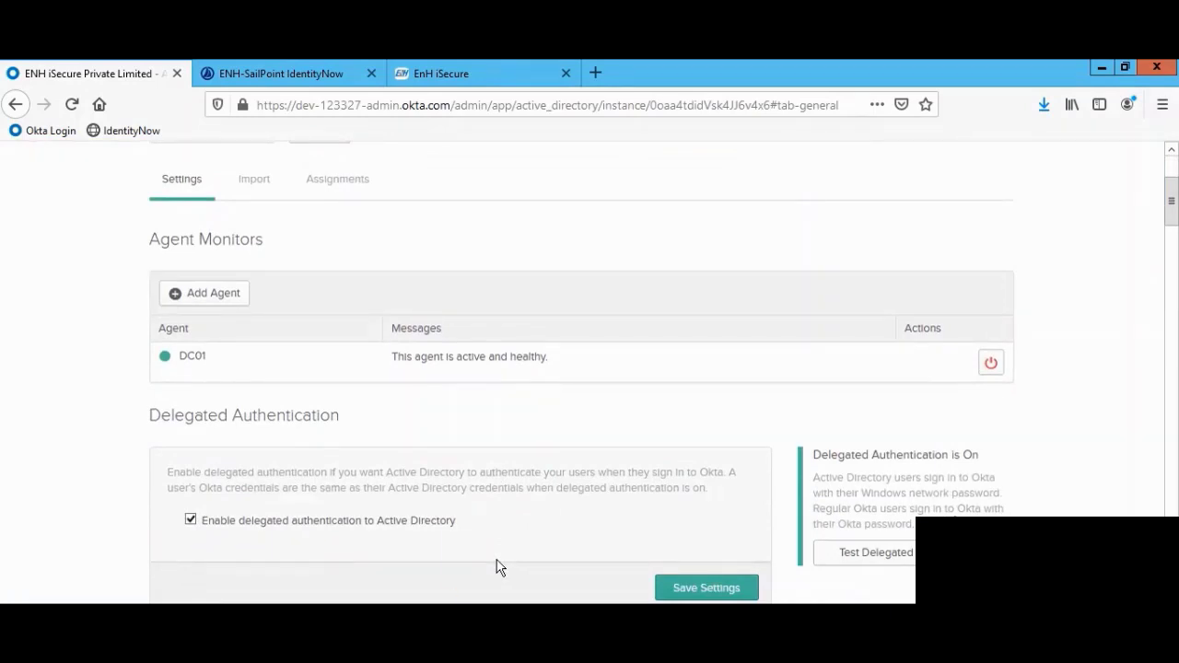
scroll(499, 568, down, 2)
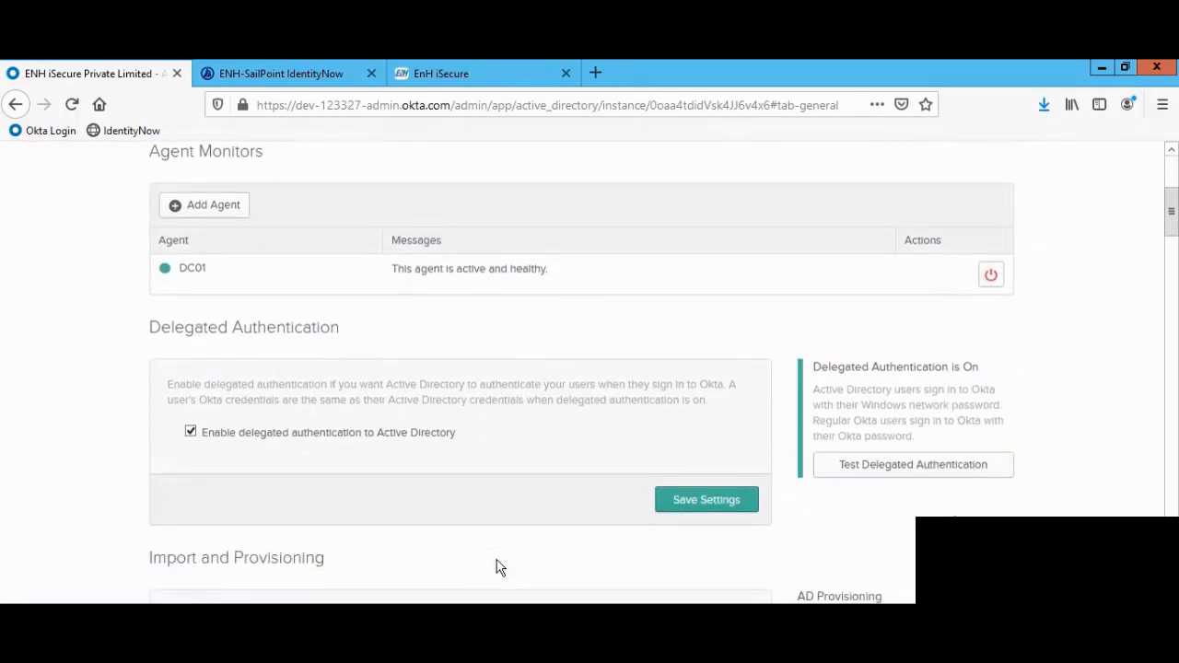
scroll(498, 567, down, 3)
scroll(498, 567, down, 5)
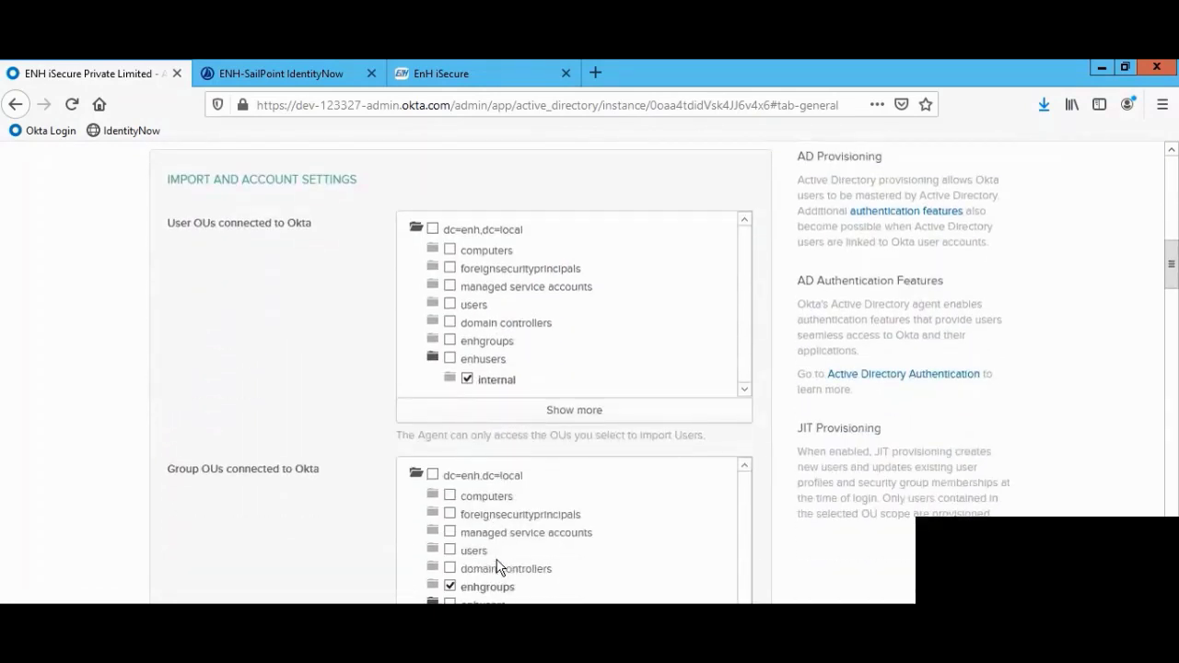
scroll(498, 568, down, 2)
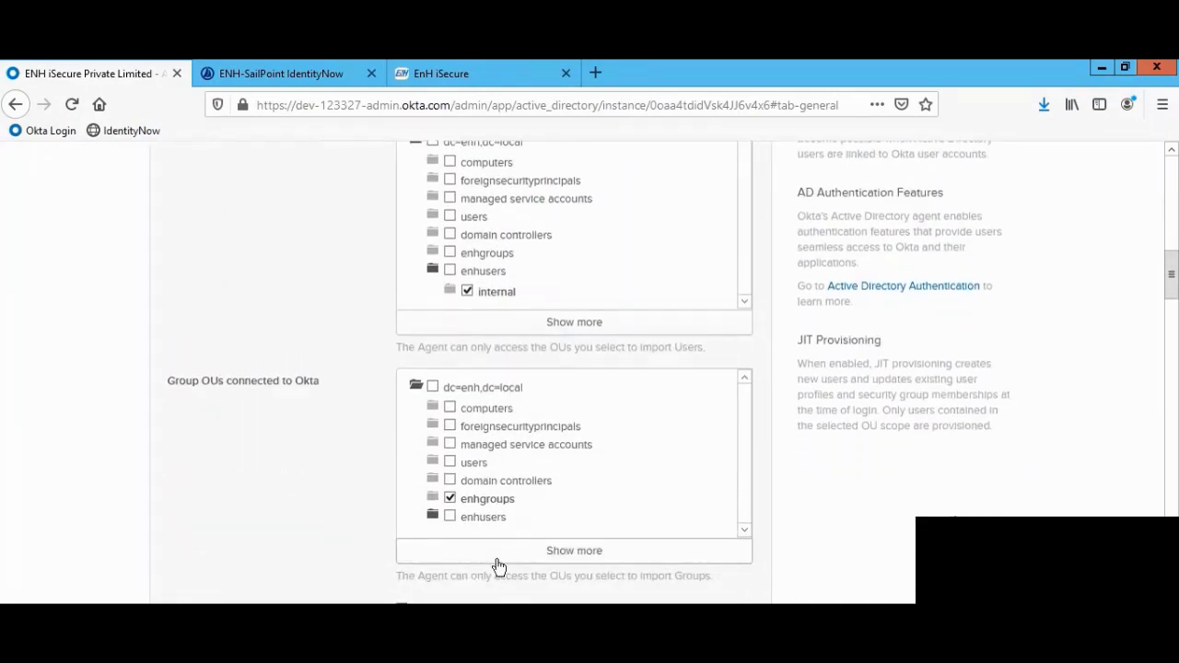
scroll(304, 363, up, 2)
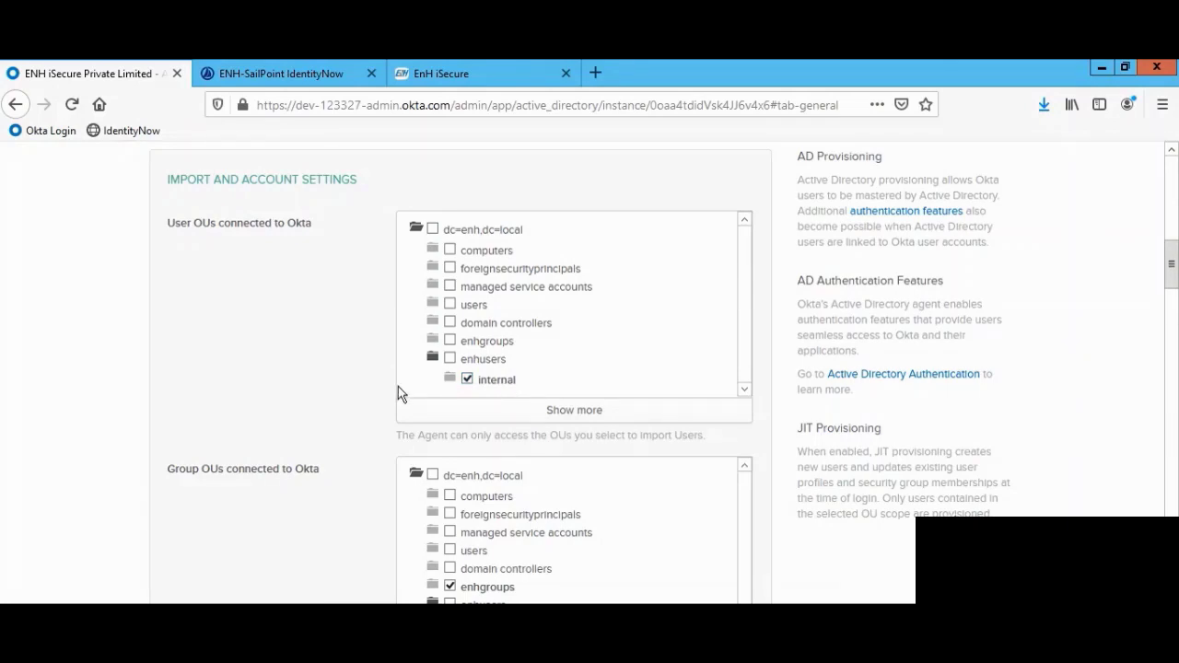
scroll(398, 386, down, 2)
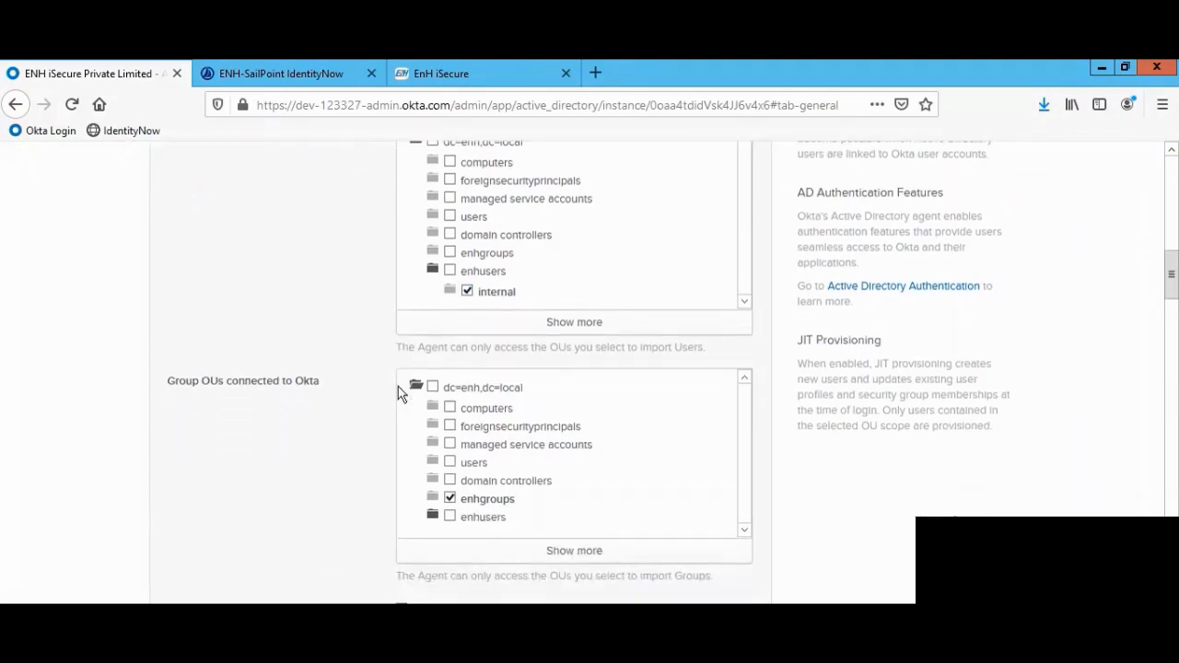
scroll(398, 386, down, 2)
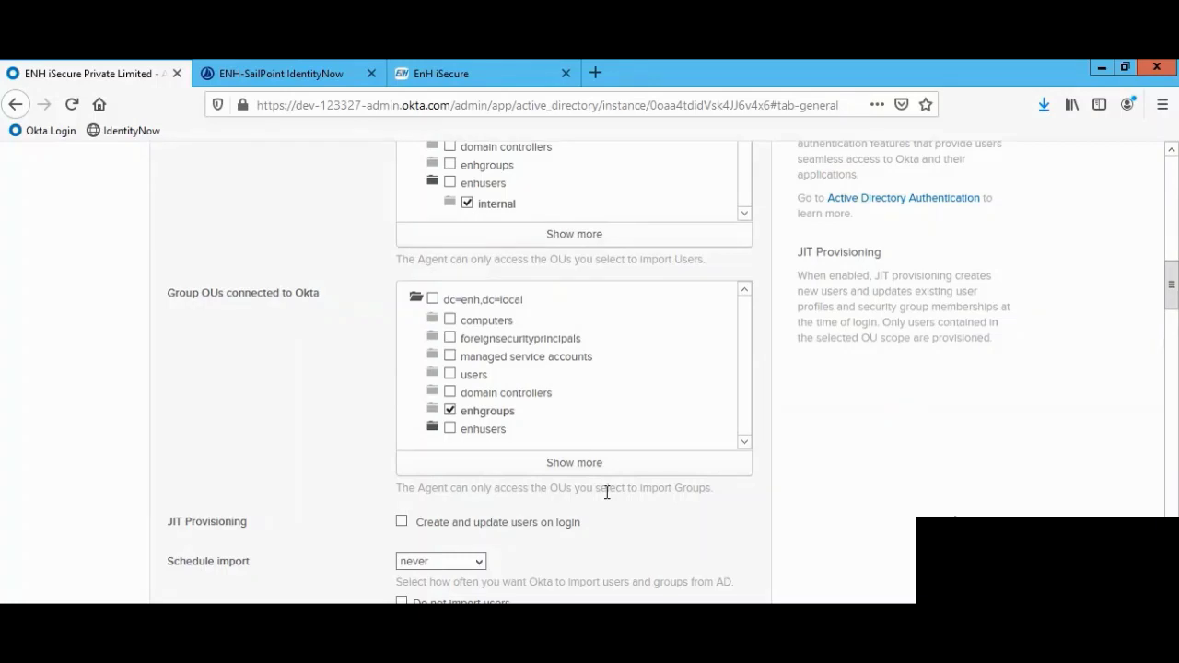
scroll(607, 493, down, 2)
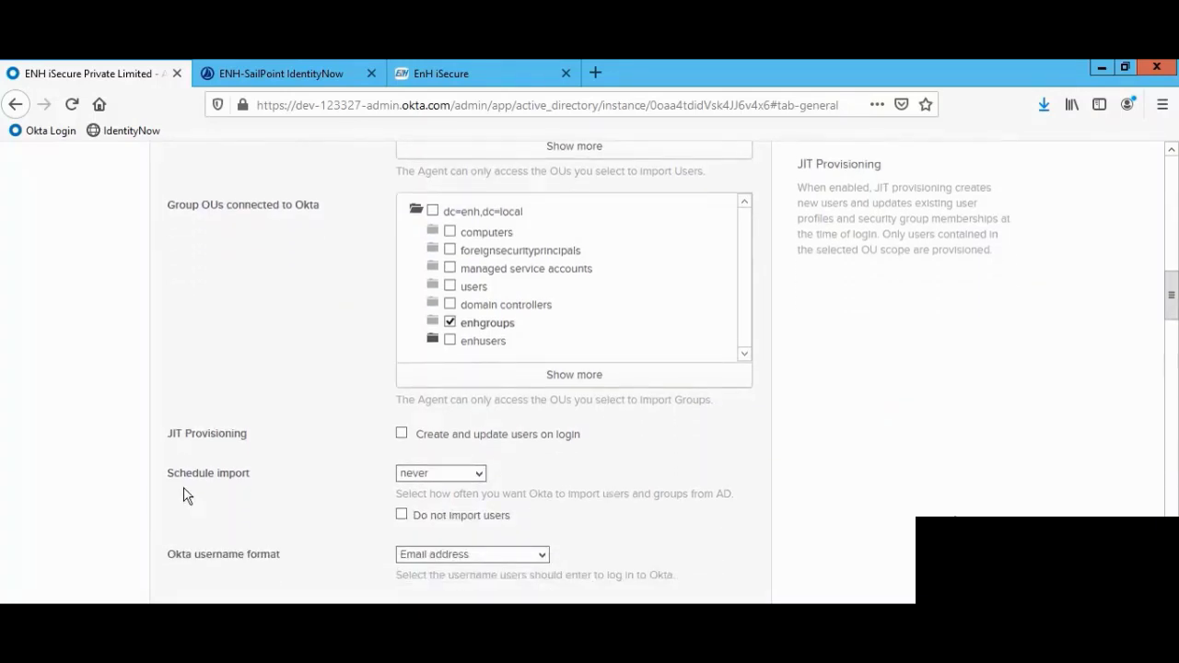
click(479, 474)
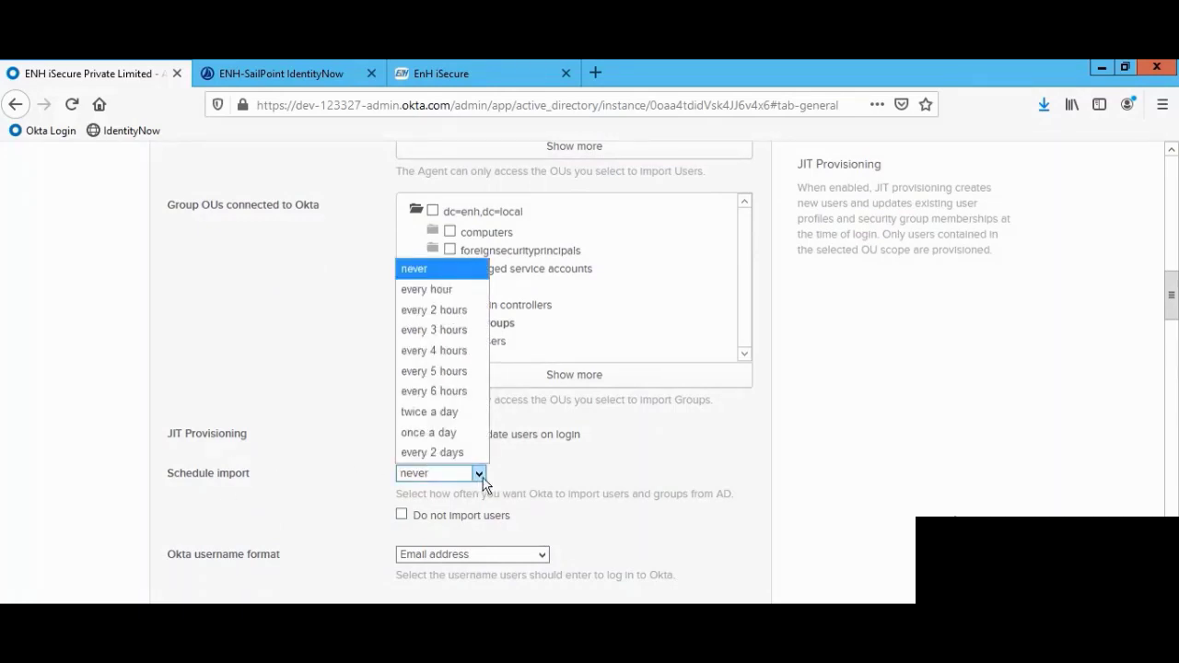
click(543, 481)
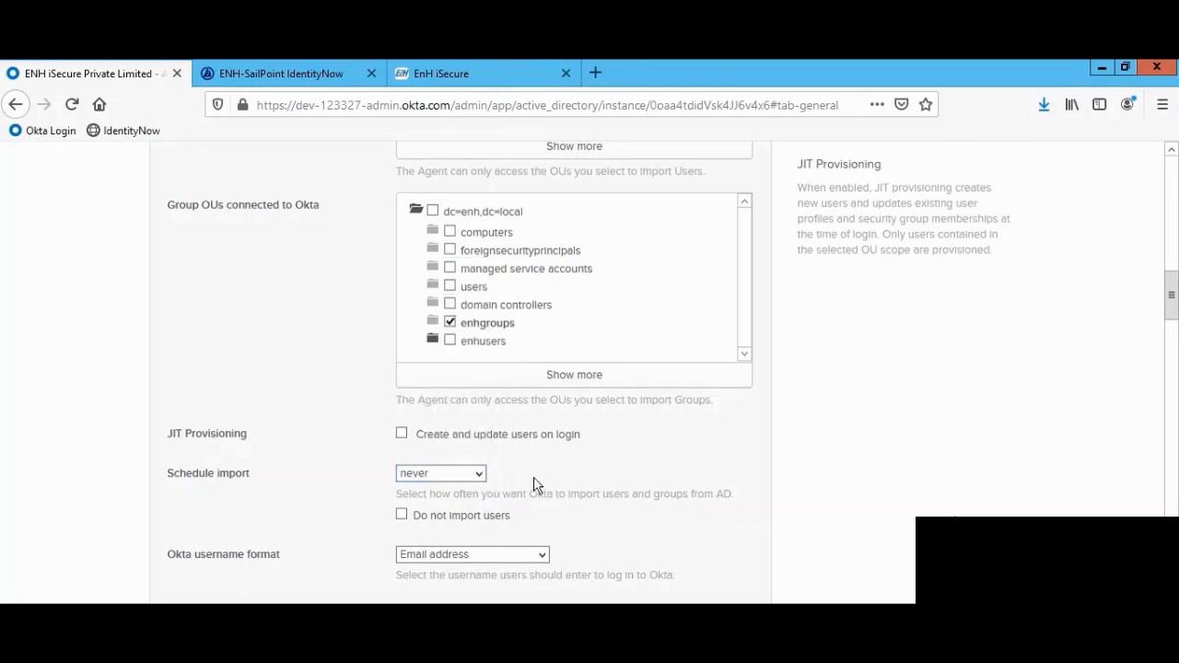
key(Tab)
scroll(559, 488, down, 2)
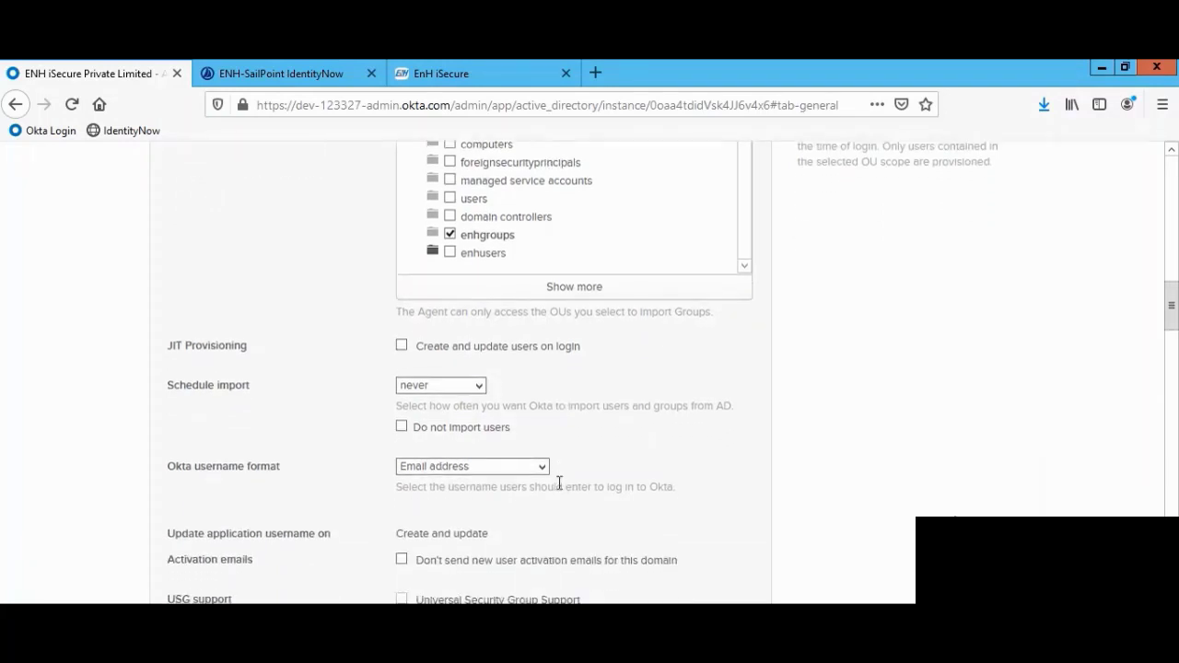
scroll(559, 484, down, 6)
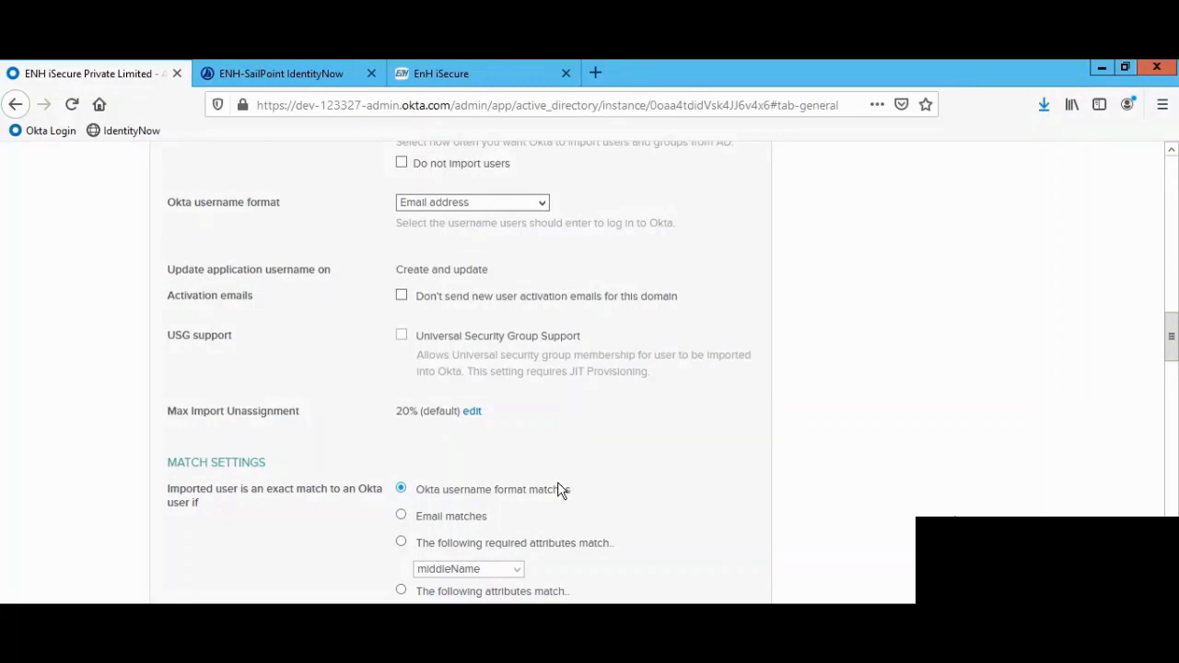
scroll(559, 489, down, 10)
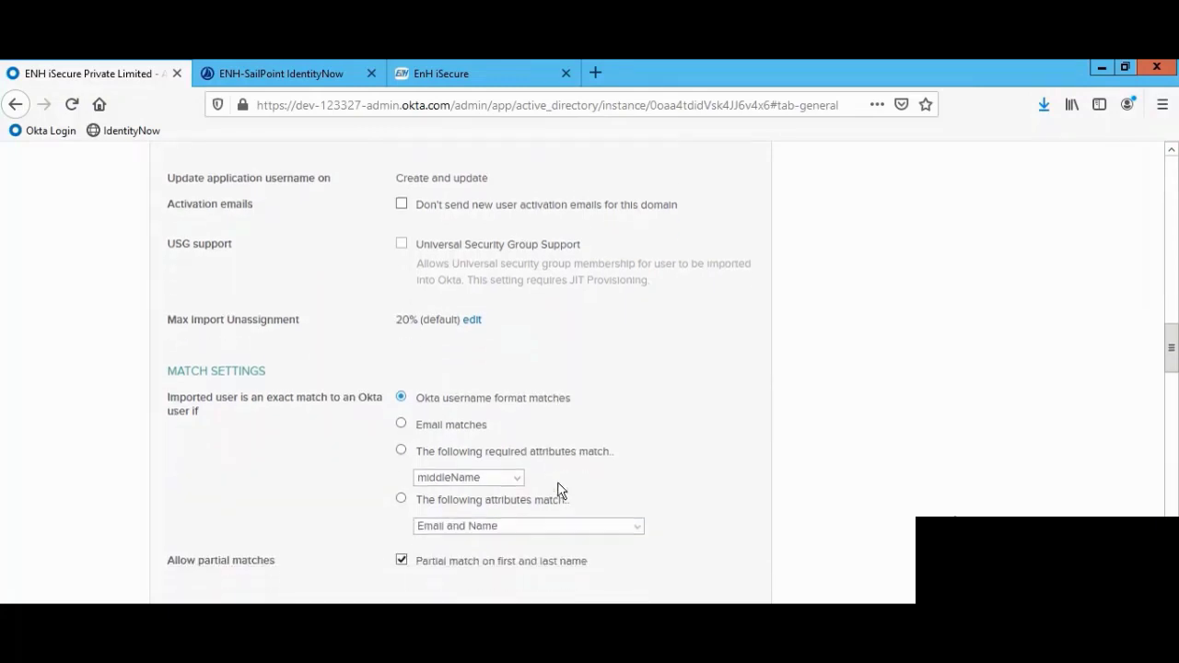
scroll(559, 487, down, 15)
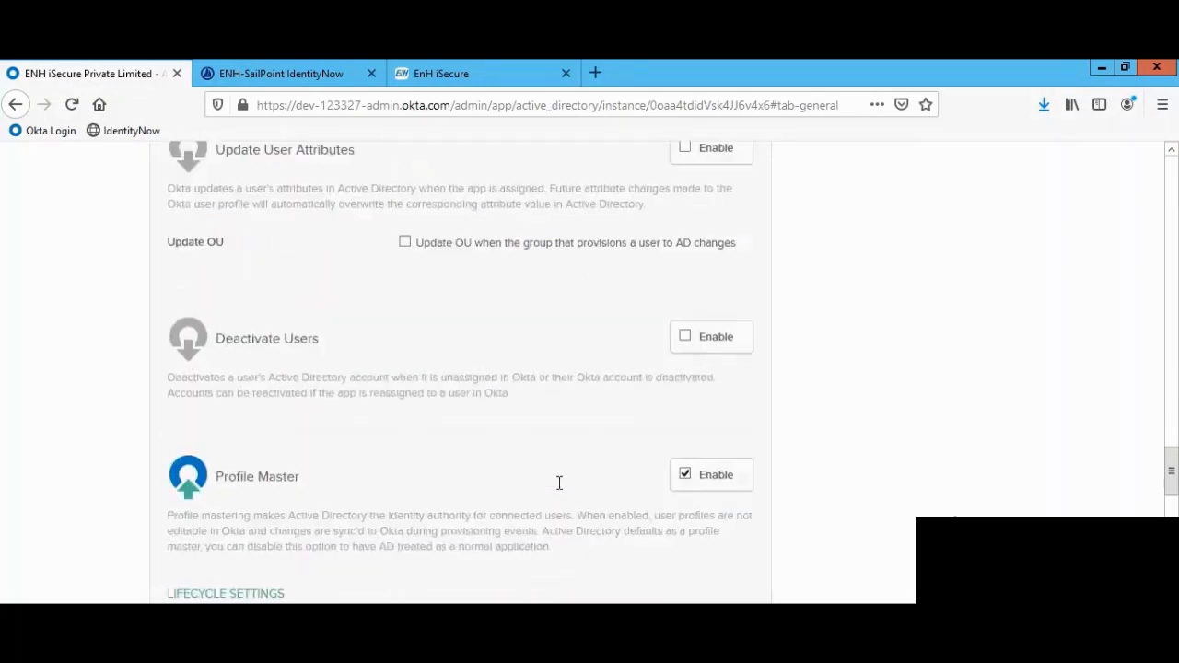
scroll(561, 489, down, 3)
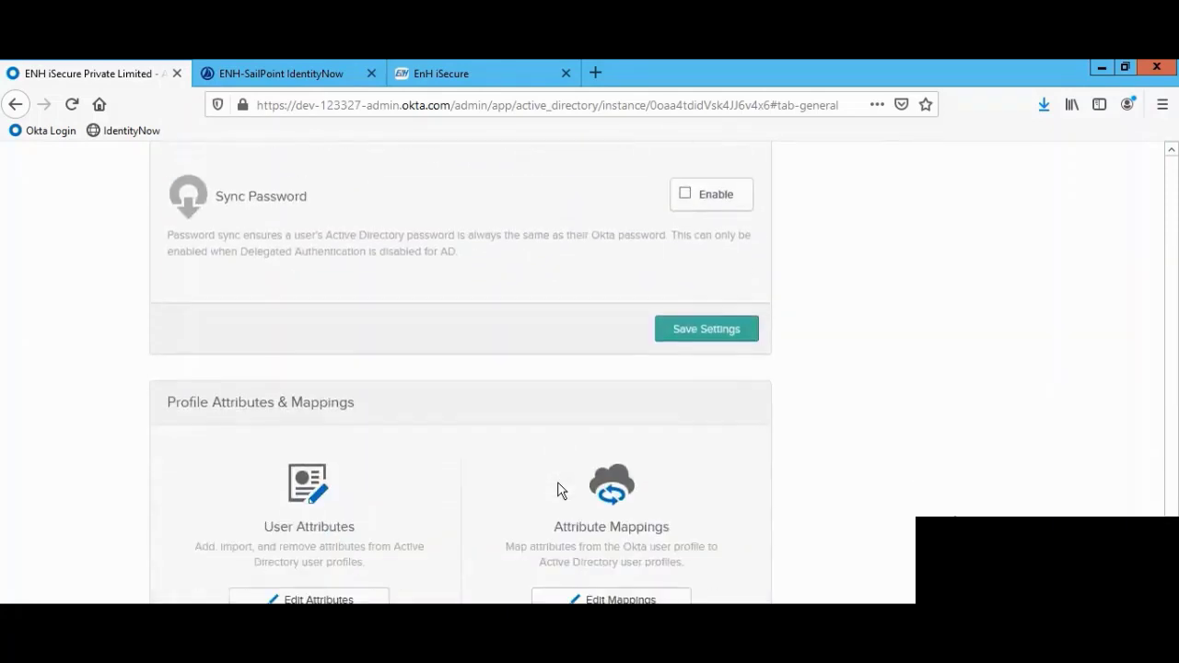
scroll(559, 489, down, 3)
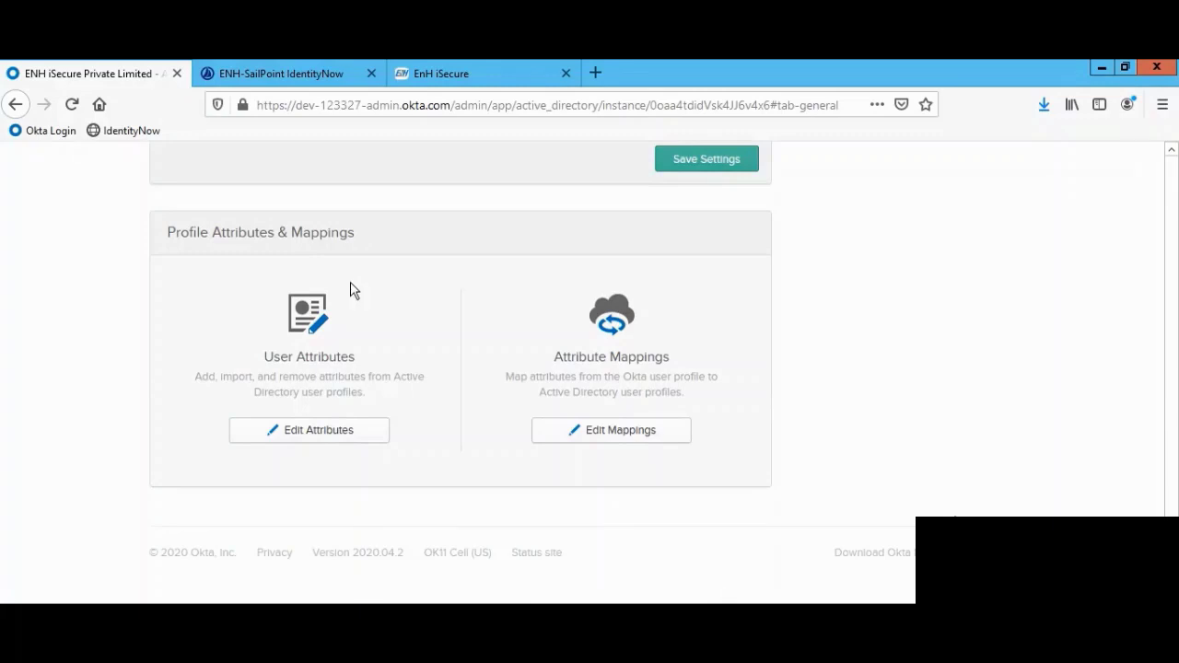
scroll(349, 290, up, 10)
scroll(350, 290, up, 15)
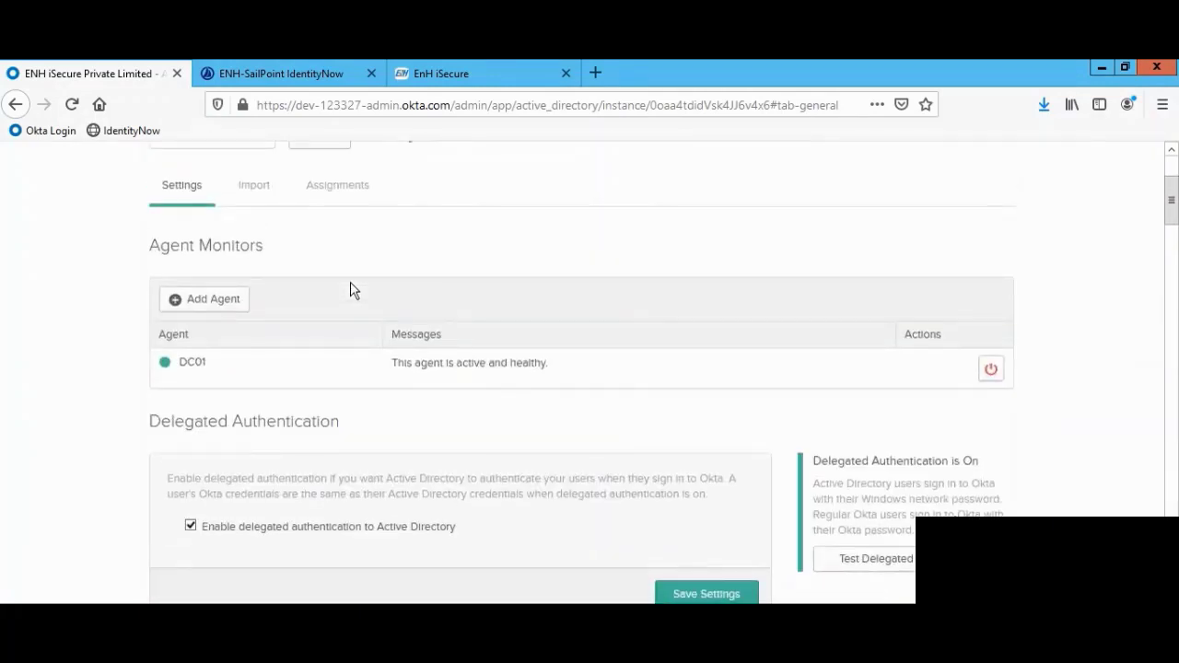
scroll(350, 290, up, 3)
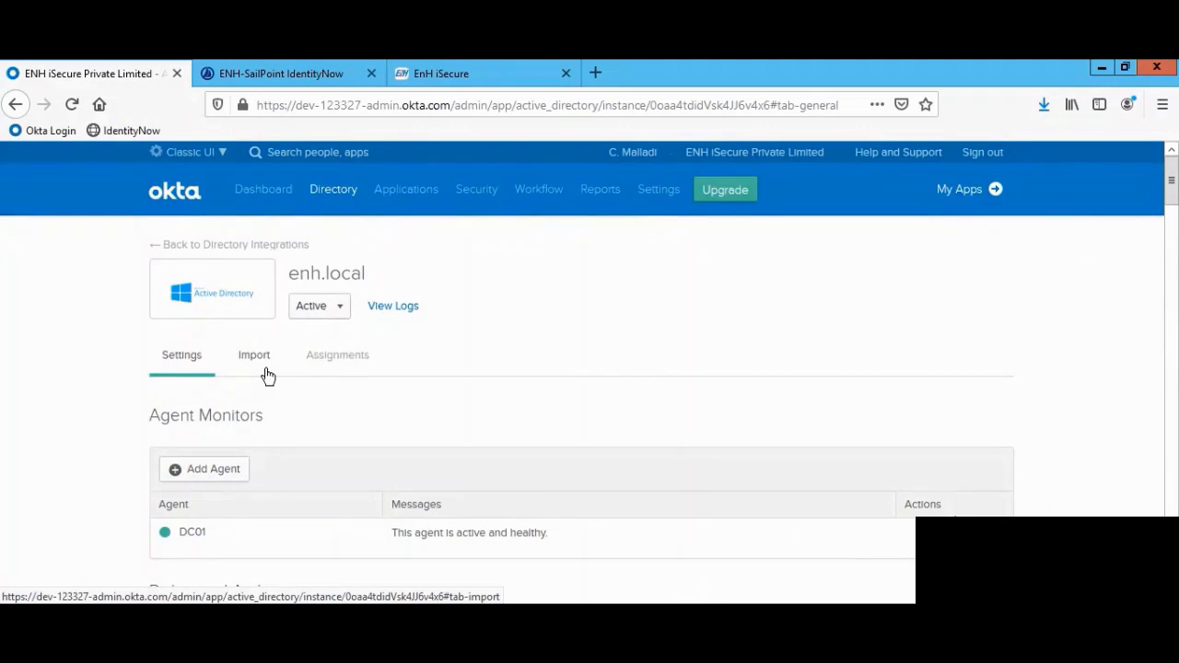
Review the four people assigned to the enh.local directory, then bring Active Directory Users and Computers forward
click(366, 359)
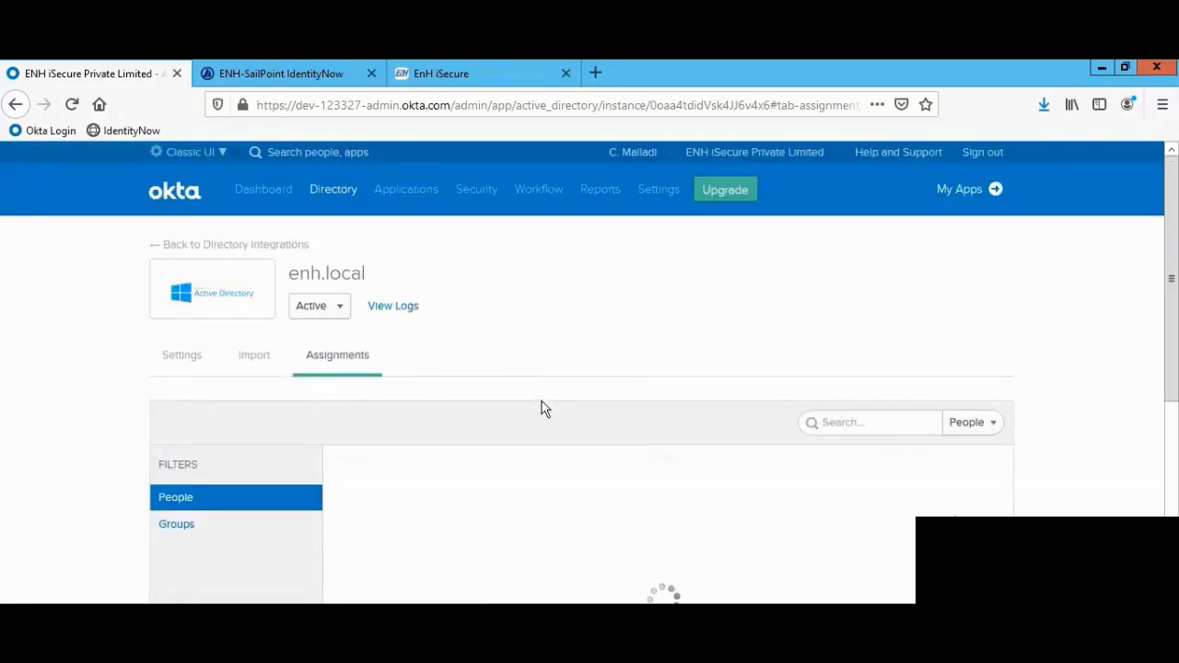
scroll(1084, 385, down, 2)
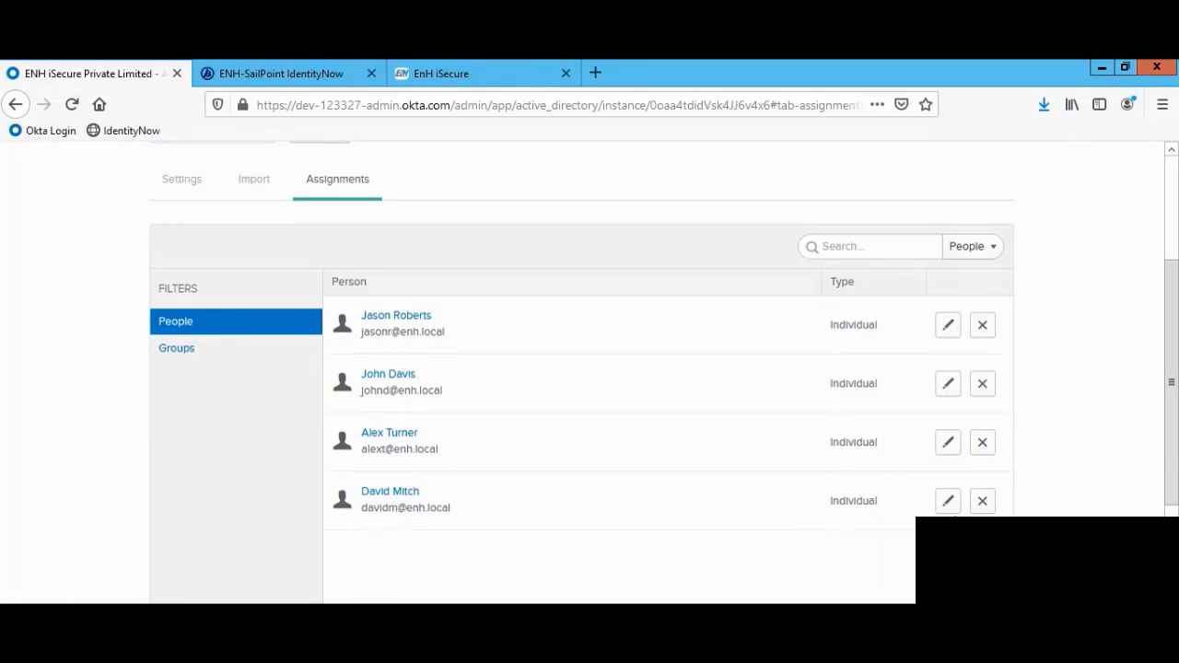
click(282, 617)
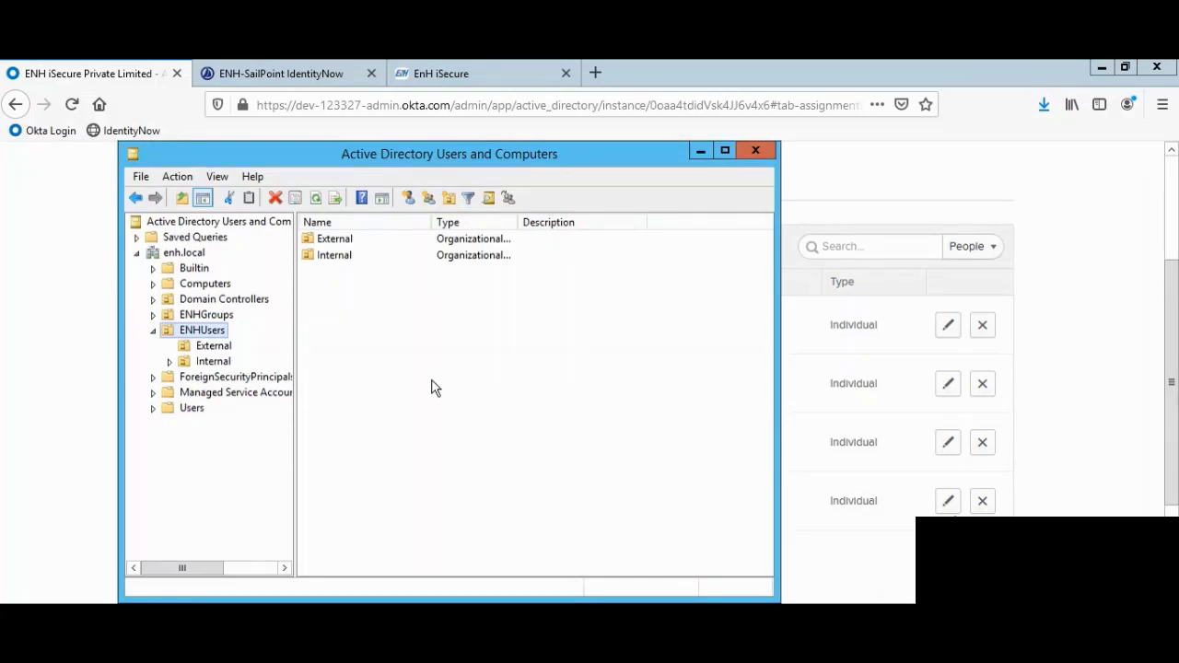
List the four user accounts in the ENHUsers Internal OU, then return to the SailPoint IdentityNow tab
click(209, 365)
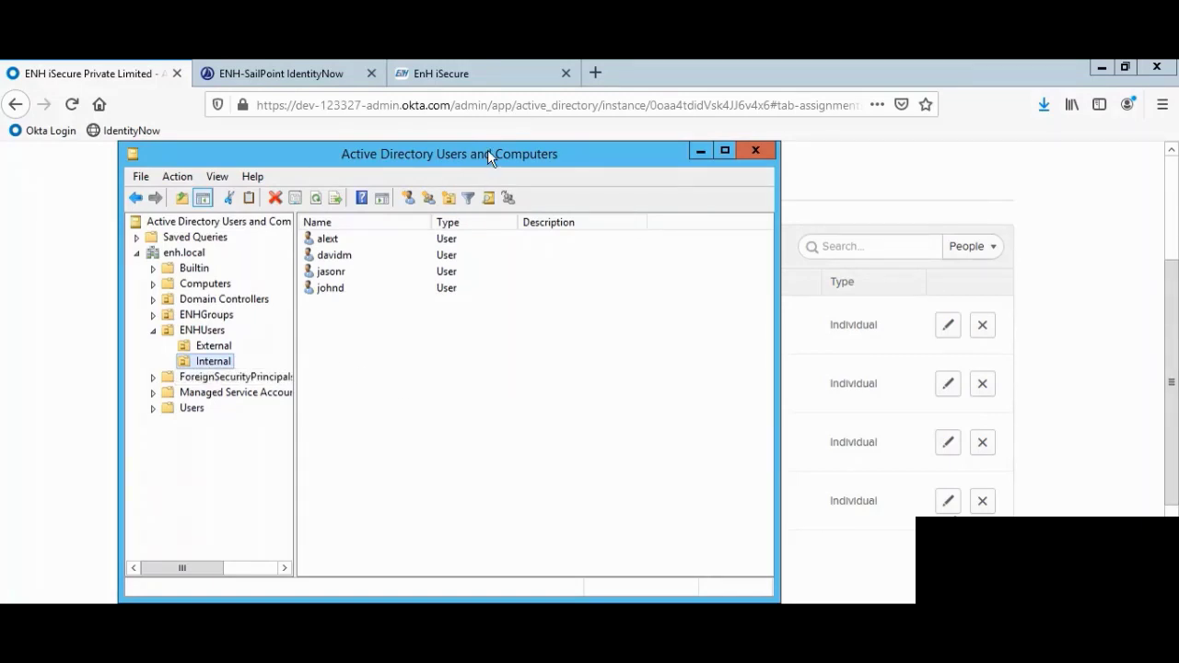
drag(501, 155, 1090, 141)
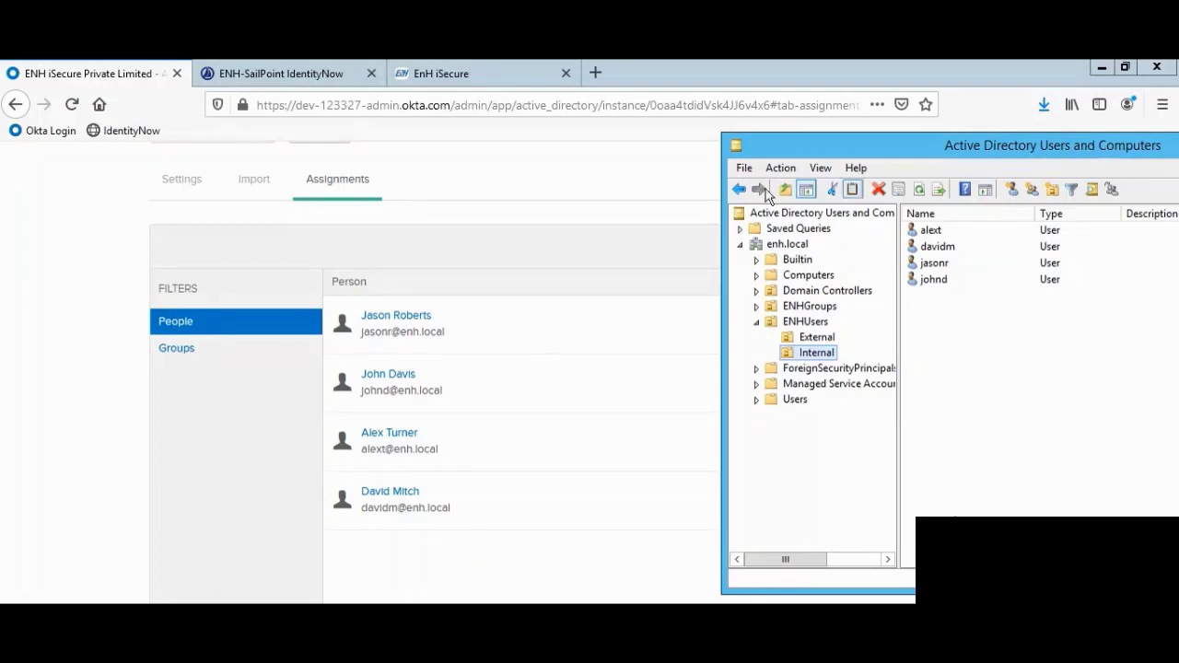
click(322, 79)
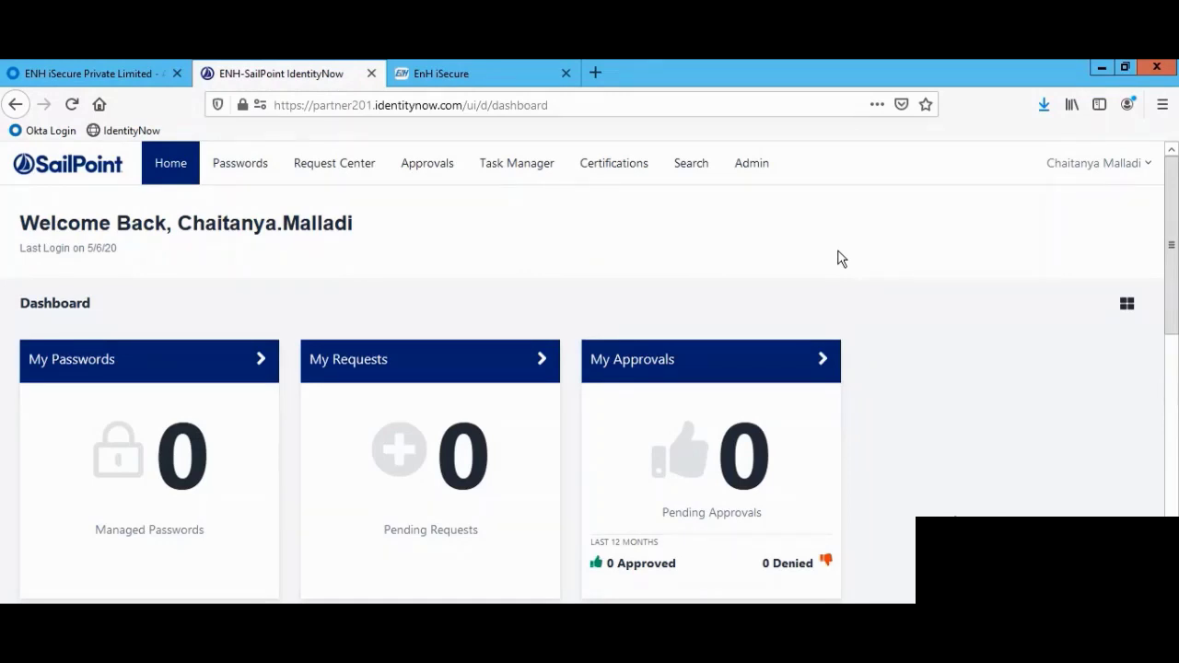
Enter the Admin area by answering both strong-authentication security questions
click(768, 174)
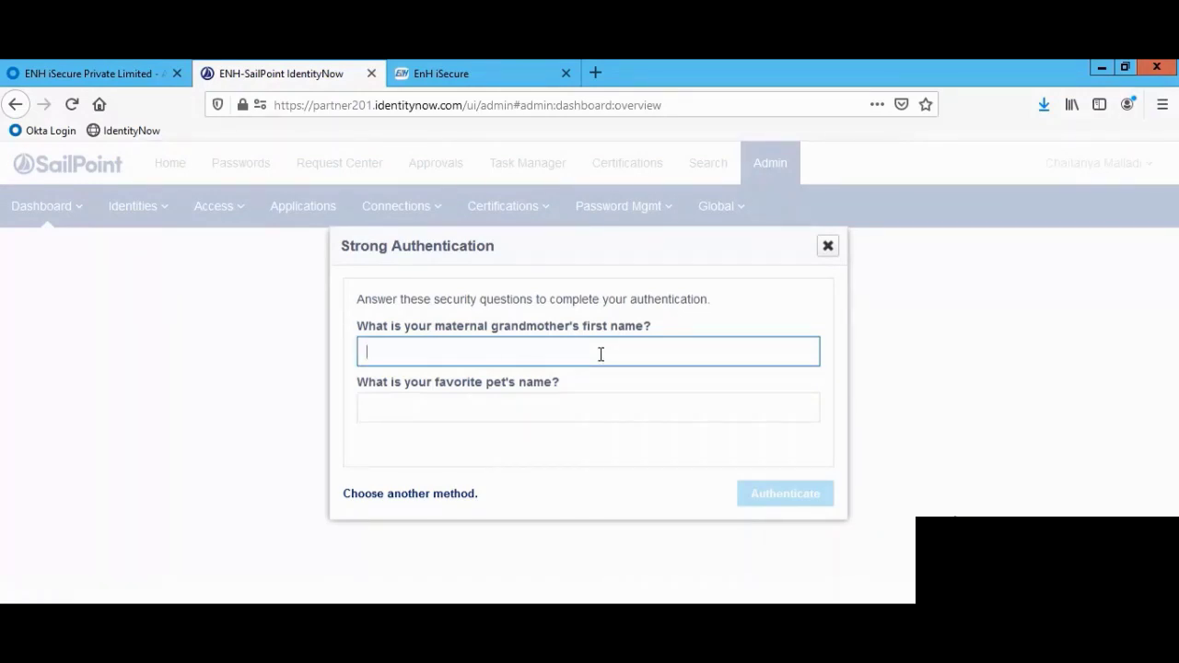
text(••••••)
key(Tab)
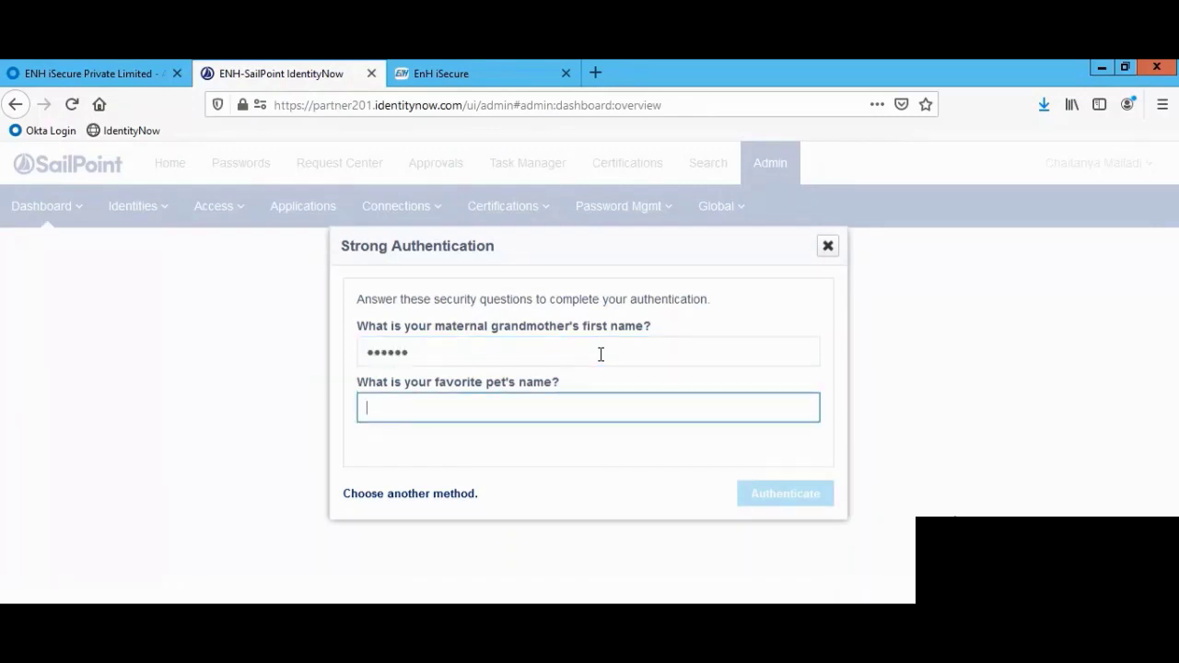
text(••••)
key(Return)
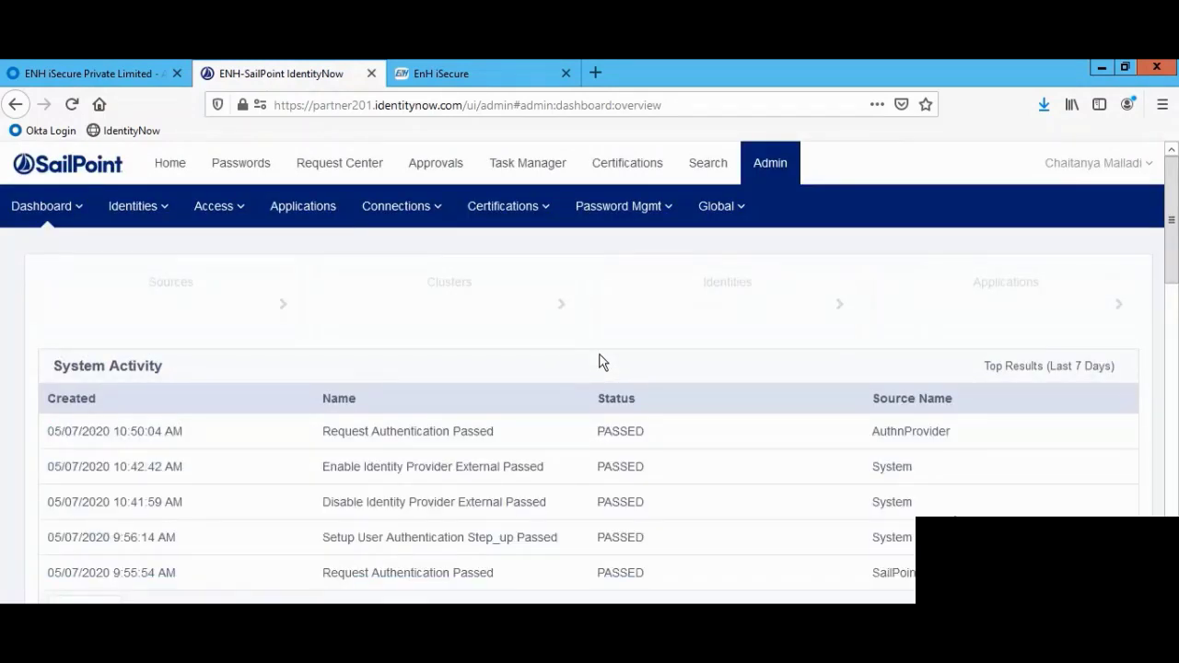
Go to Connections > Sources and search for '- enh' to show the two EnH sources
click(418, 210)
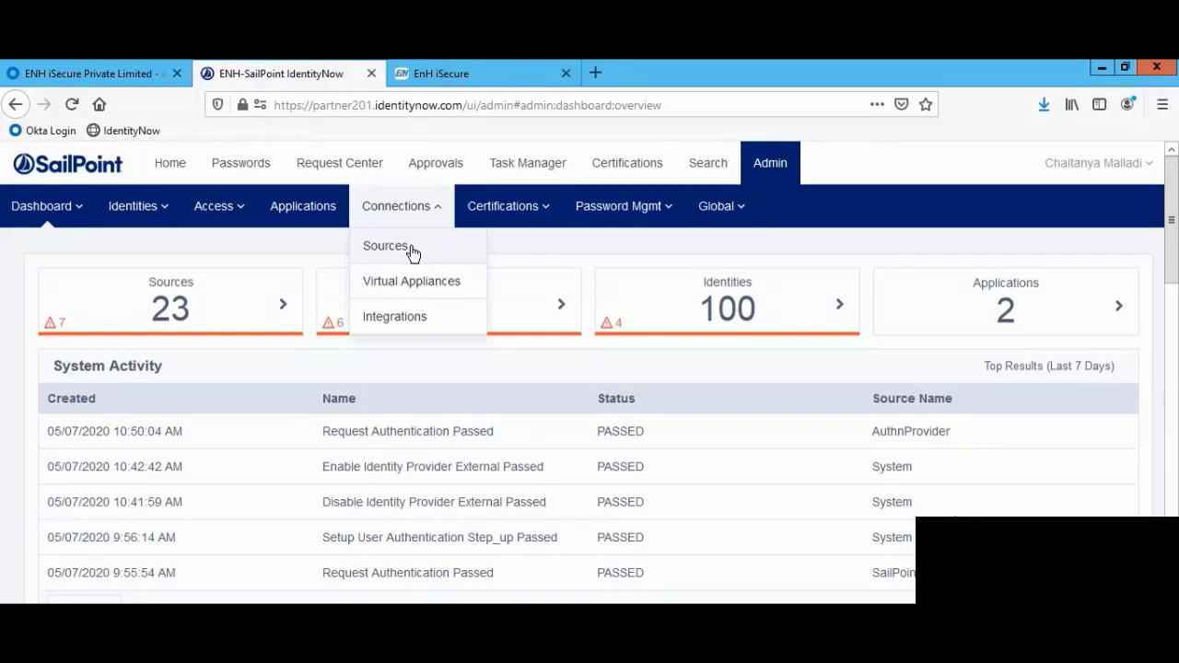
click(411, 251)
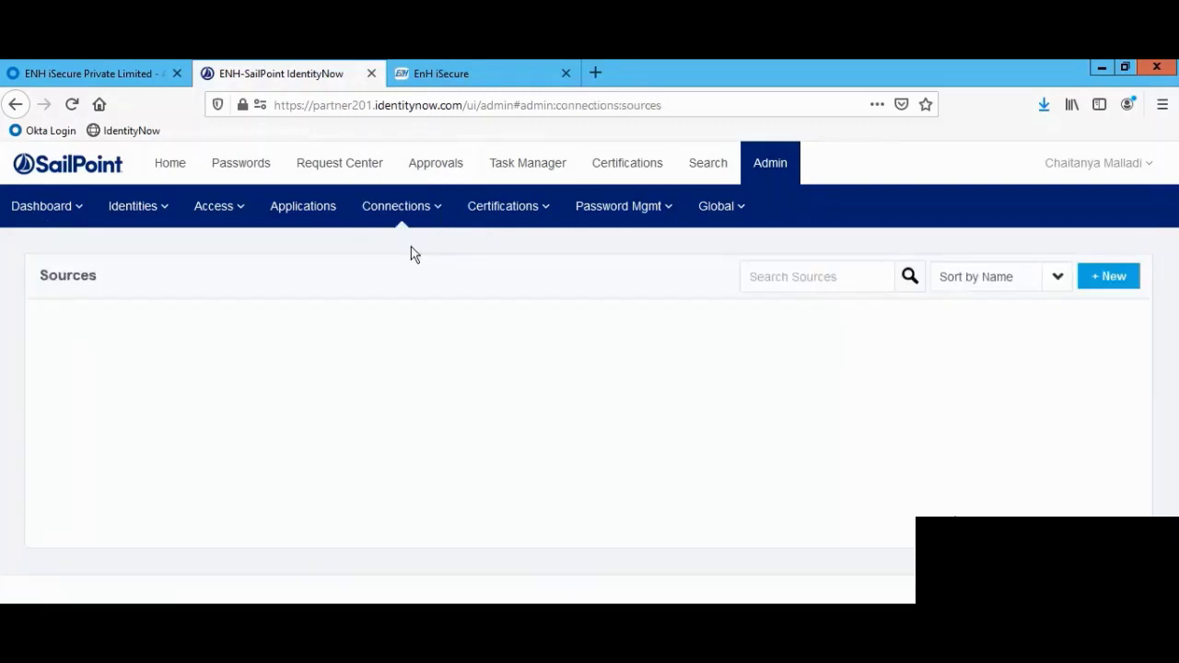
click(784, 285)
text(- enh)
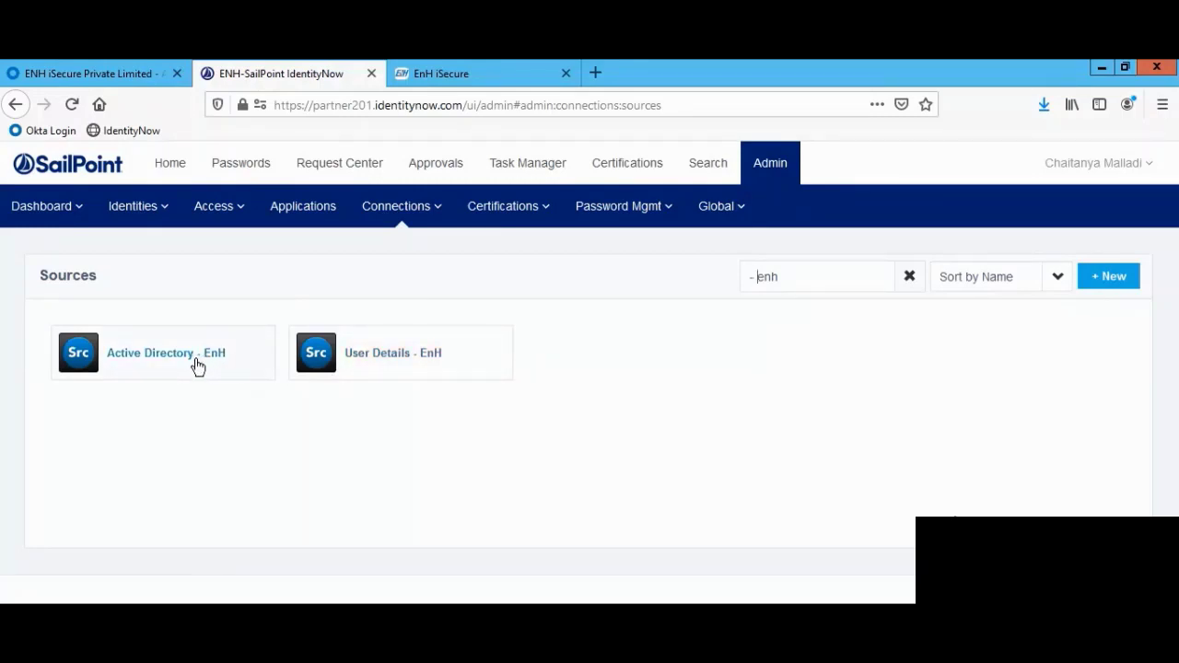
Open the User Details - EnH source's Accounts tab and review all six accounts
click(389, 379)
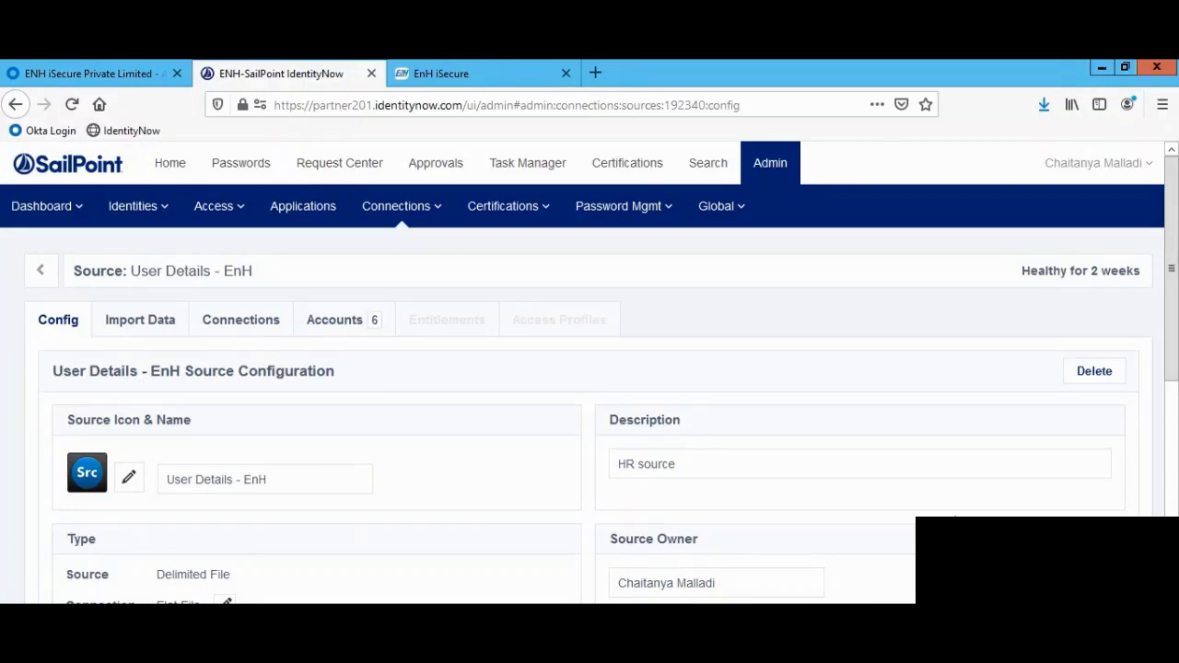
click(371, 327)
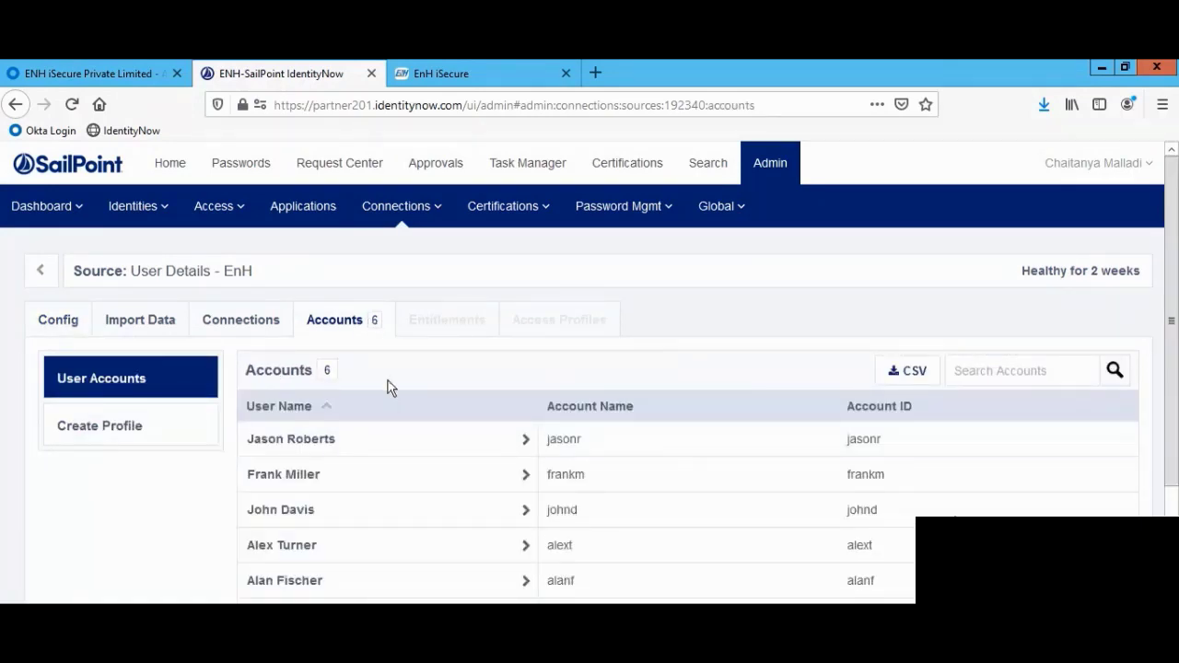
scroll(386, 388, down, 2)
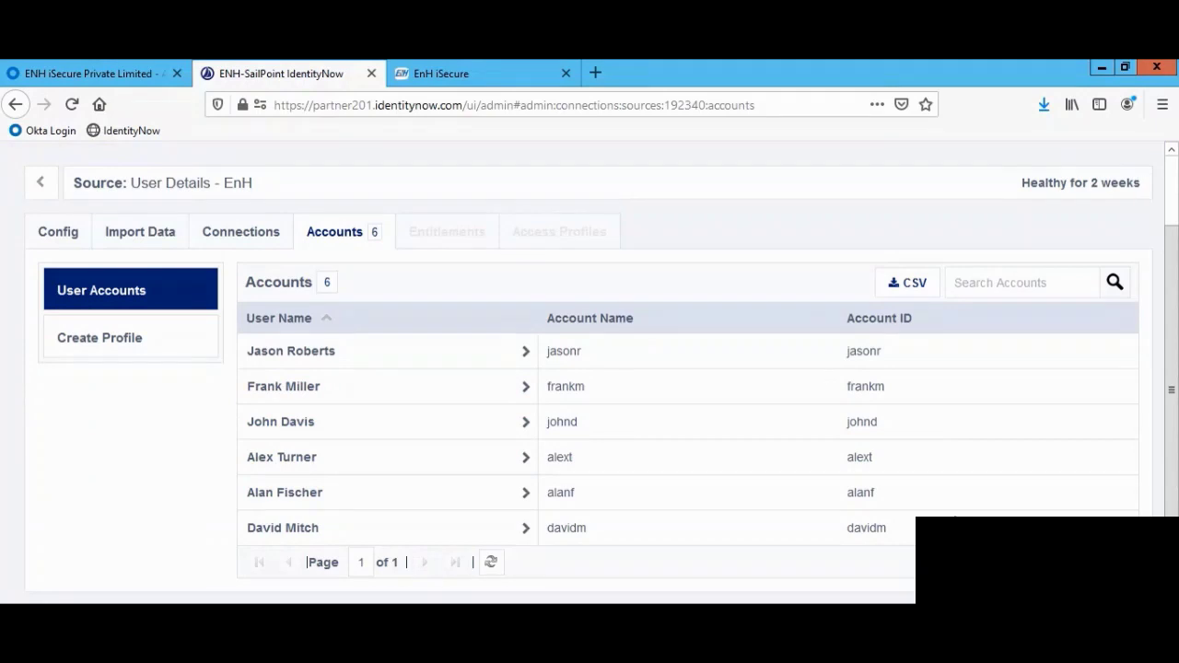
Paste two new user rows, one External and one Internal, into UserDetails in WordPad
click(334, 543)
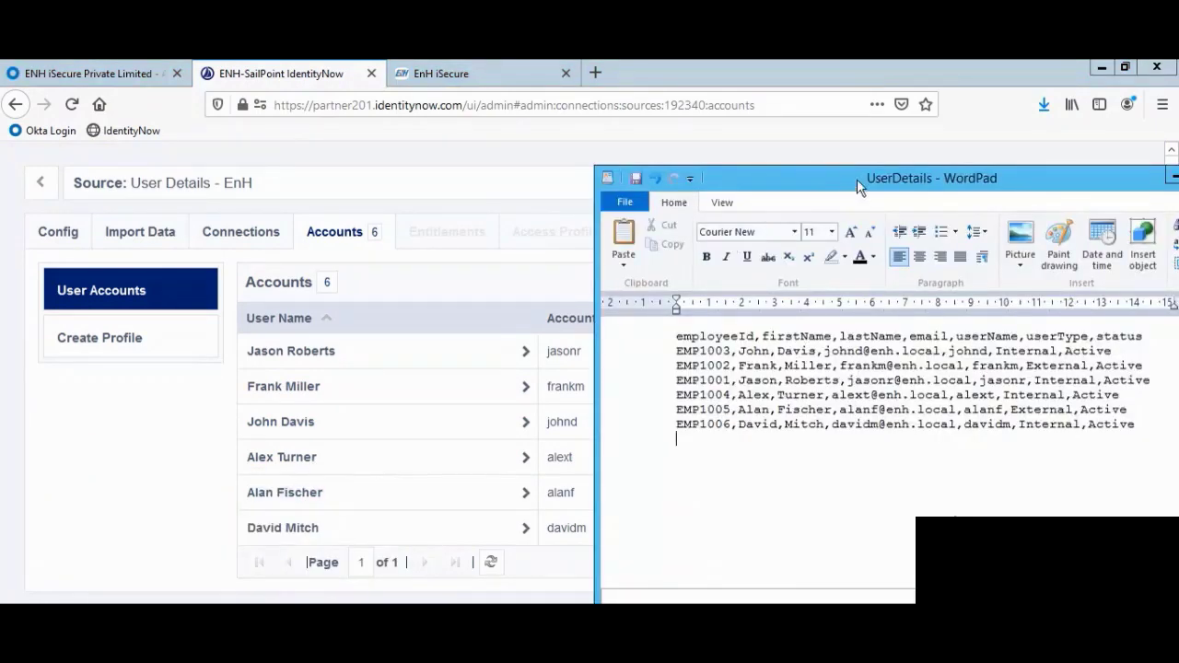
drag(856, 179, 776, 175)
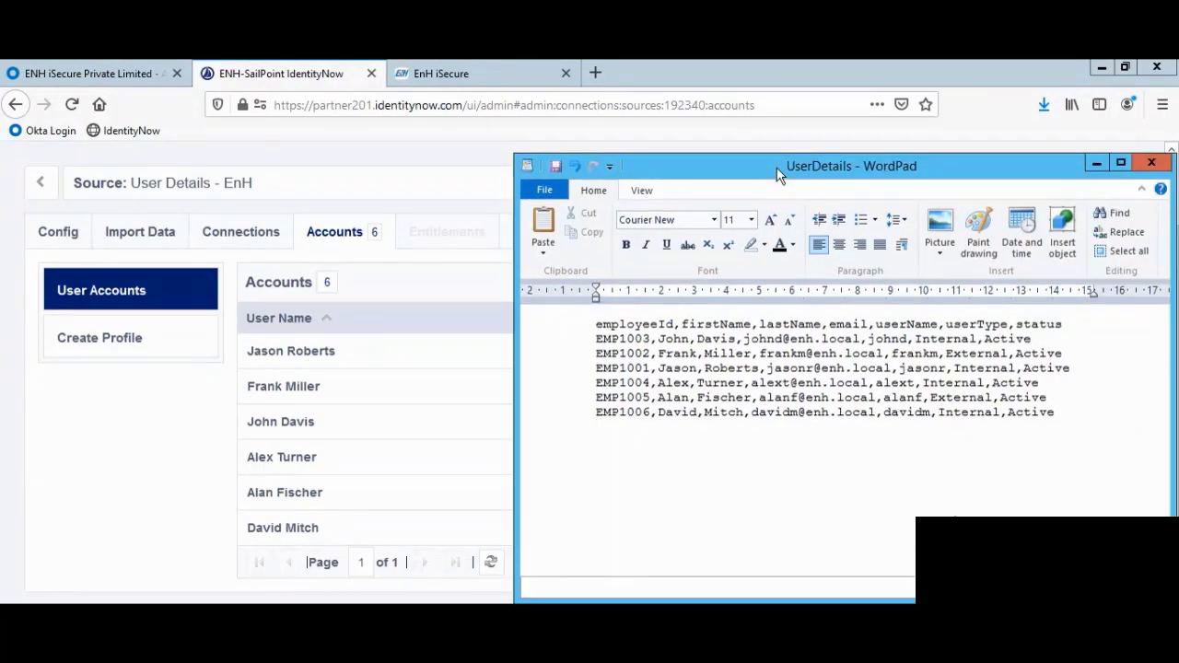
key(ctrl+v)
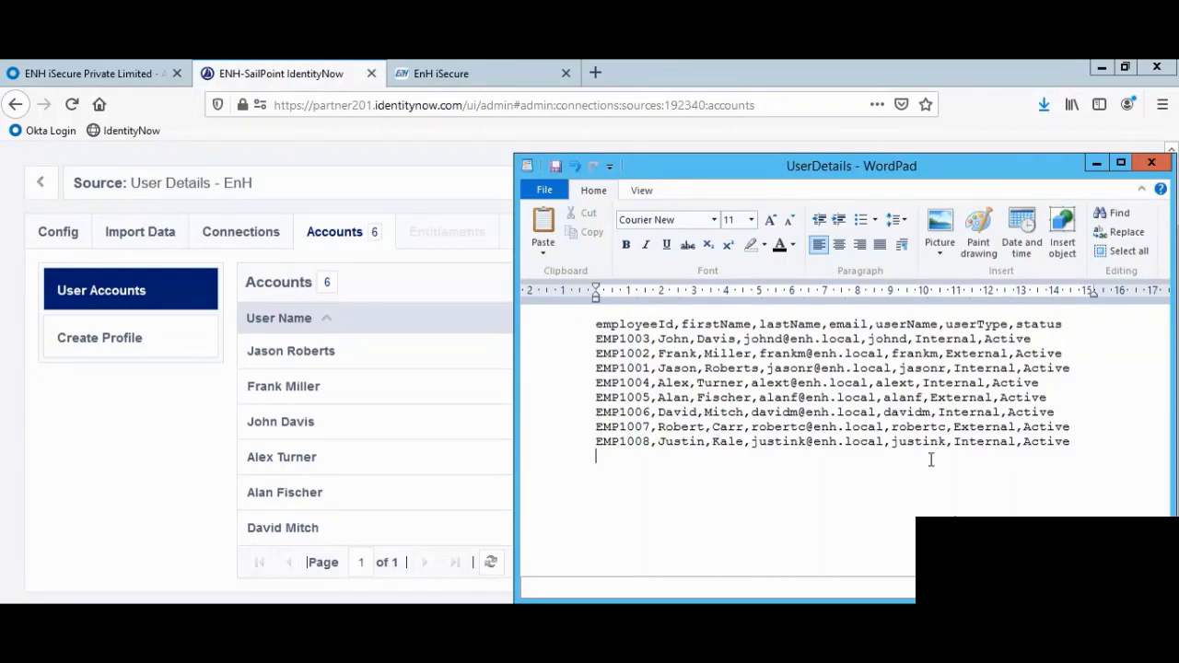
double_click(975, 428)
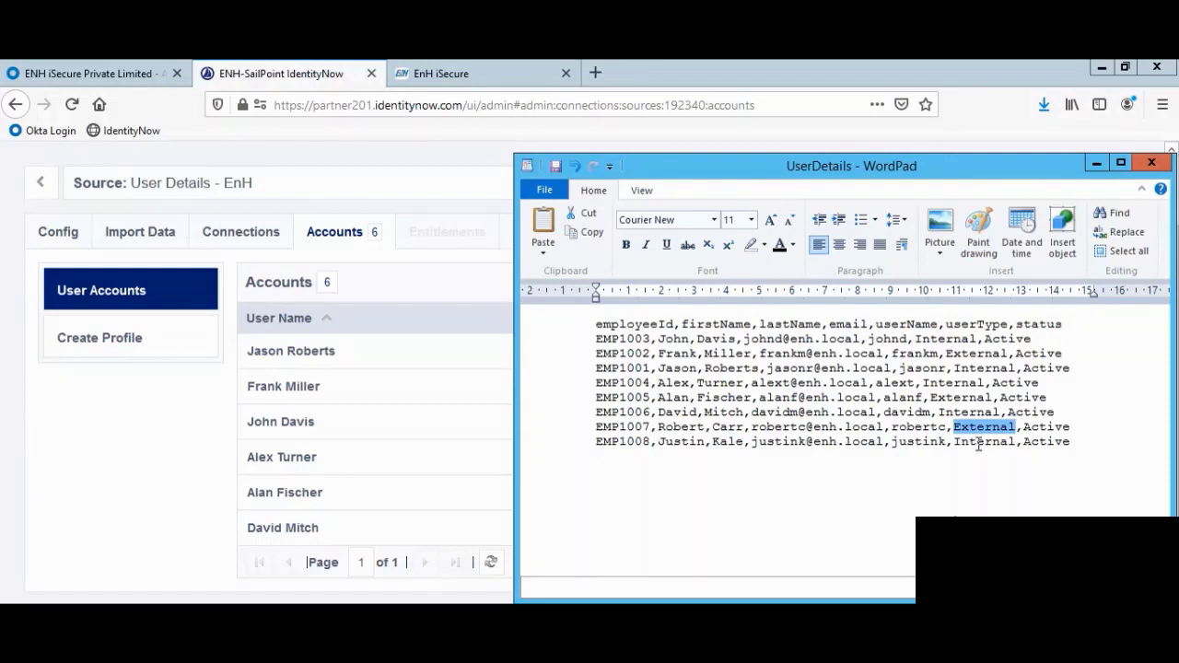
double_click(978, 443)
click(930, 499)
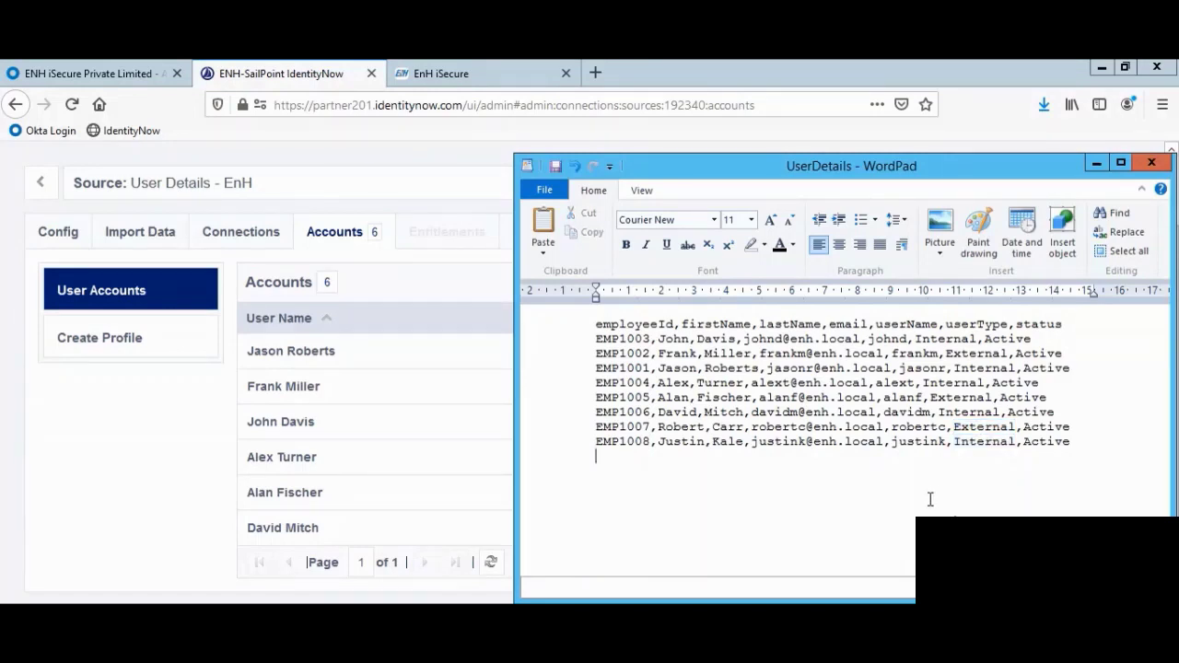
Save UserDetails in text-only format and minimise WordPad
key(ctrl+s)
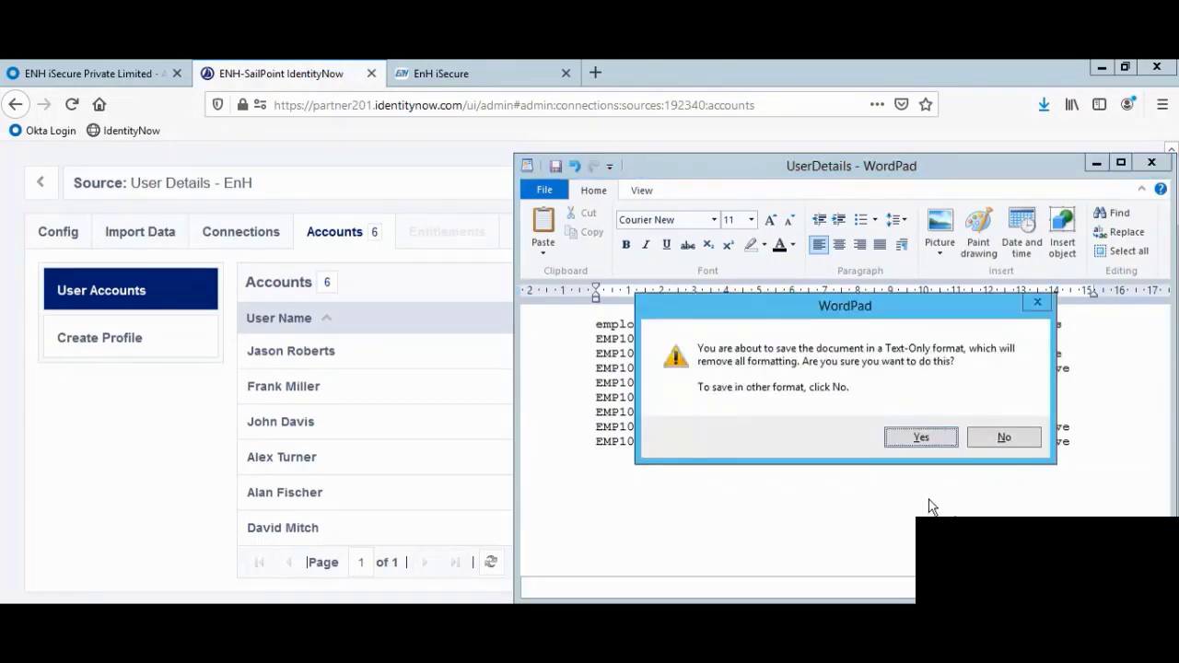
click(929, 440)
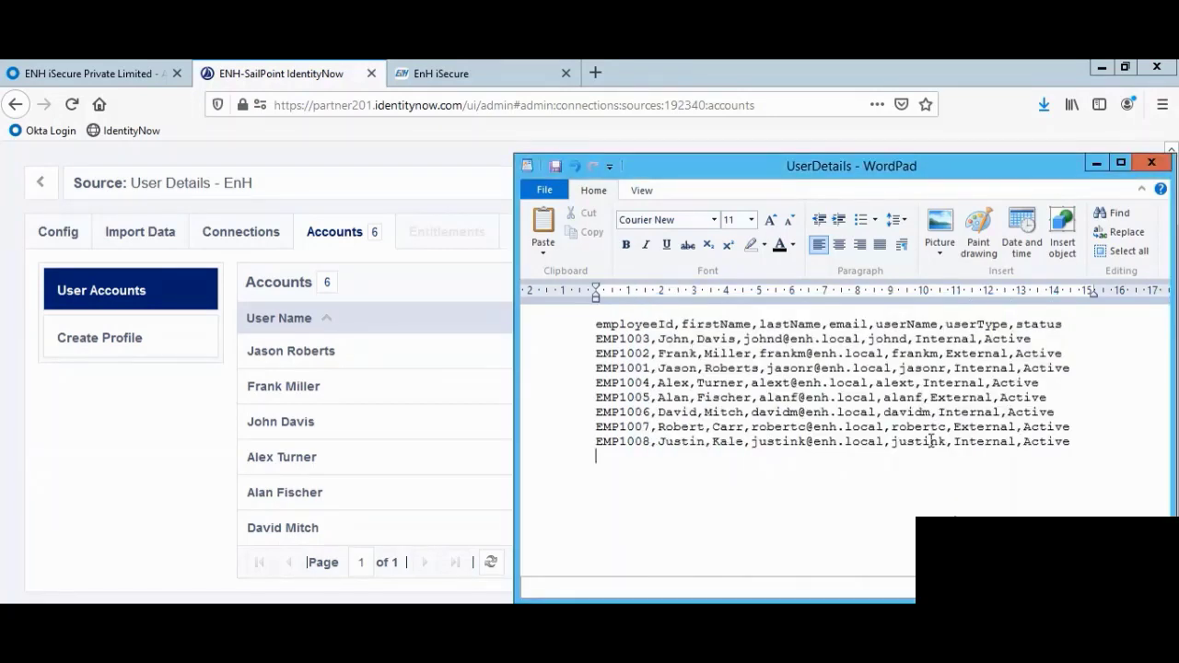
click(1097, 163)
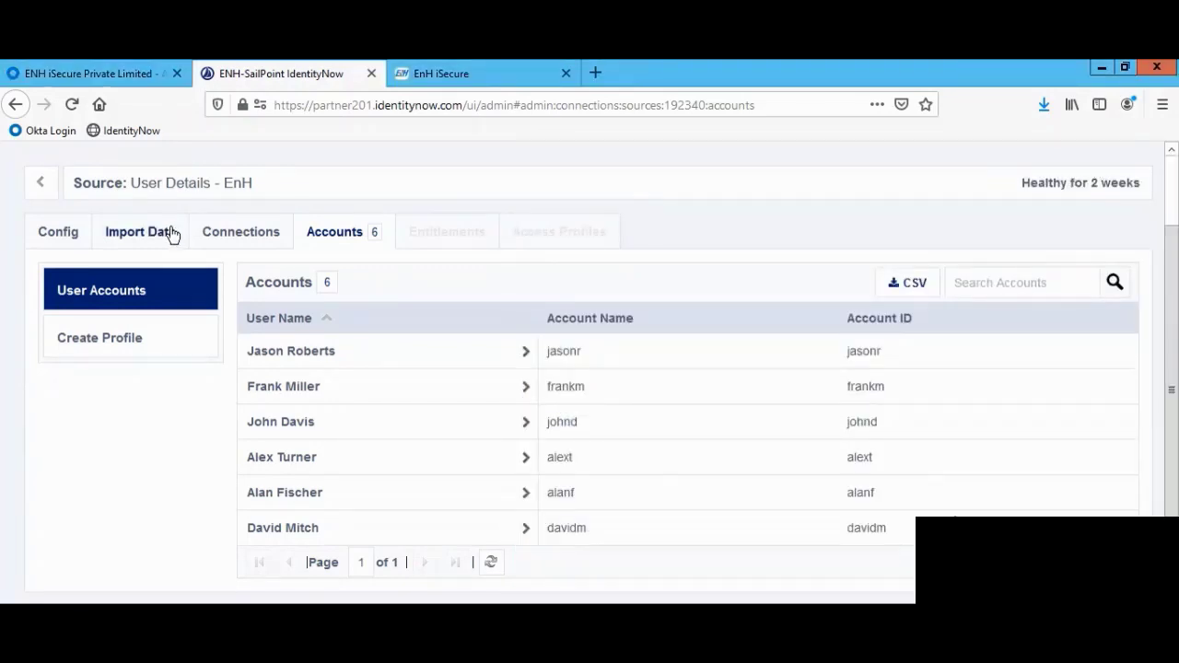
Re-import the UserDetails file through Import Data and confirm 8 accounts scanned successfully
click(172, 232)
scroll(417, 340, down, 3)
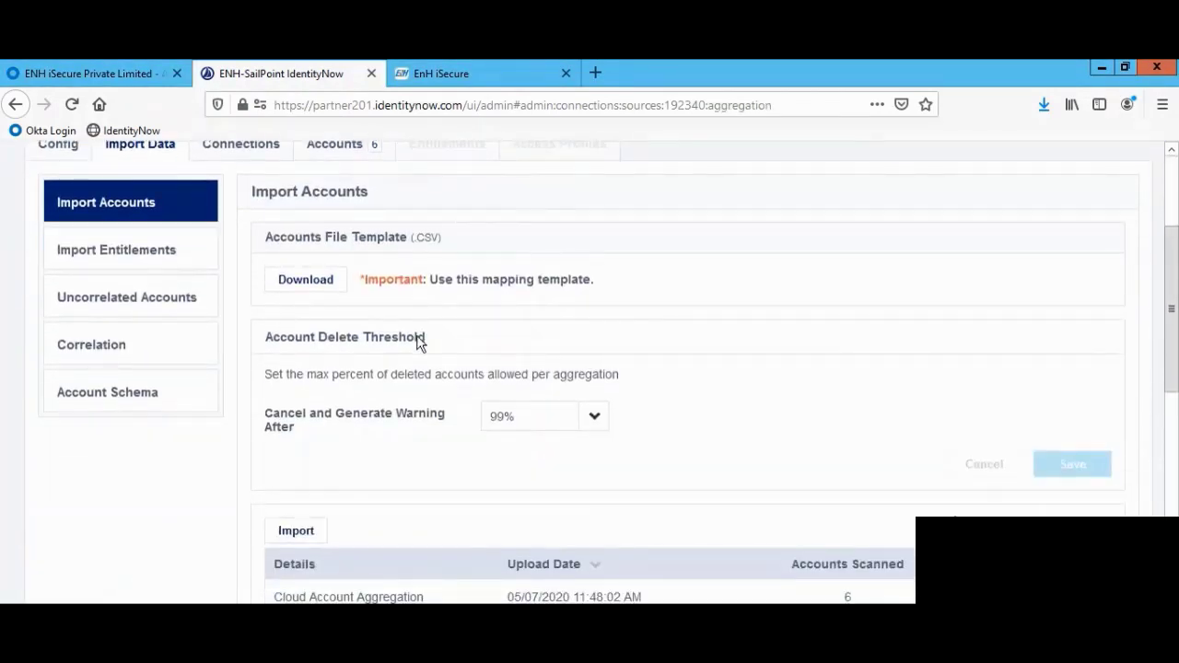
click(301, 529)
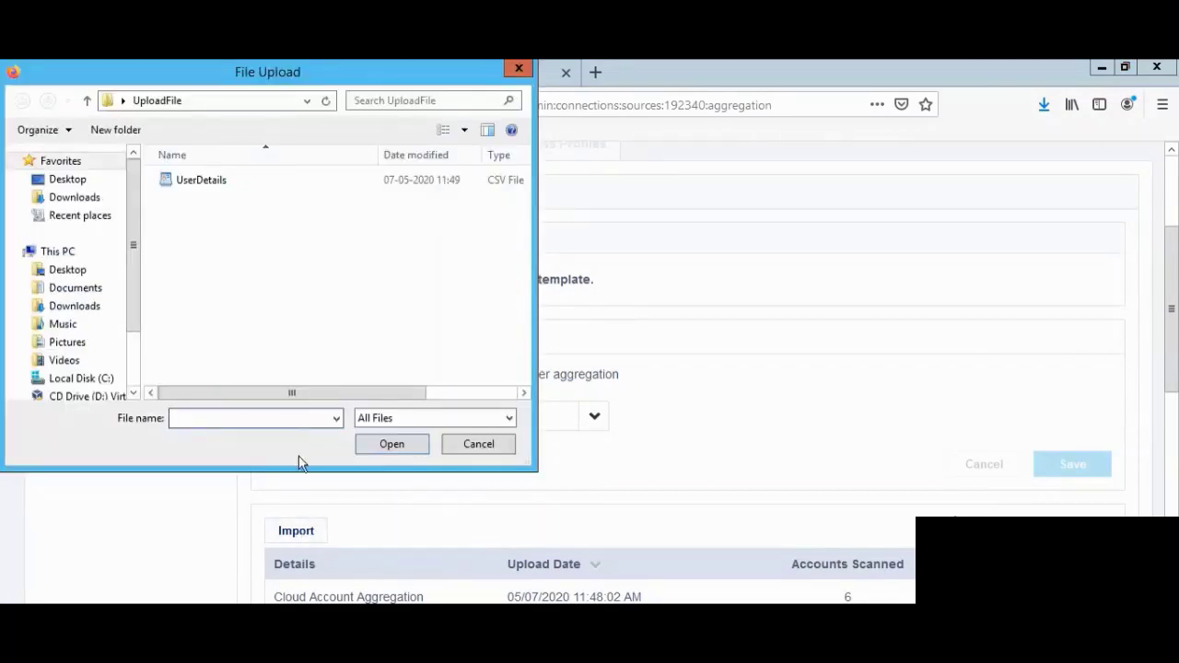
double_click(222, 186)
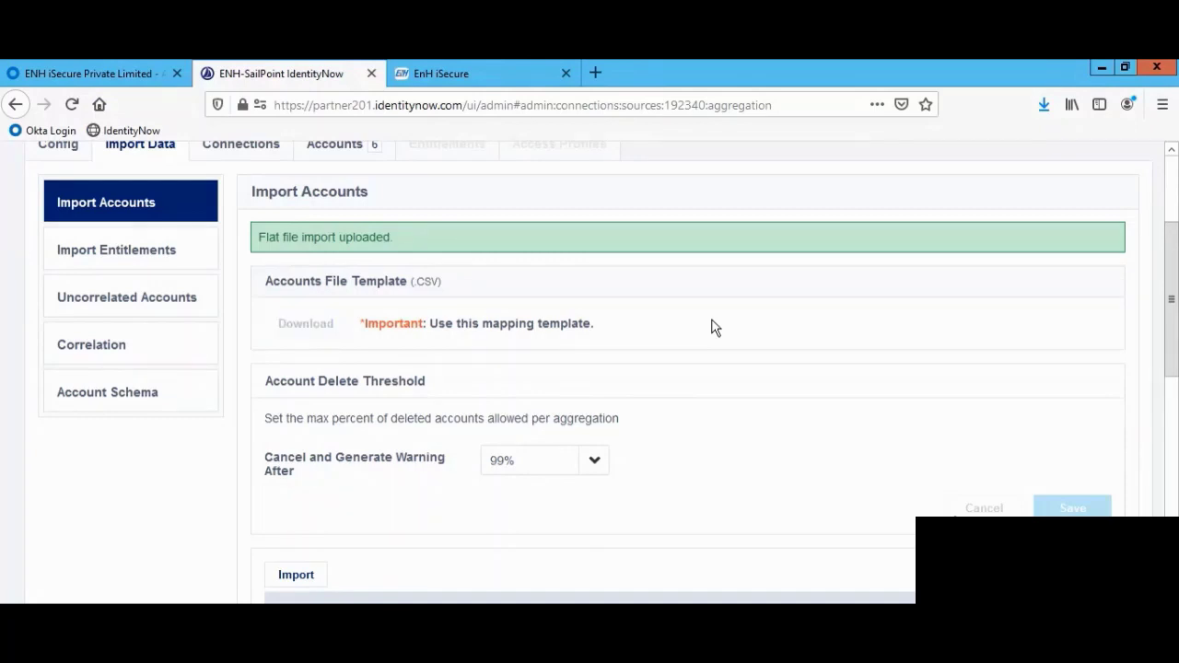
scroll(714, 327, down, 3)
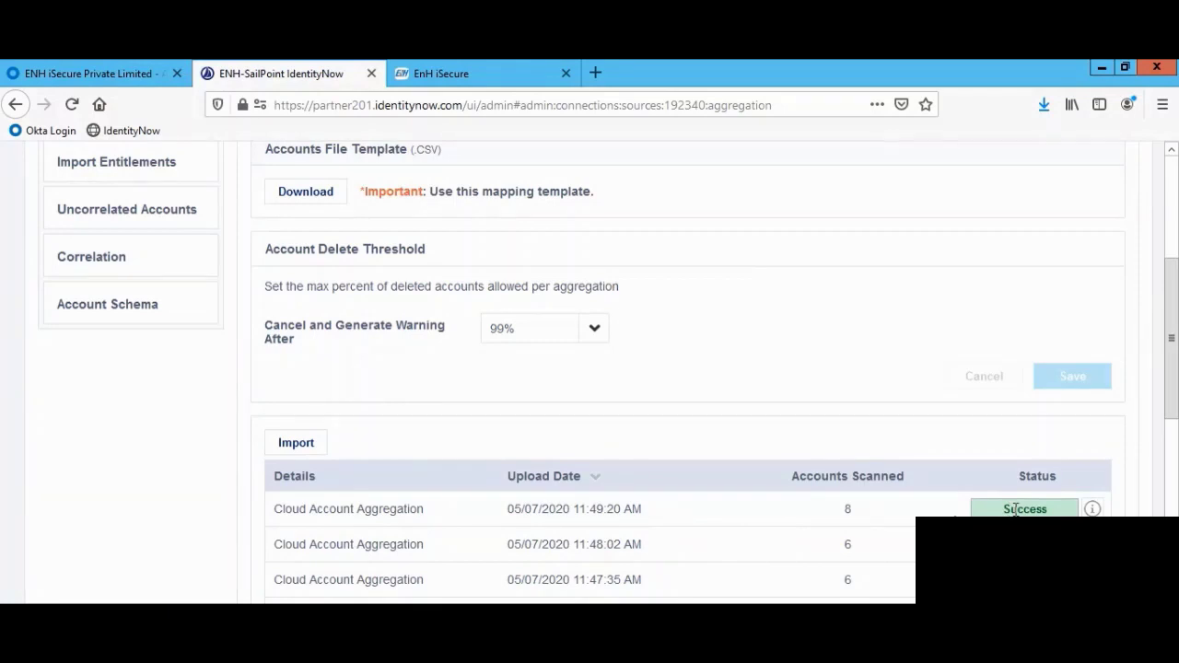
double_click(846, 509)
scroll(705, 460, up, 3)
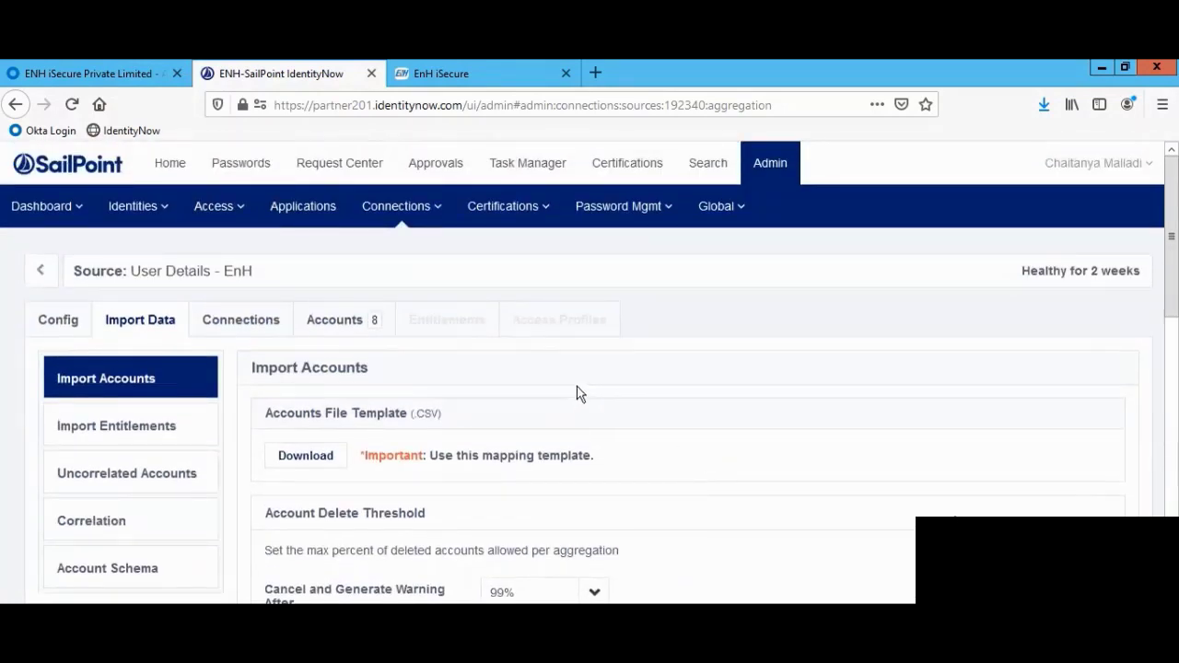
Open the new user's identity from the source's accounts and view its three enabled accounts, including Active Directory
click(385, 334)
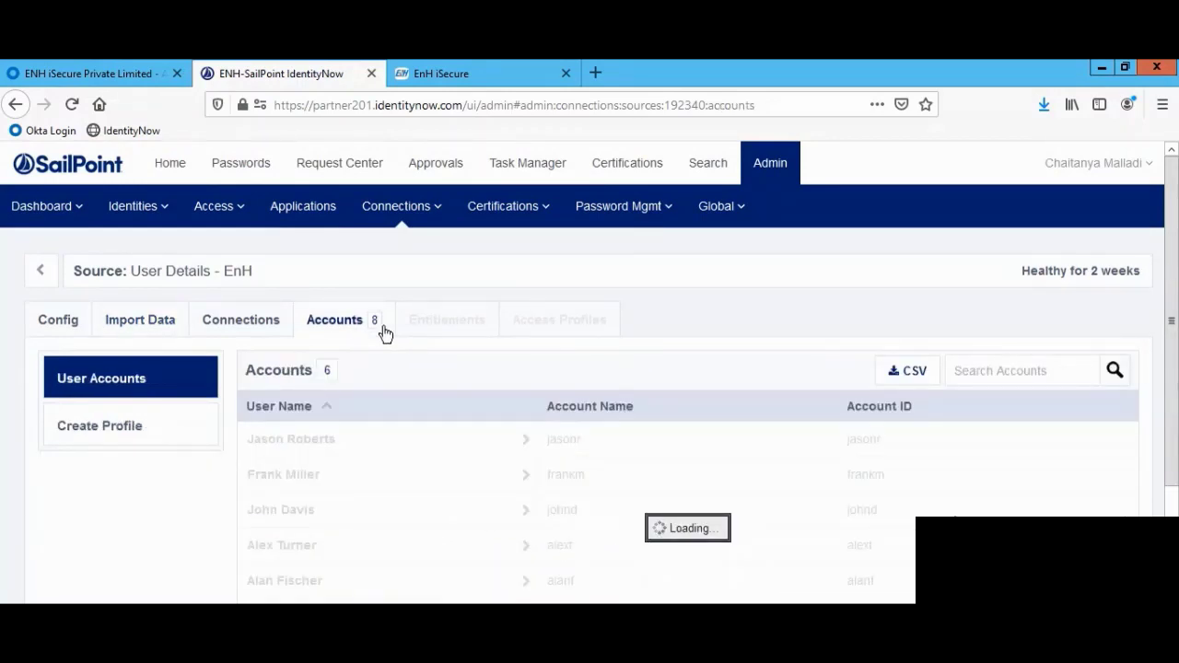
scroll(384, 333, down, 3)
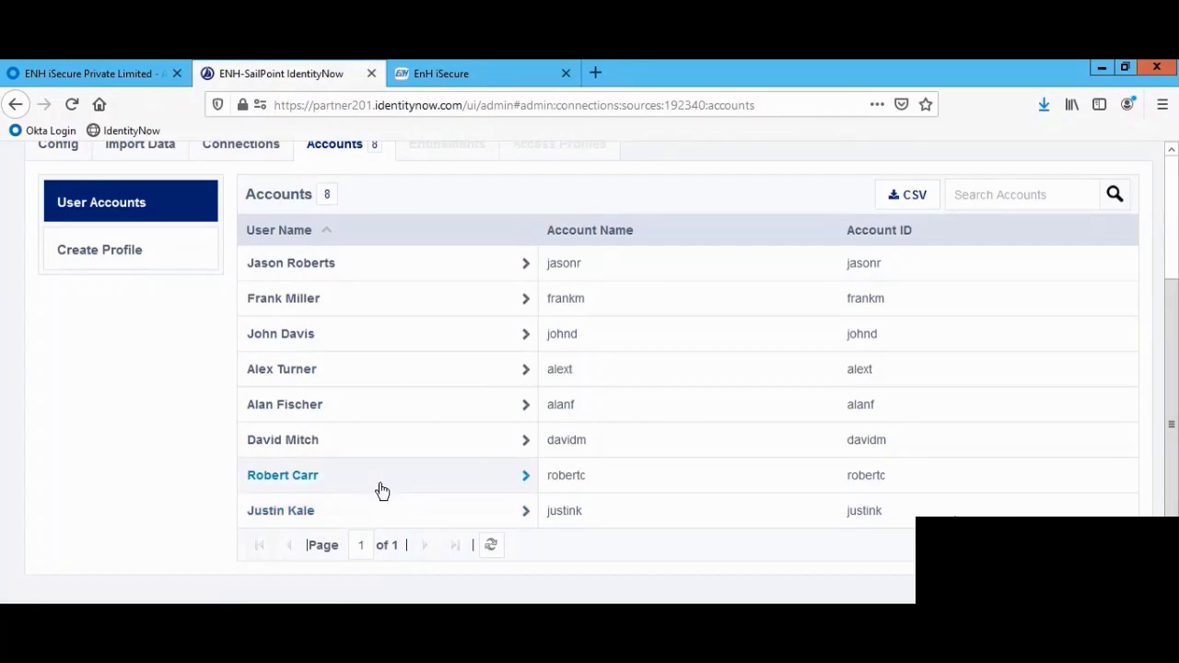
click(382, 491)
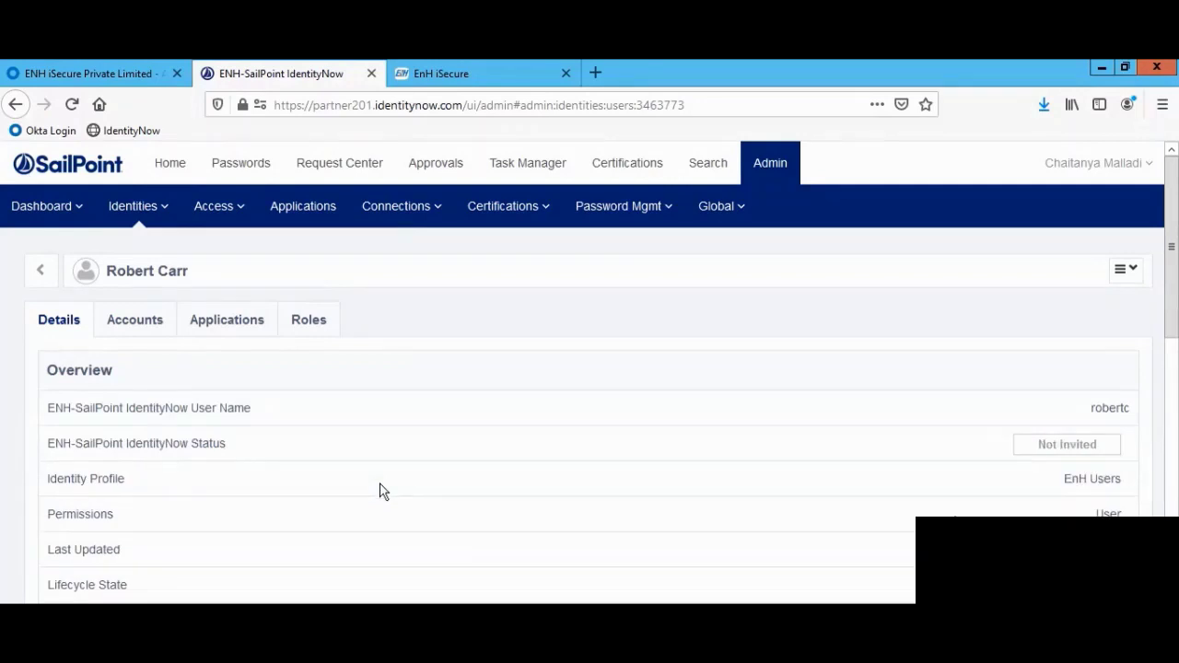
scroll(382, 491, down, 3)
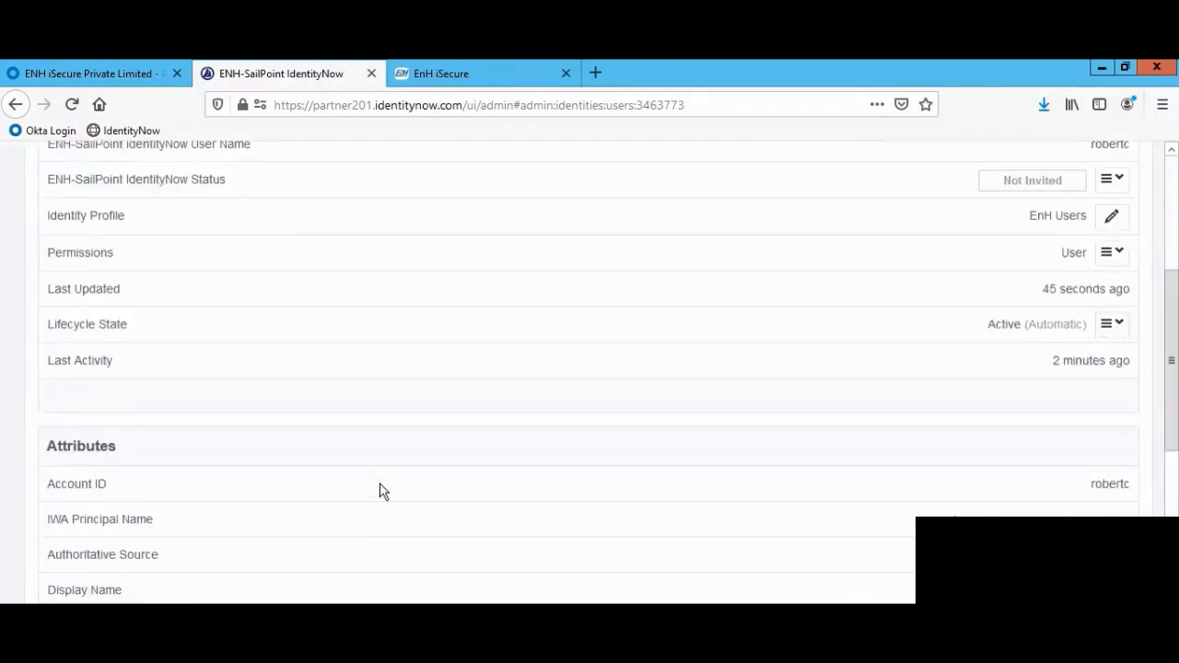
scroll(382, 491, down, 2)
scroll(382, 491, up, 5)
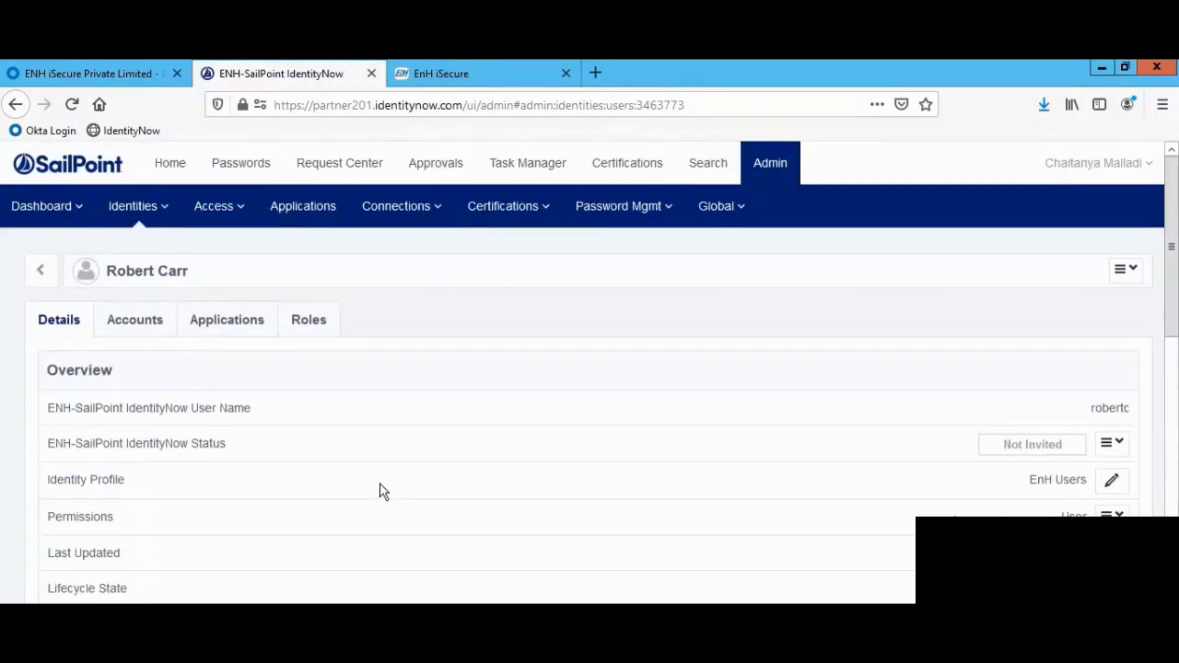
click(134, 323)
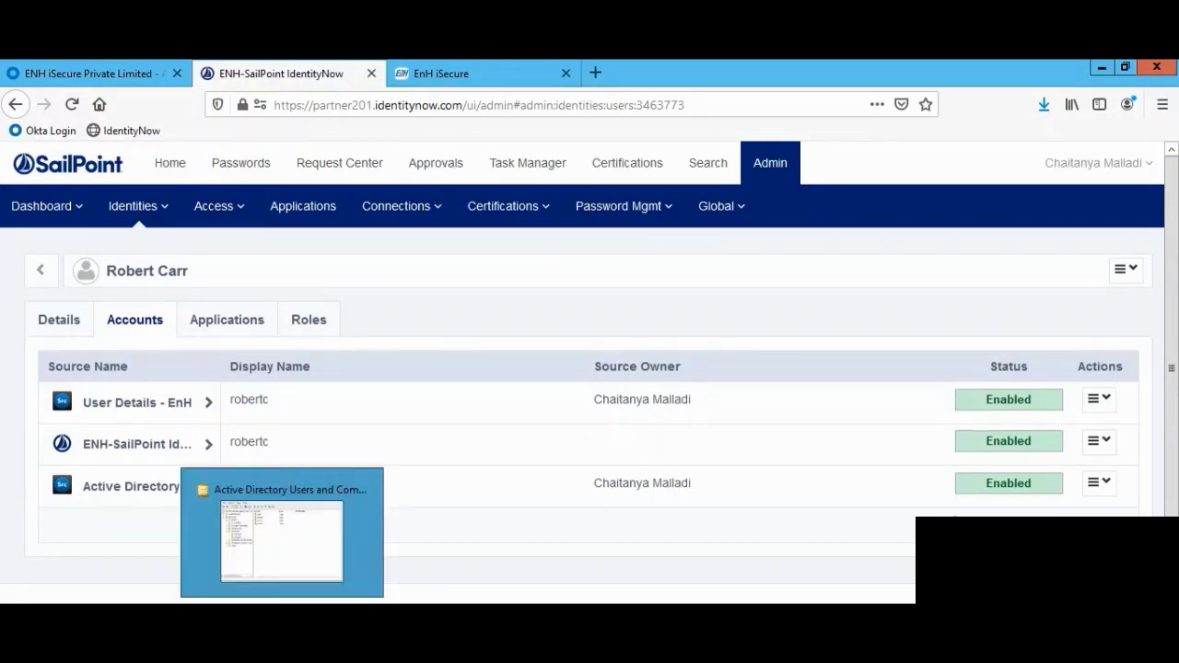
Refresh the ENHUsers Internal OU in ADUC and select the new internal user
click(281, 619)
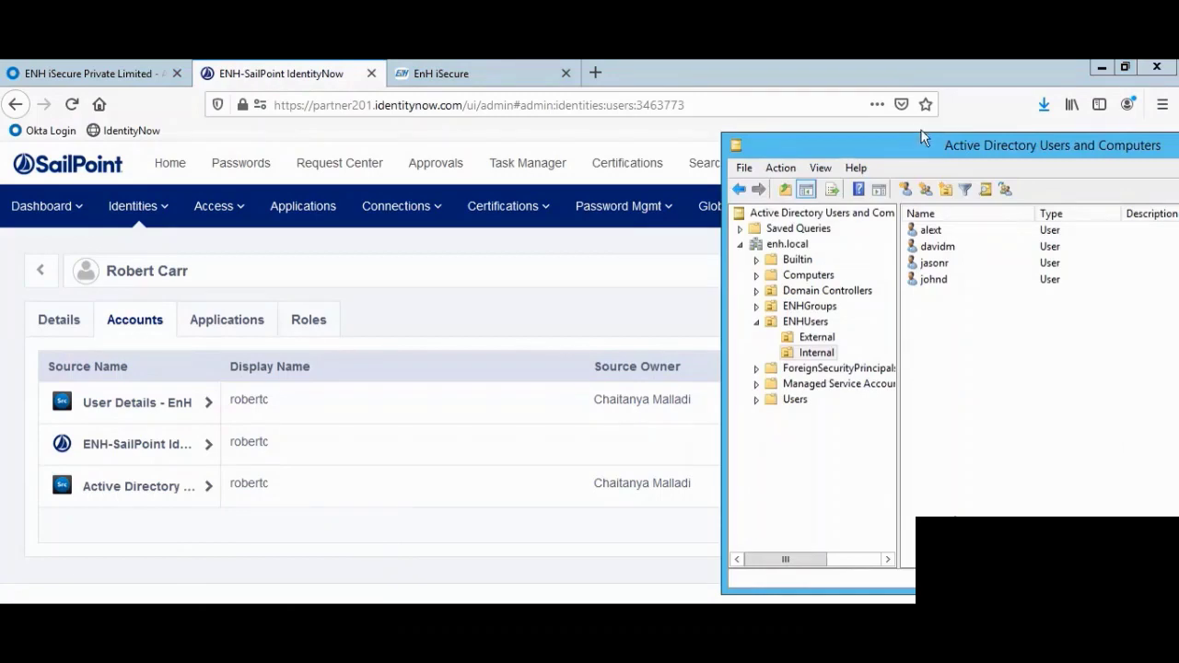
drag(937, 146, 704, 150)
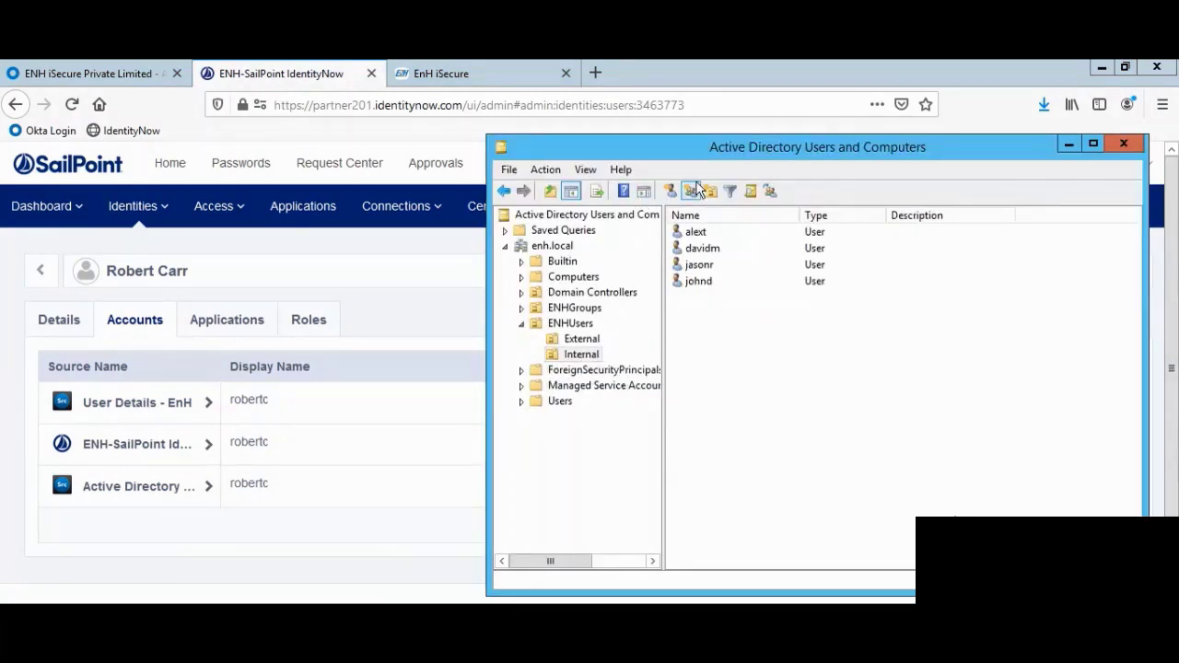
click(750, 329)
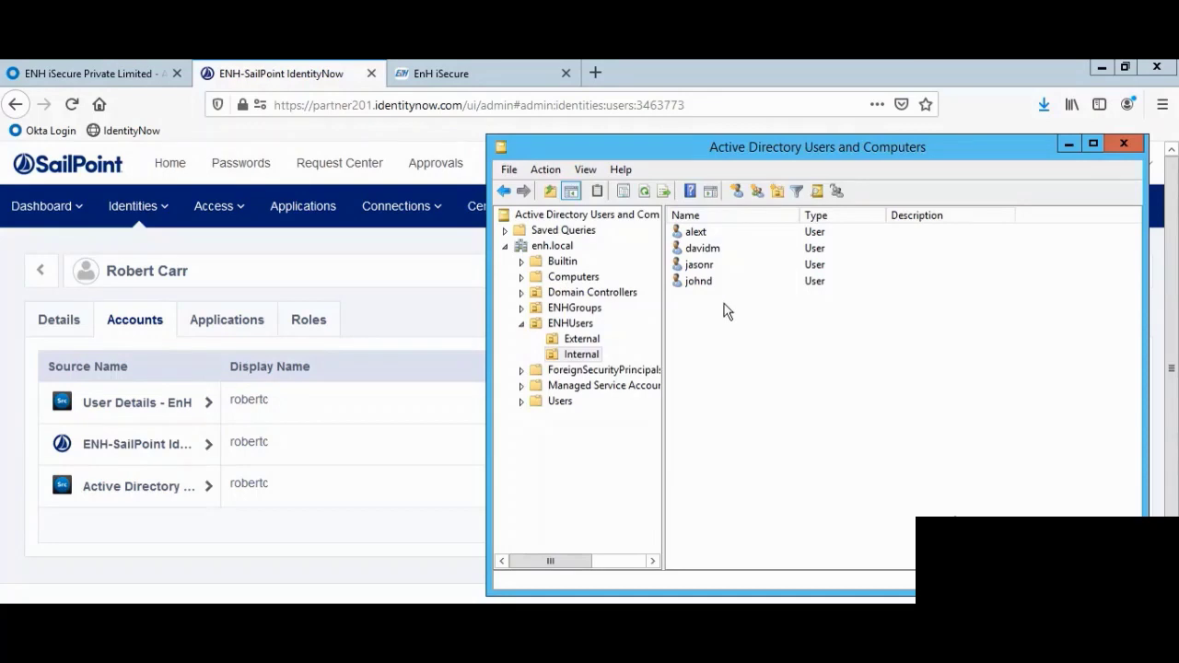
click(641, 192)
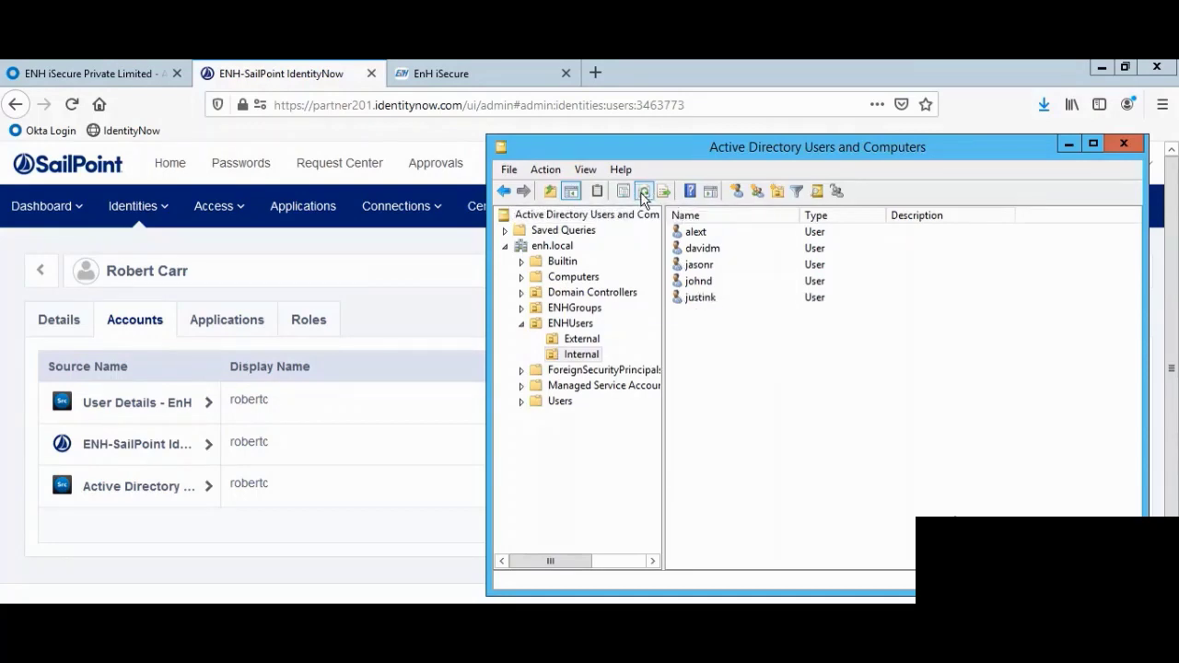
click(710, 303)
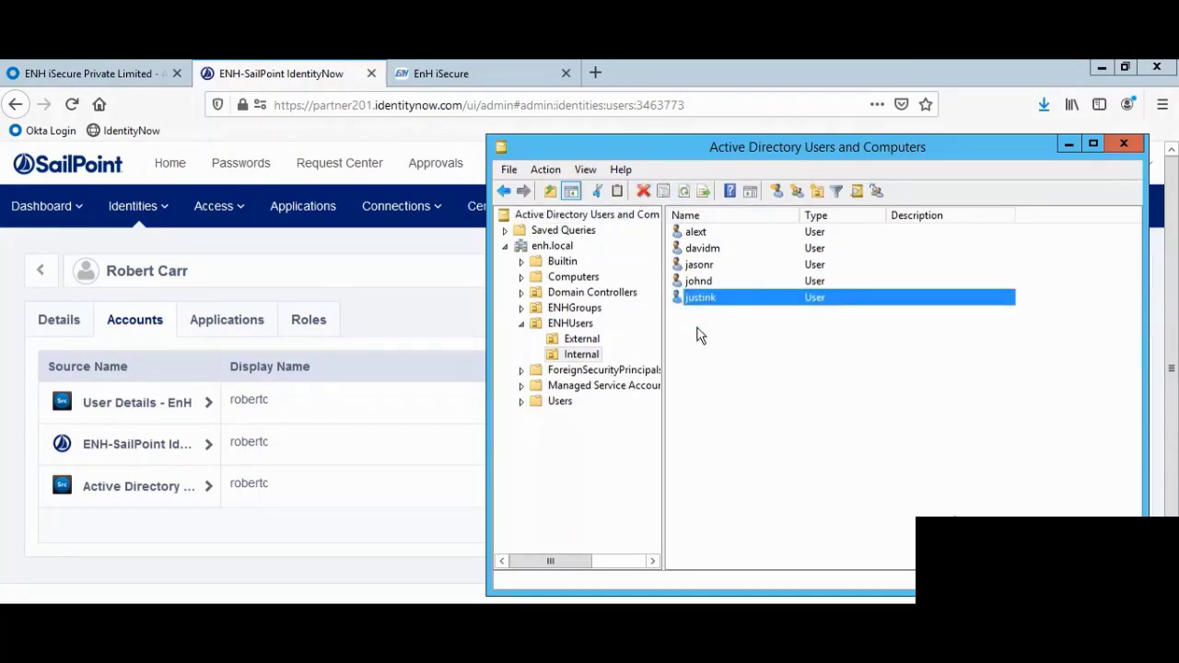
Refresh the External OU and select the new external user
click(588, 341)
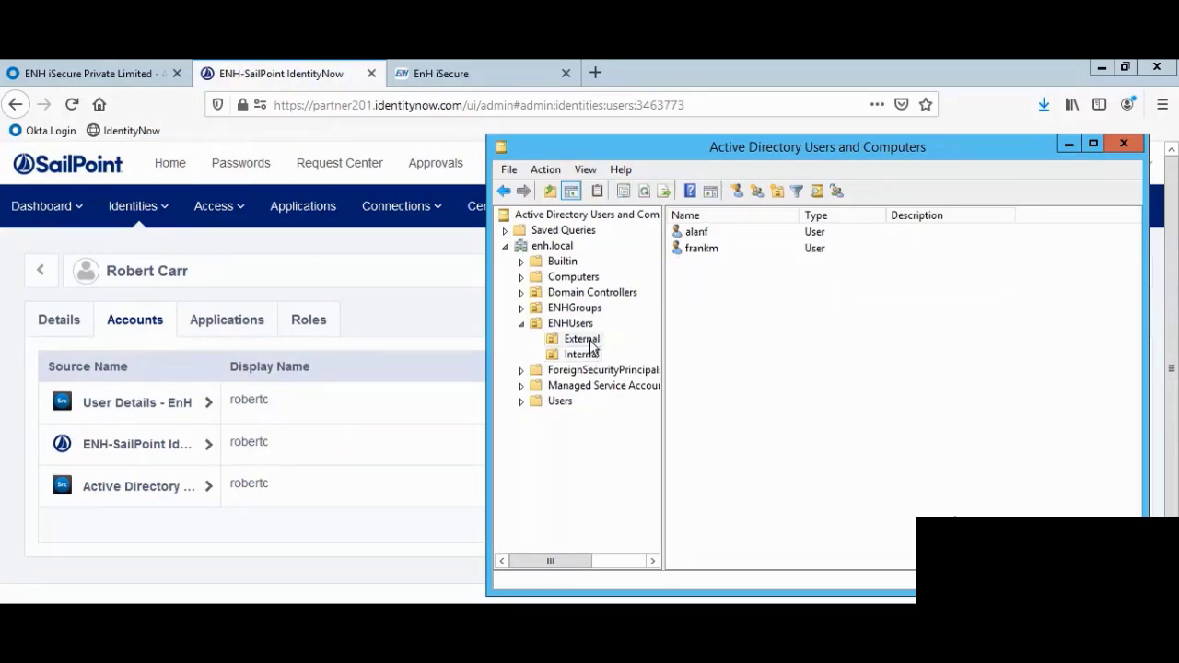
click(643, 191)
click(702, 265)
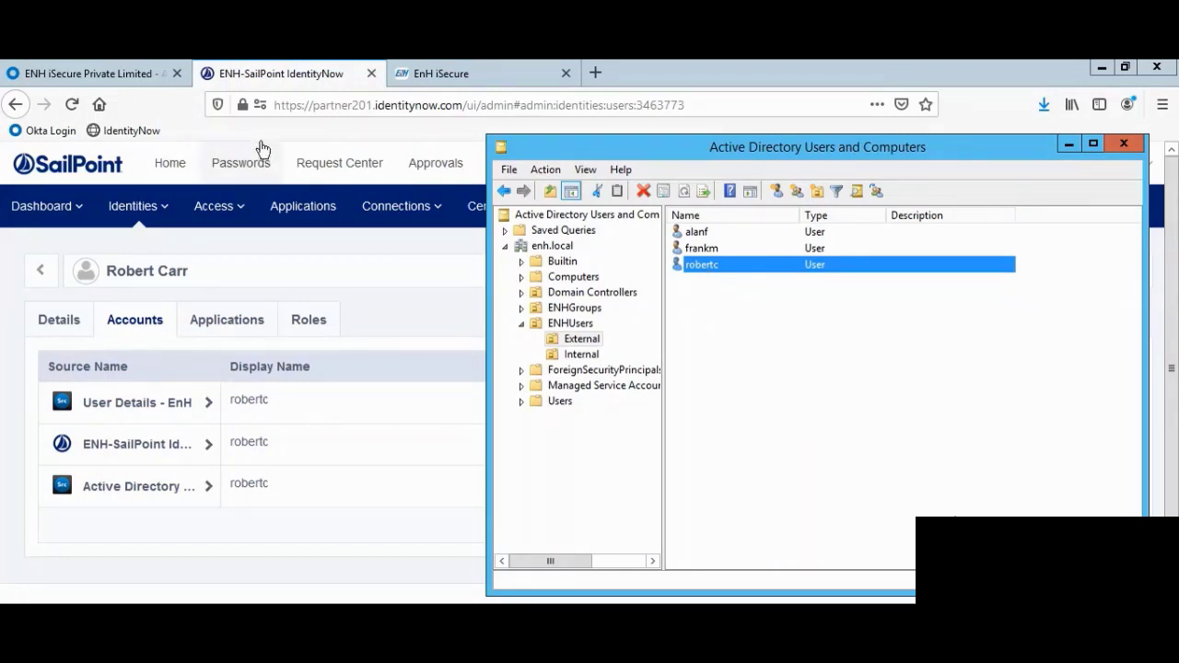
Run an incremental Active Directory import in Okta, bringing in one new user
click(105, 82)
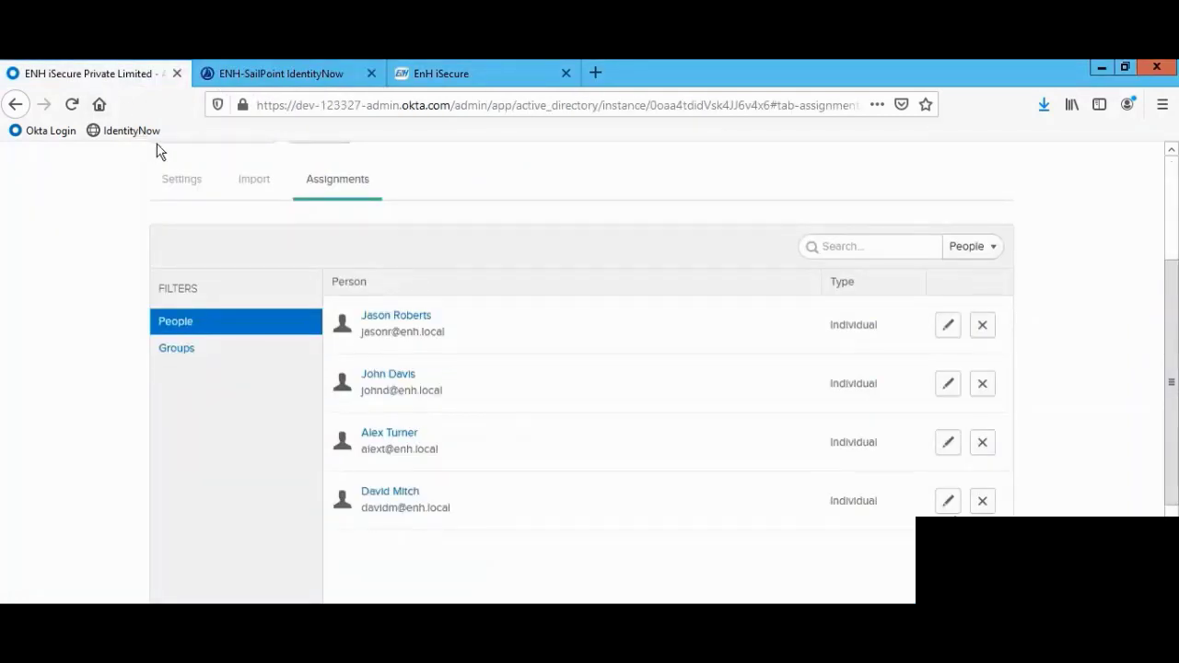
click(259, 184)
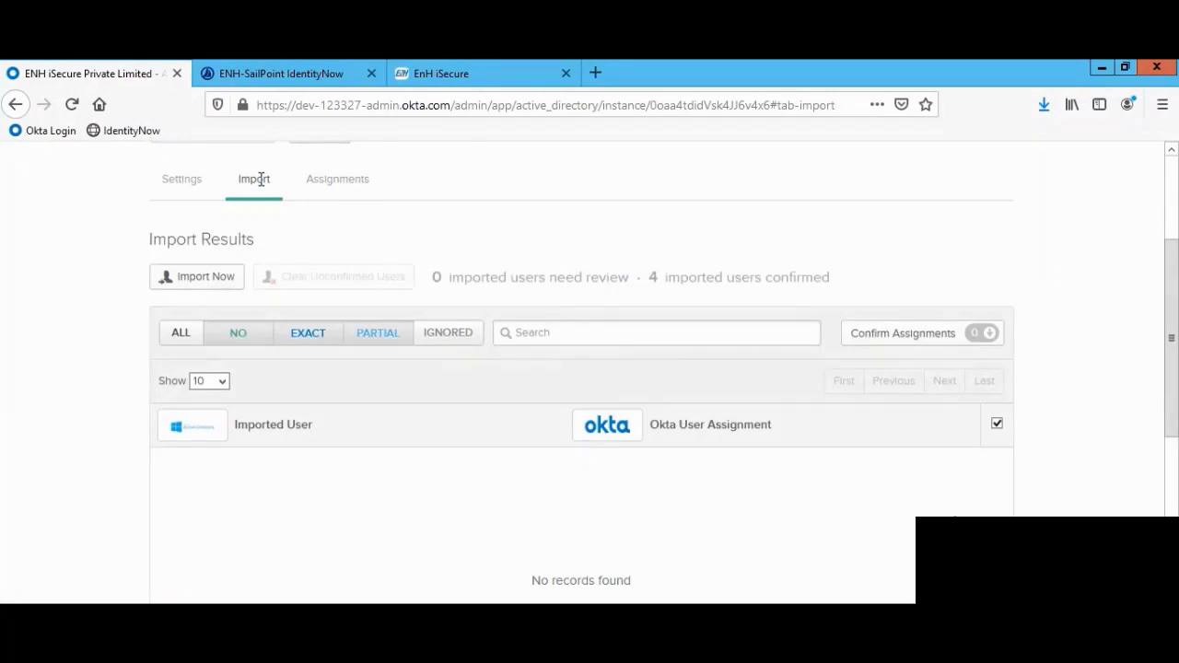
click(231, 279)
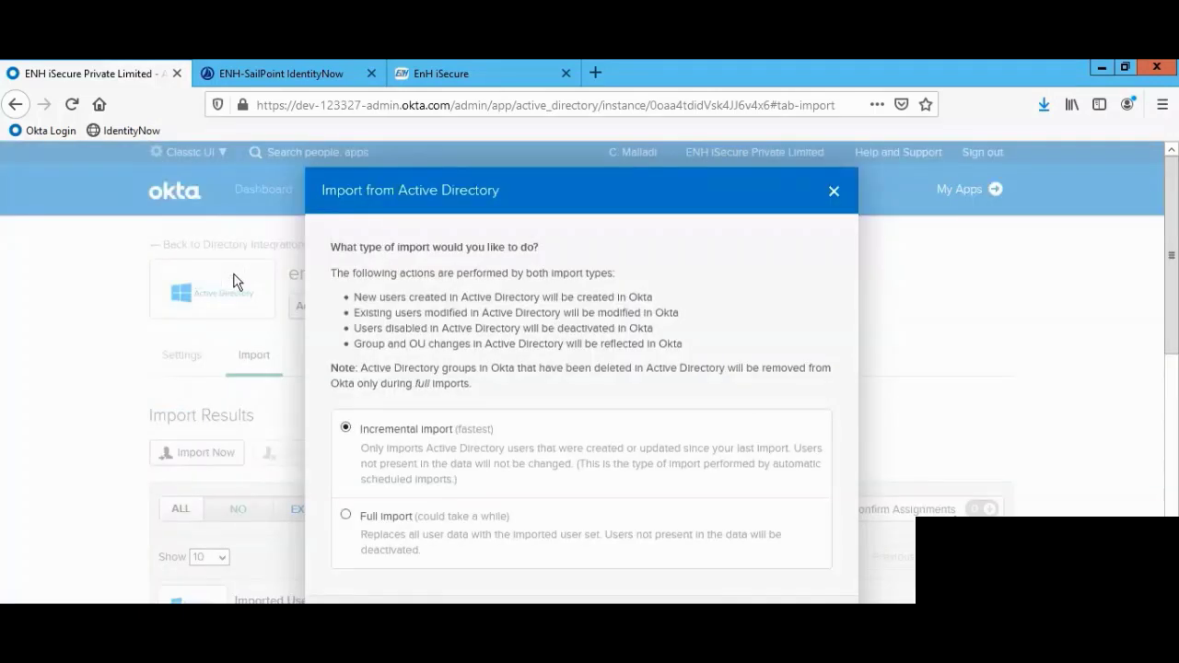
scroll(448, 395, down, 4)
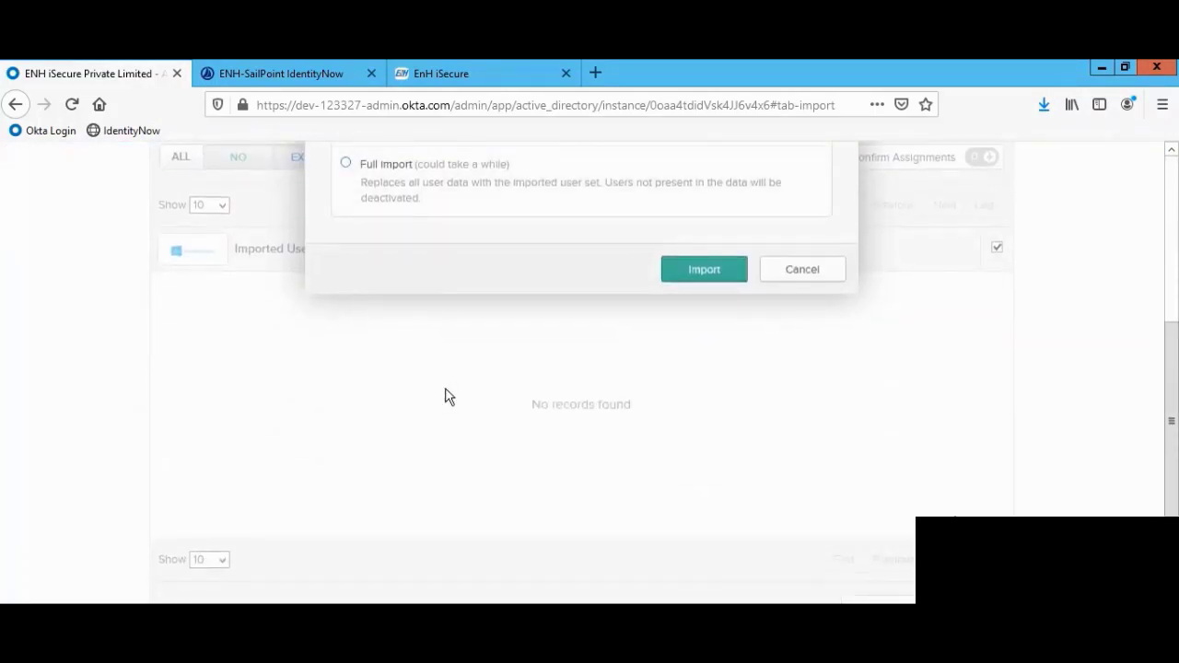
scroll(447, 394, up, 2)
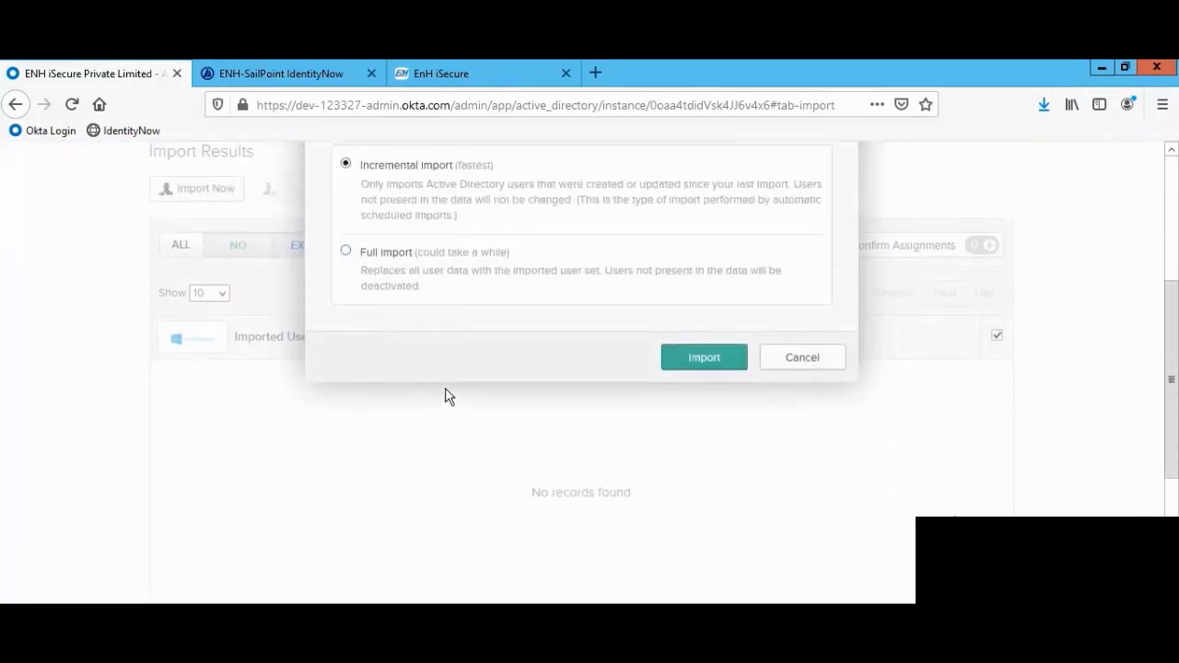
click(668, 362)
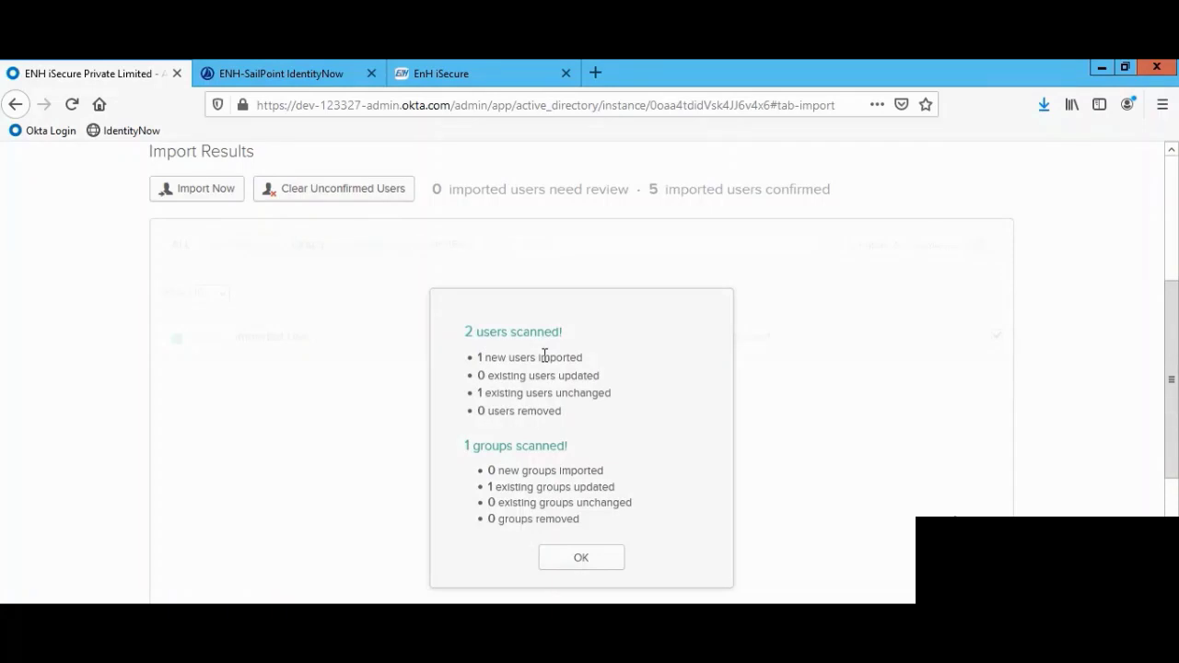
click(614, 571)
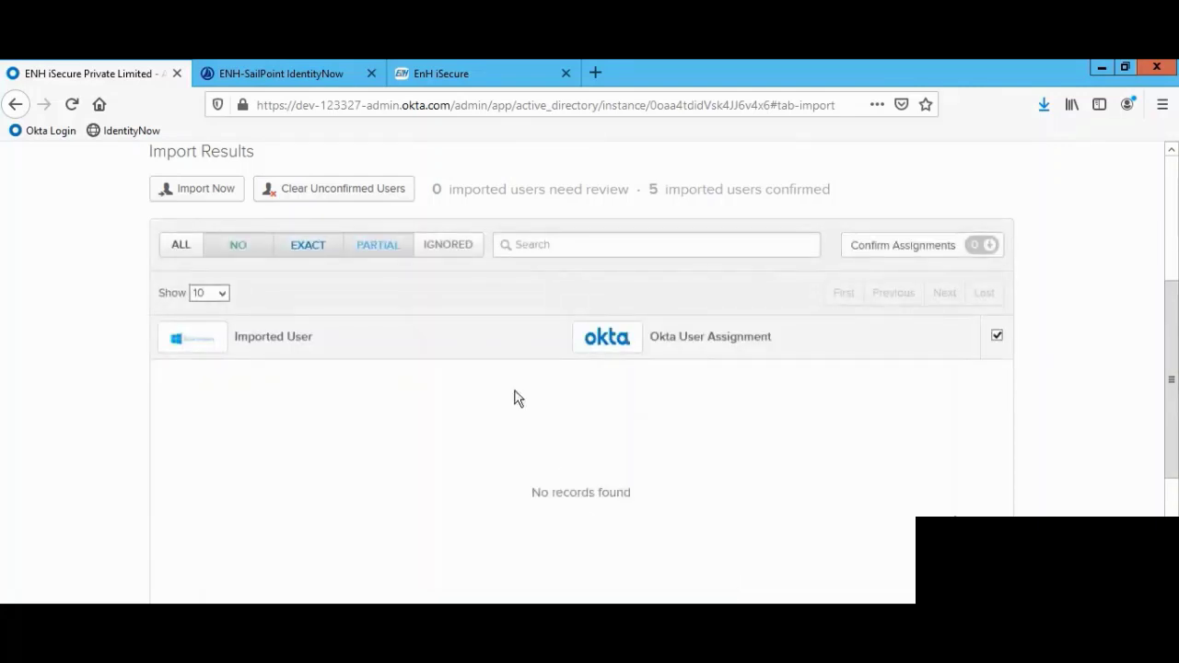
Check that enh.local assignments list five people, then open a private browsing window
scroll(513, 410, up, 5)
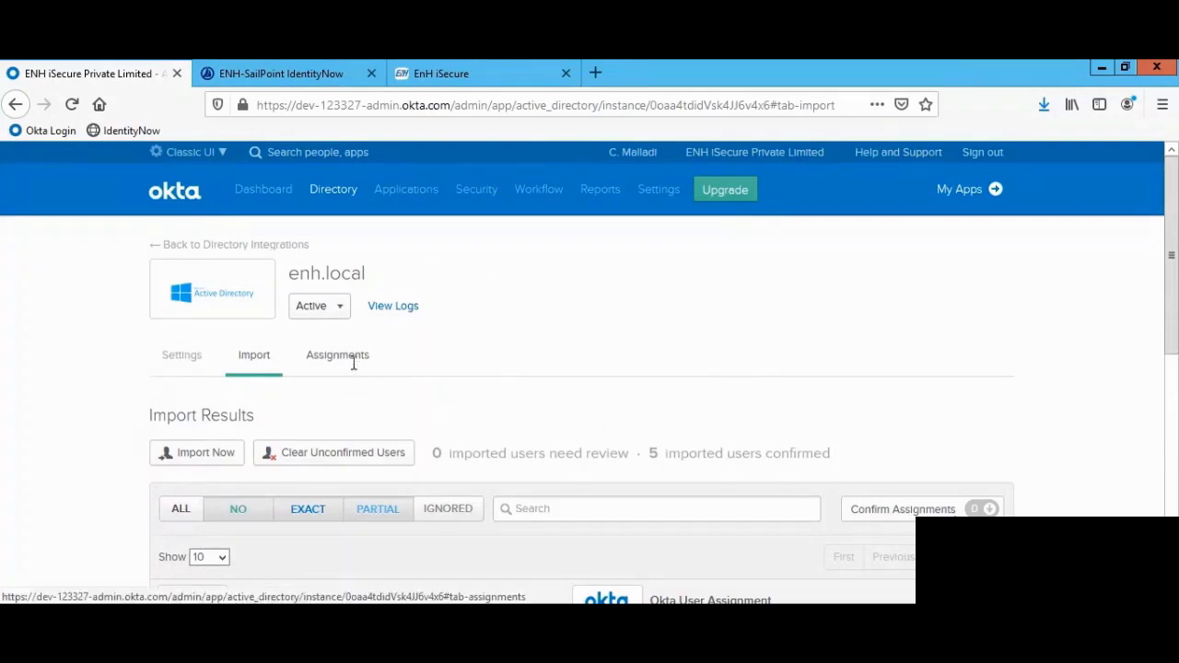
click(353, 362)
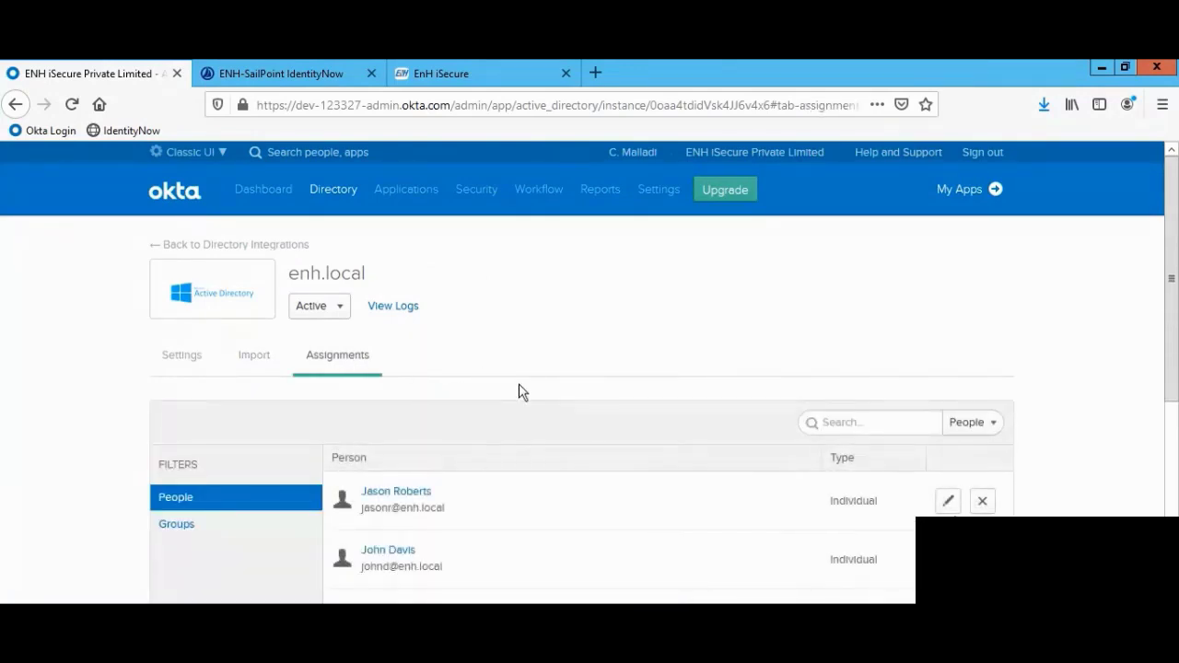
scroll(519, 391, down, 5)
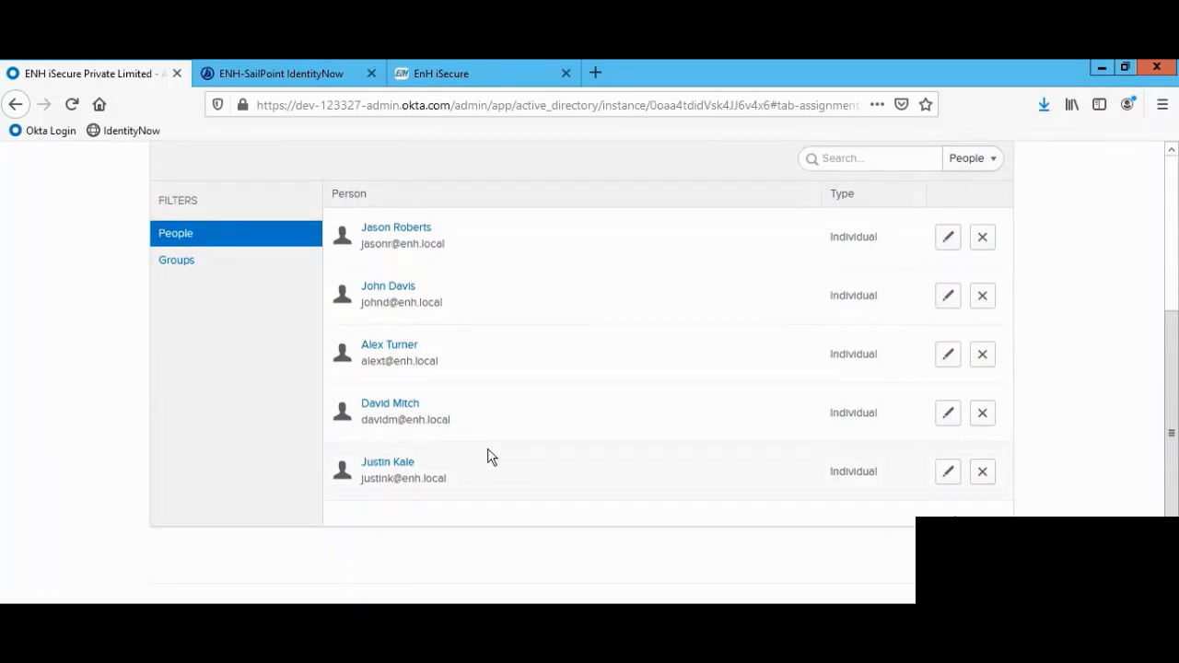
scroll(488, 457, down, 1)
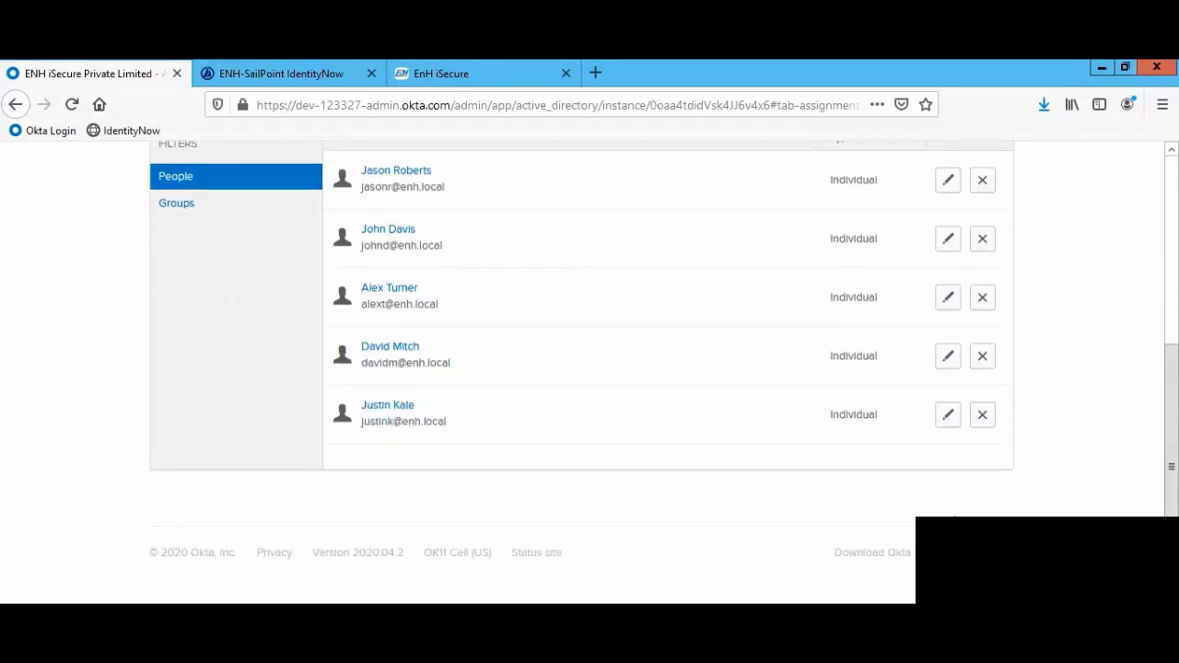
key(ctrl+shift+p)
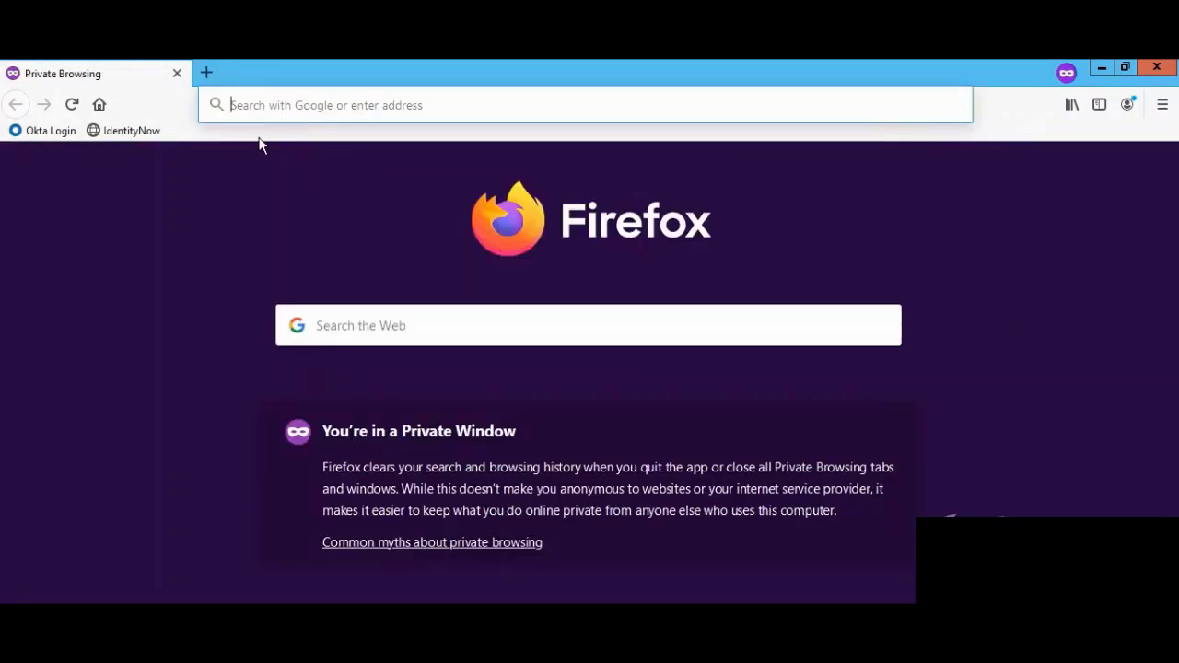
Sign in to IdentityNow through Okta SSO with the directory user's username and password
click(129, 131)
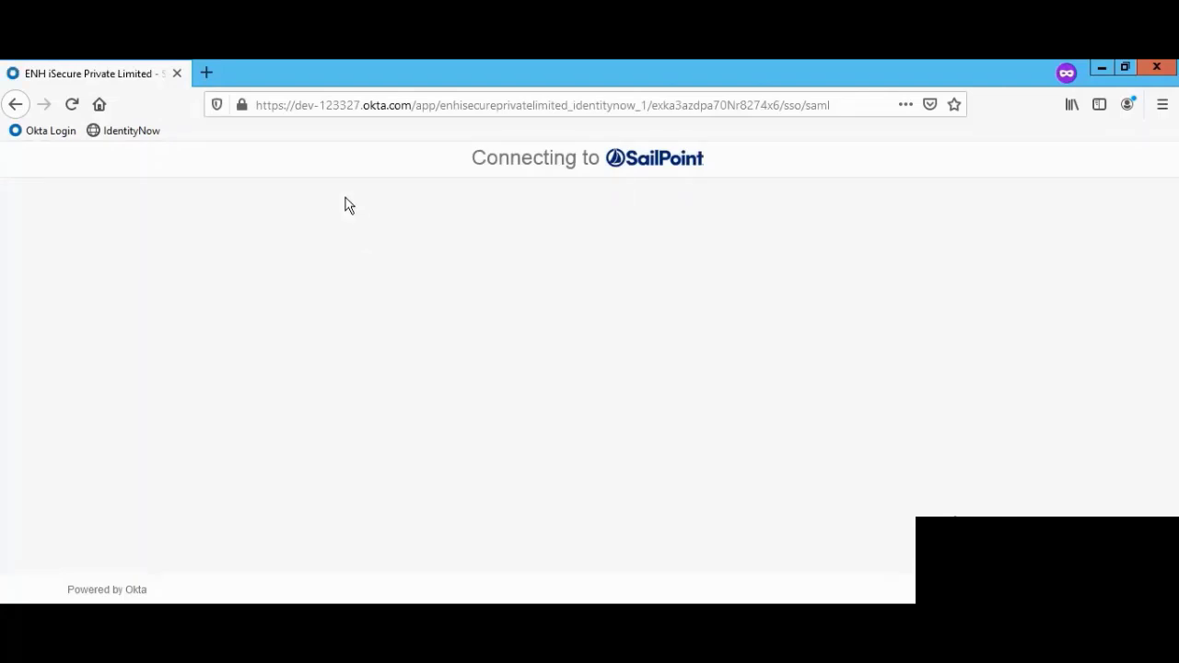
drag(298, 105, 411, 88)
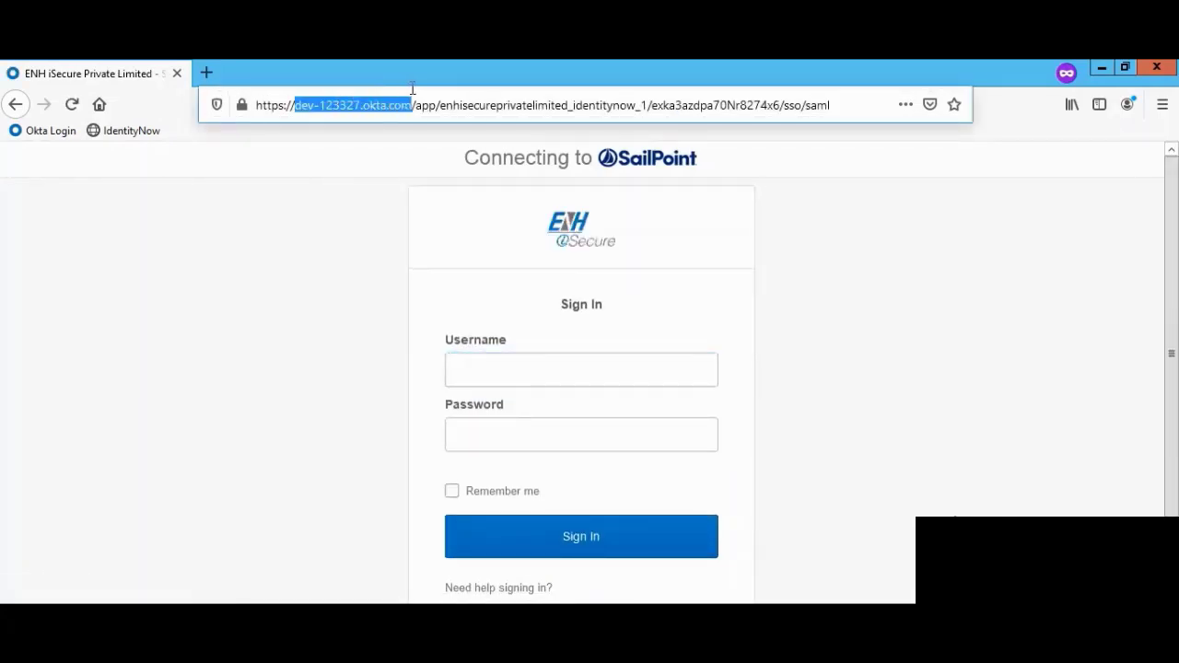
click(542, 366)
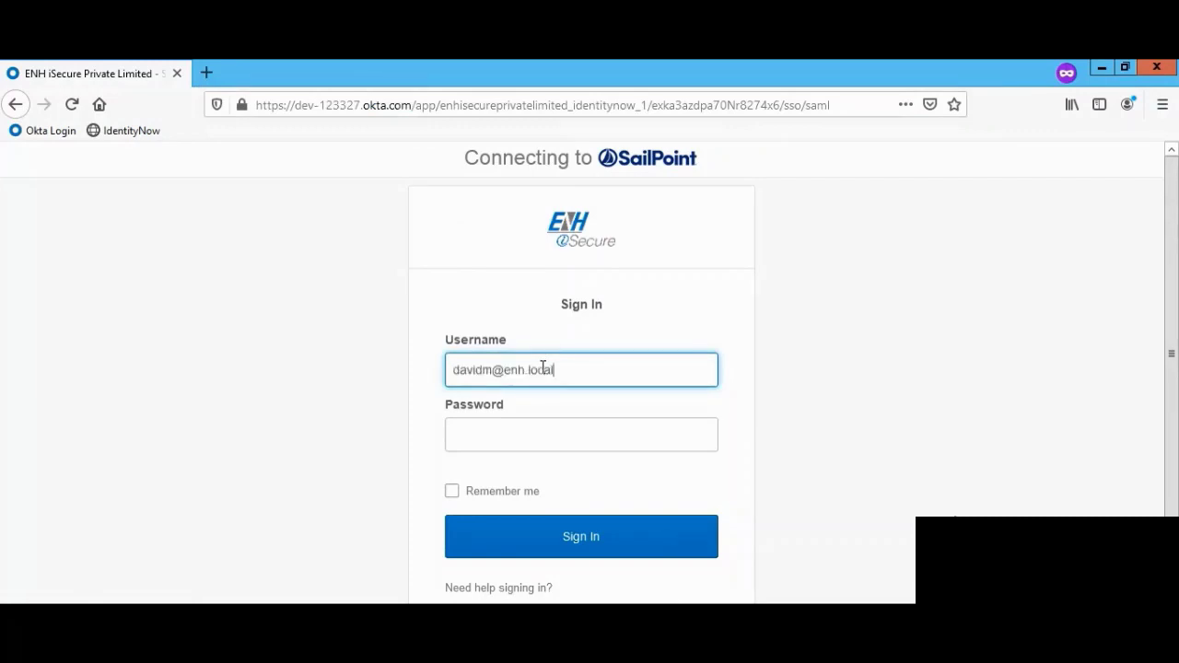
key(Tab)
text(•••••••)
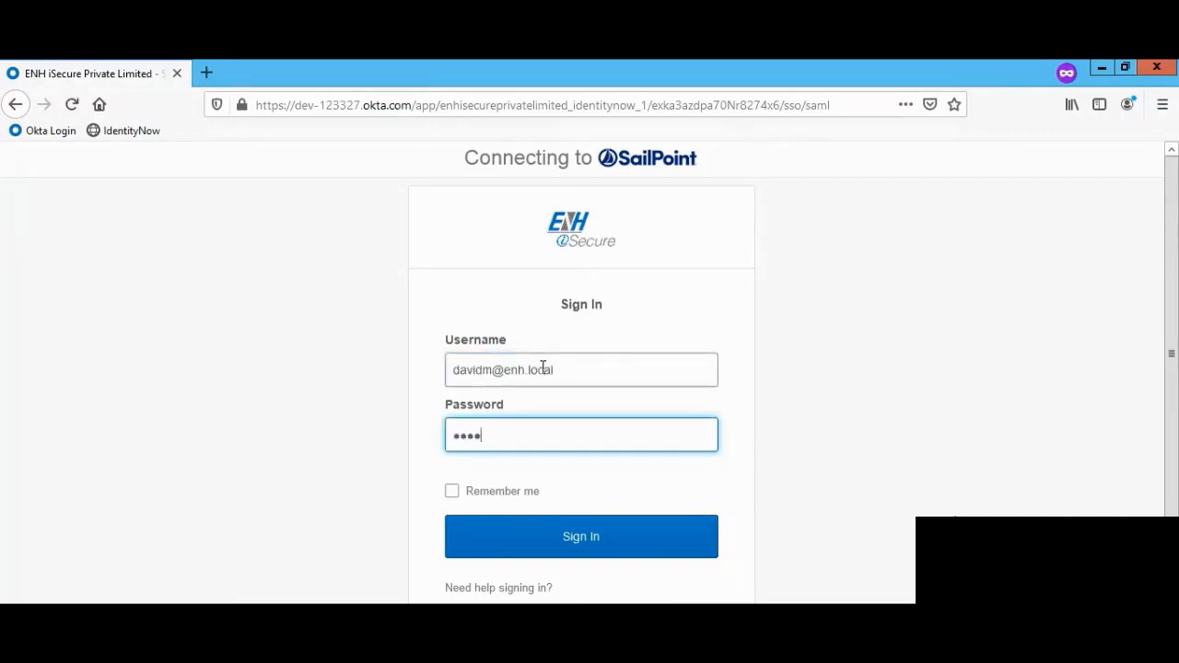
text(••••)
key(Return)
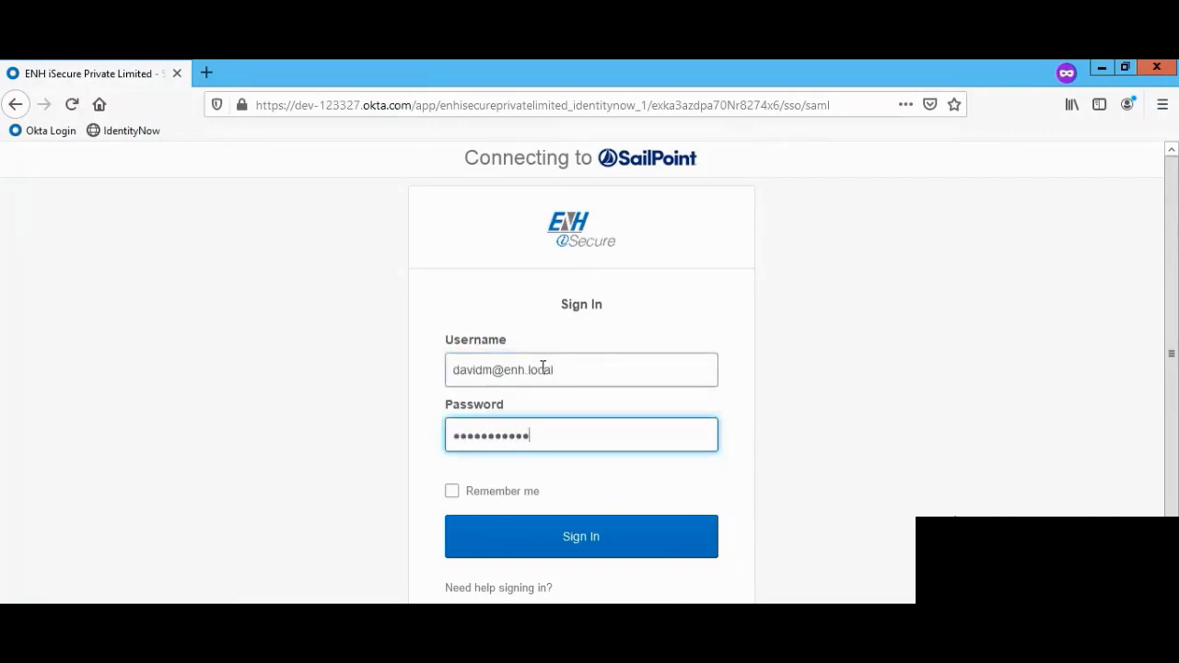